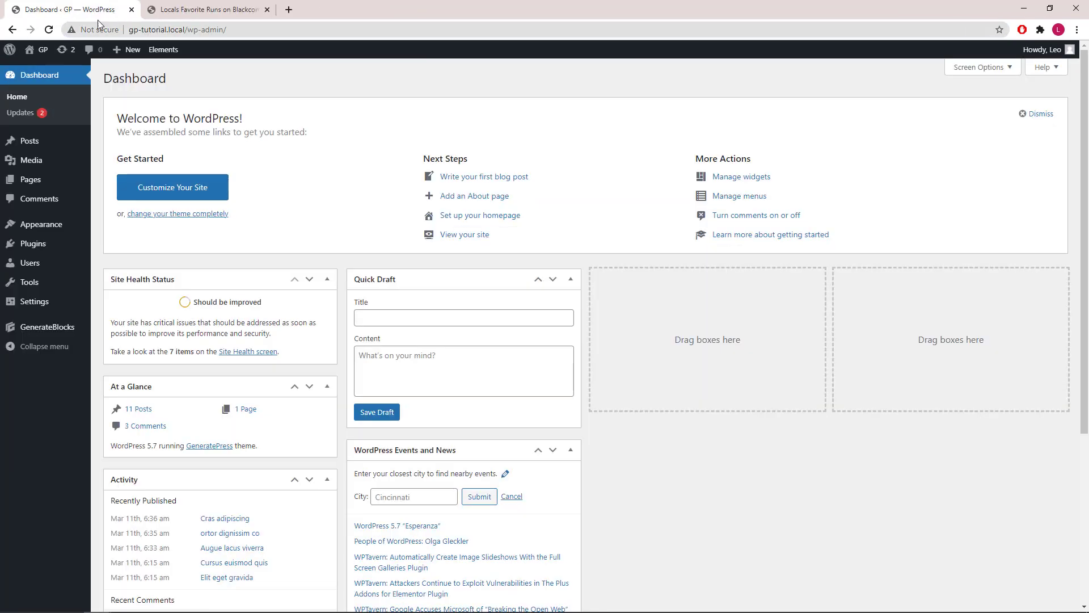
# Create a new Block element from Appearance > Elements.
pyautogui.click(48, 248)
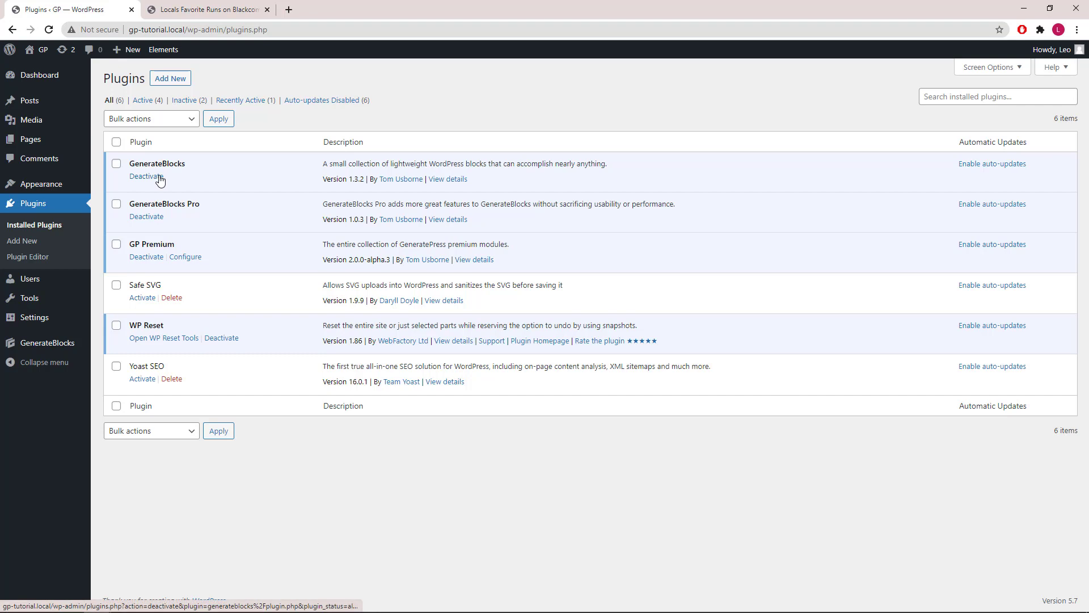
pyautogui.moveTo(53, 184)
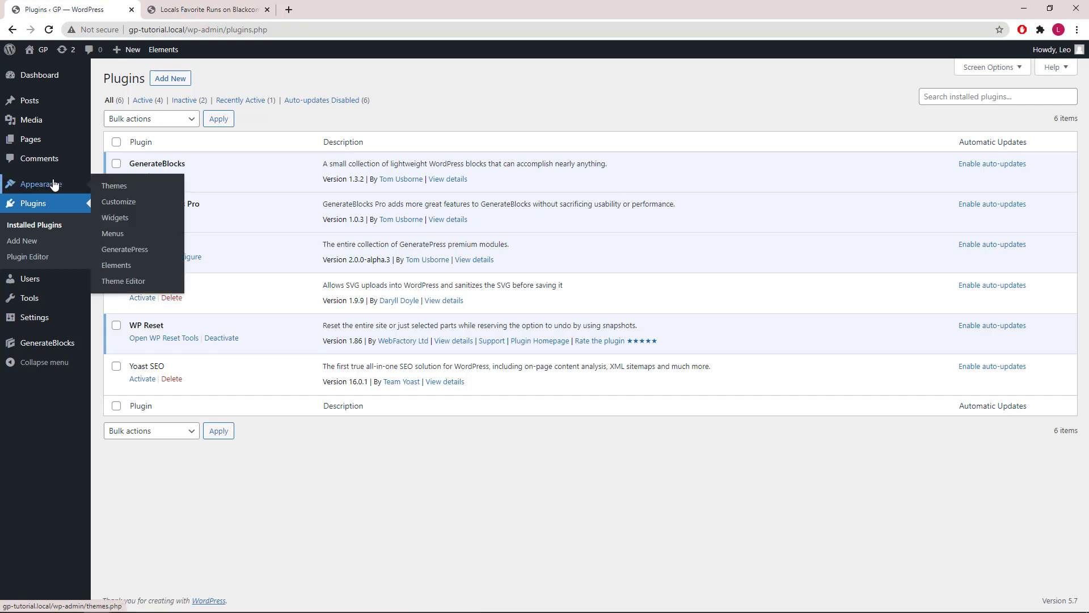
pyautogui.click(123, 264)
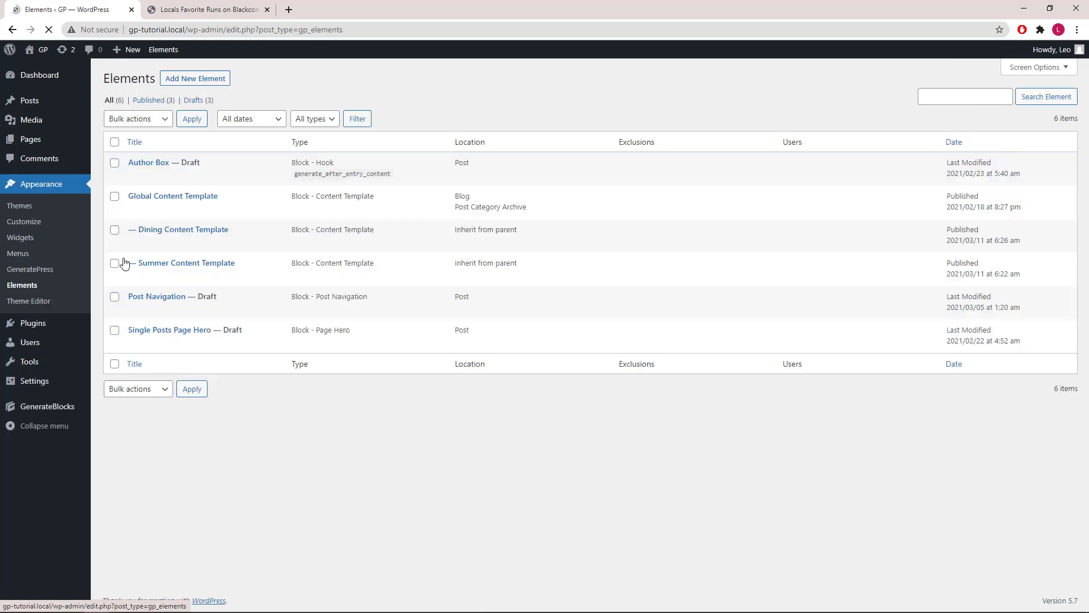
pyautogui.click(206, 84)
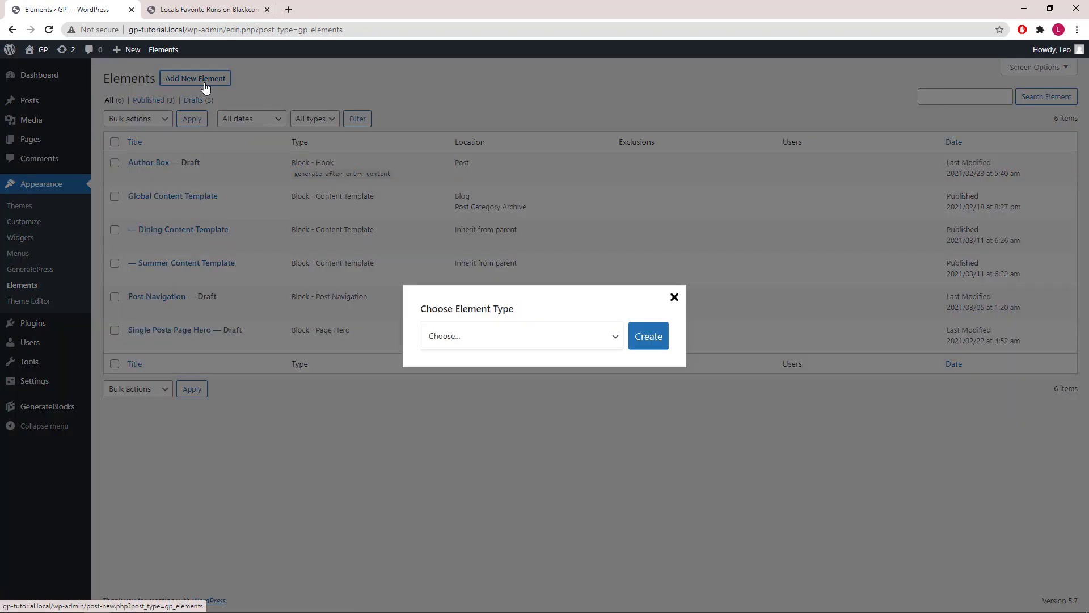
pyautogui.click(515, 336)
pyautogui.click(518, 369)
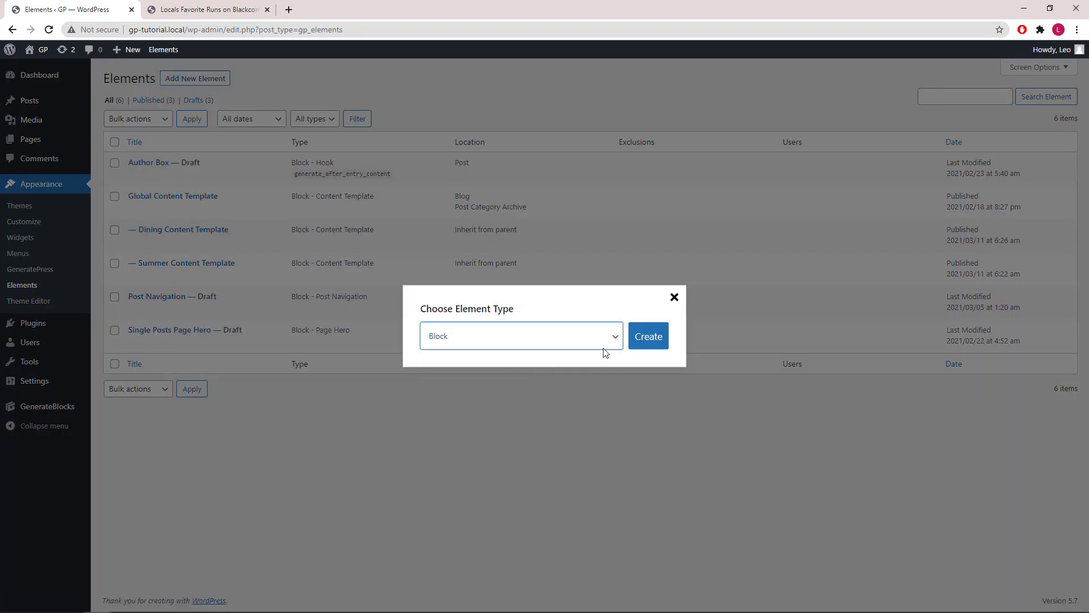
pyautogui.click(646, 337)
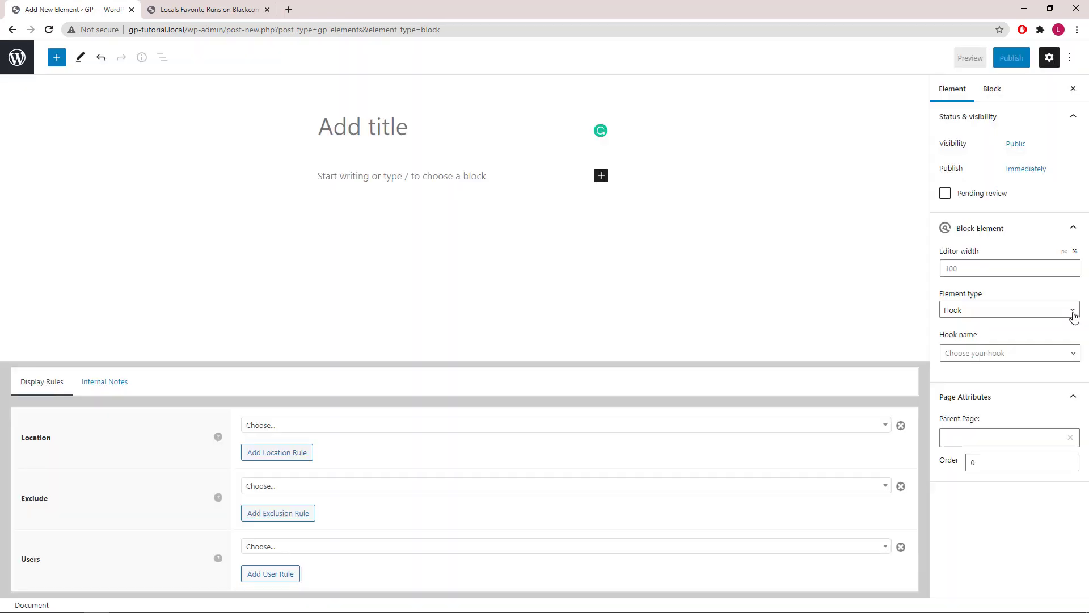
# Set the element type to Post Meta Template and preview the available templates.
pyautogui.click(1074, 317)
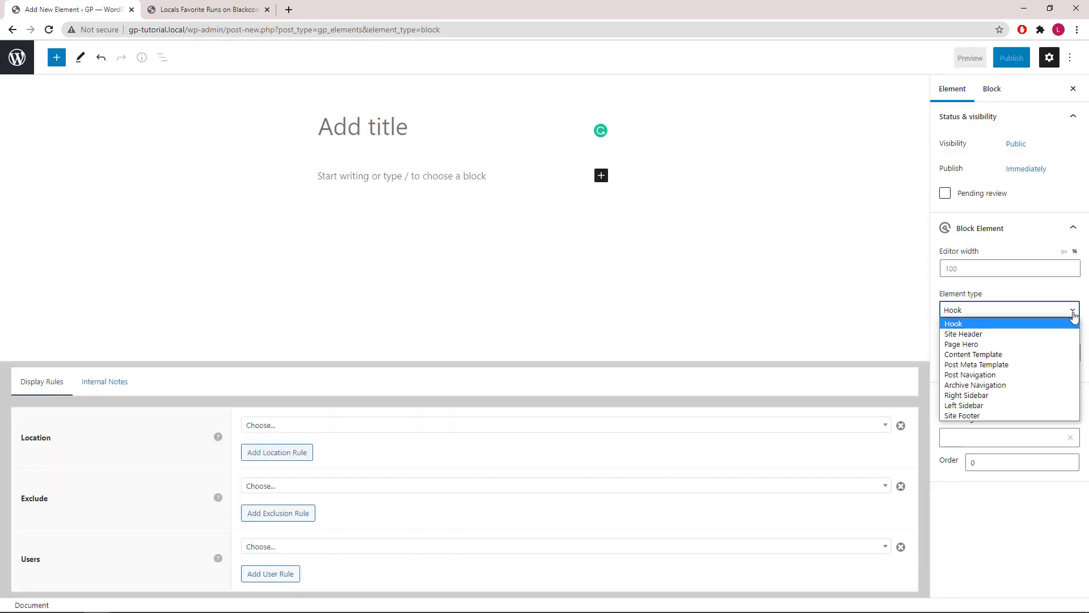
pyautogui.click(1034, 365)
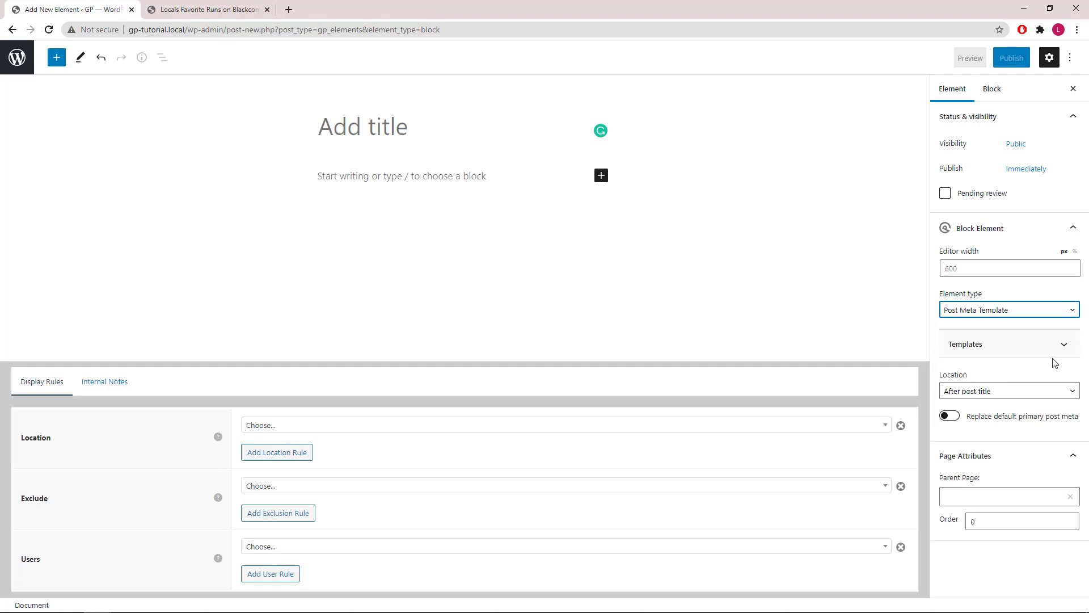
pyautogui.click(1065, 351)
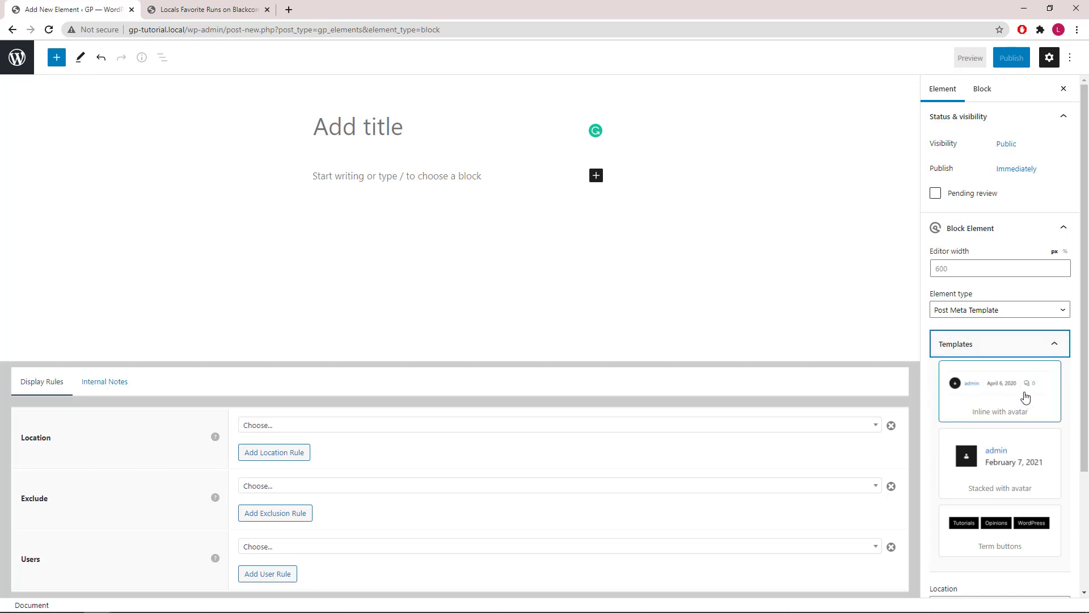
pyautogui.click(1057, 352)
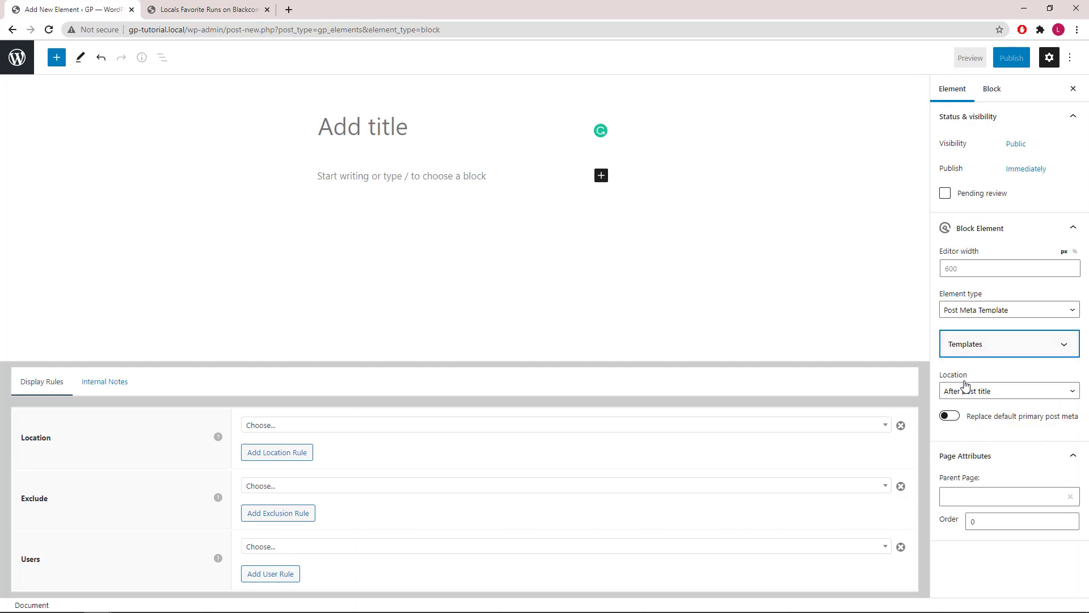
# Set the meta location to After post title, then examine the Blackcomb post's current meta line.
pyautogui.click(1020, 395)
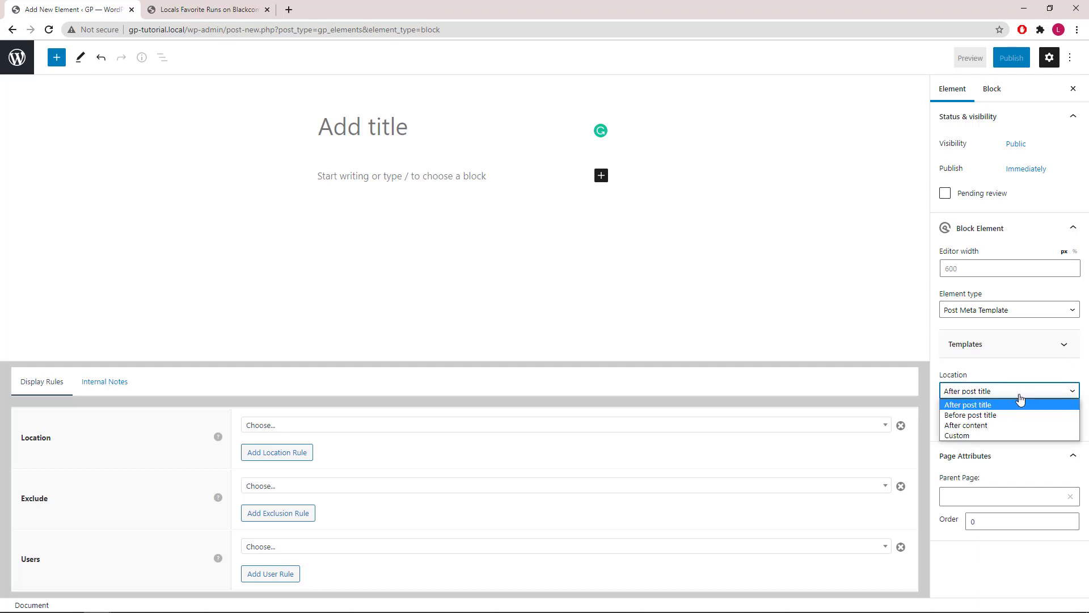
pyautogui.click(1013, 435)
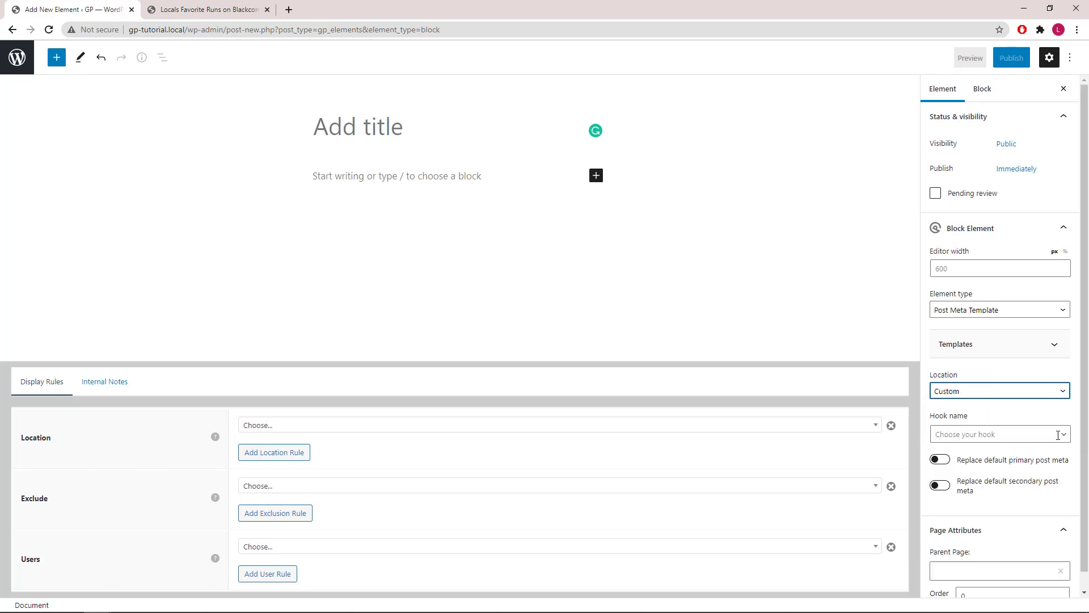
pyautogui.click(1063, 391)
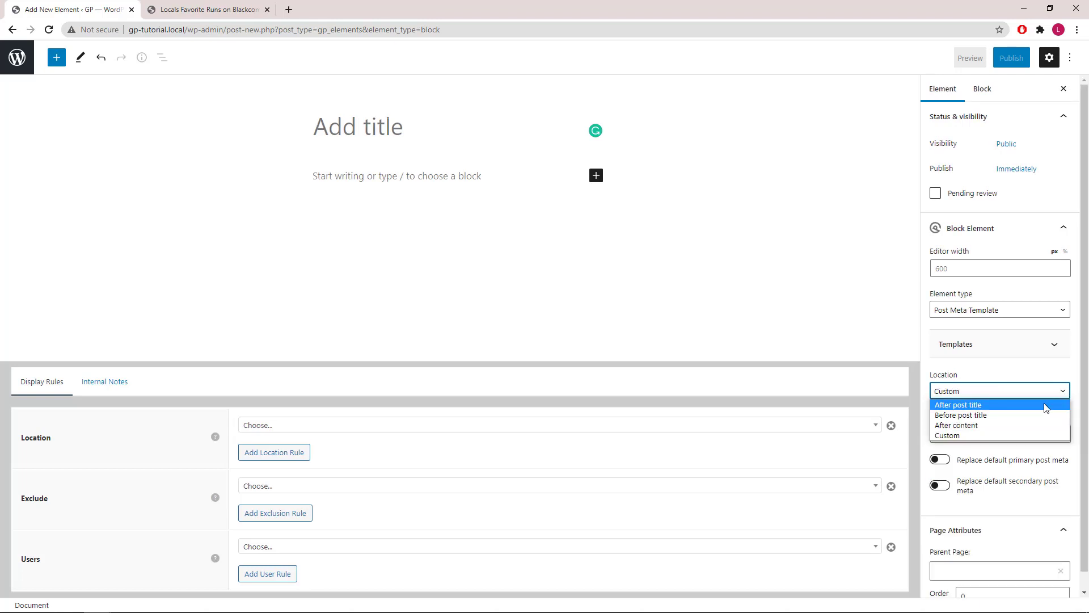
pyautogui.click(1046, 405)
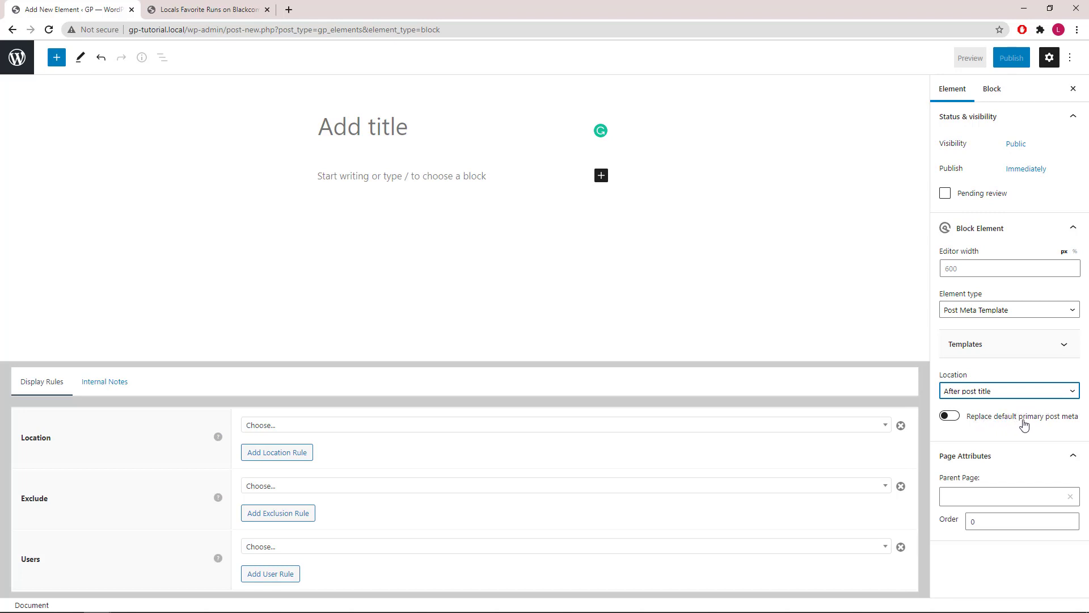
pyautogui.click(239, 10)
pyautogui.moveTo(333, 201); pyautogui.dragTo(447, 200)
# Back in the element editor, enable Replace default primary post meta.
pyautogui.click(447, 200)
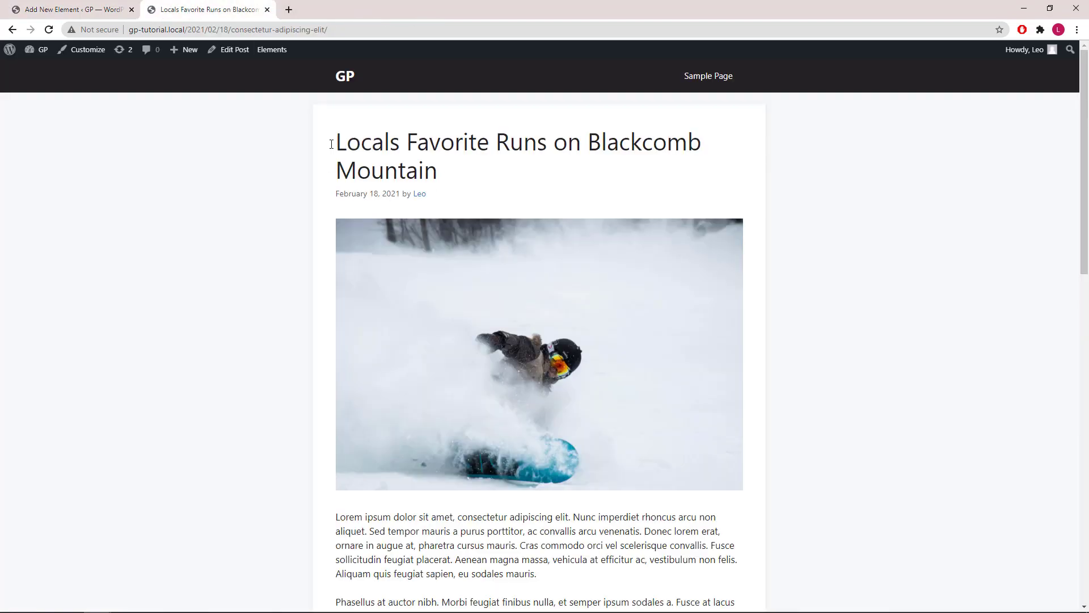
pyautogui.click(111, 9)
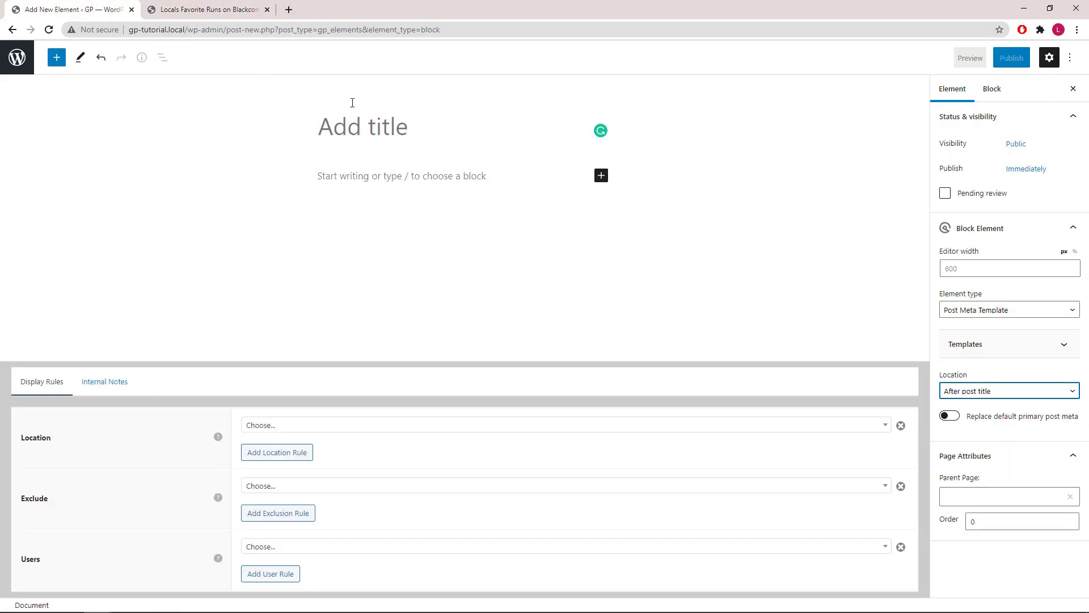
pyautogui.click(953, 418)
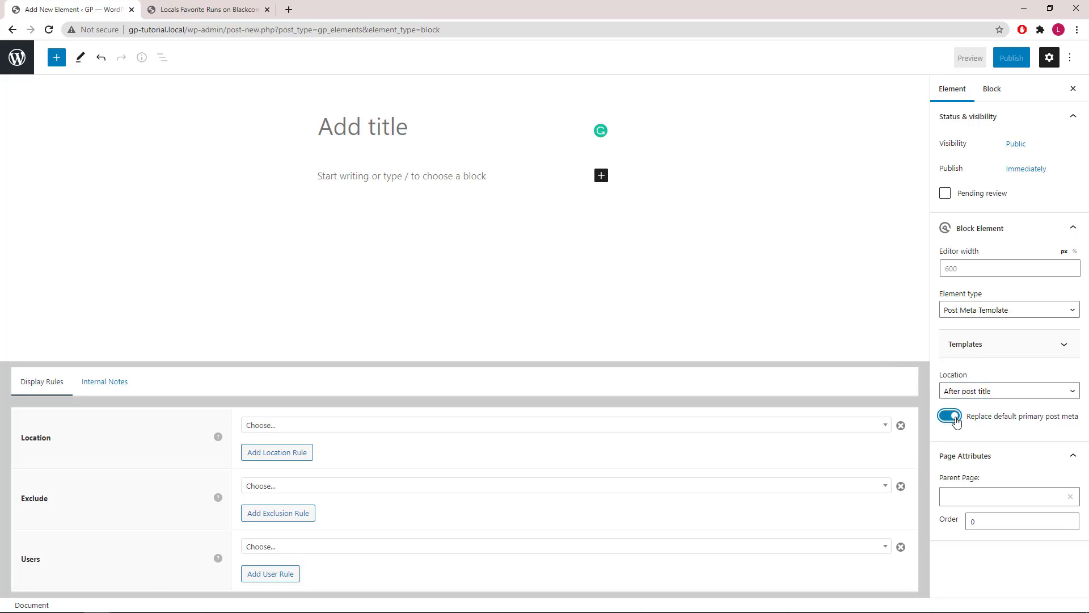
# Insert a Container block and turn on Inline post meta items in its layout settings.
pyautogui.click(624, 173)
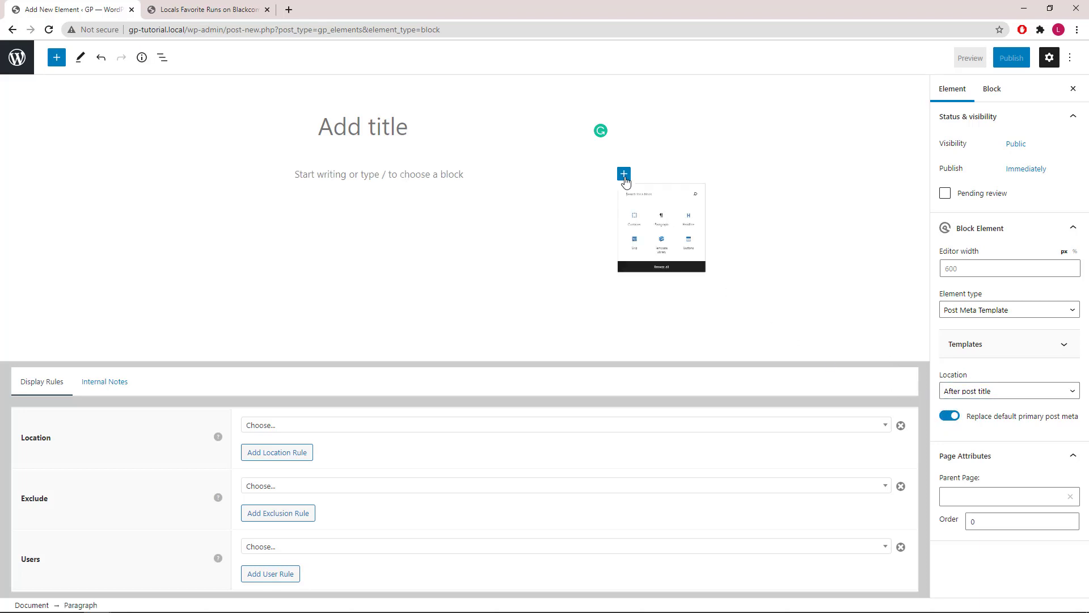
pyautogui.click(655, 280)
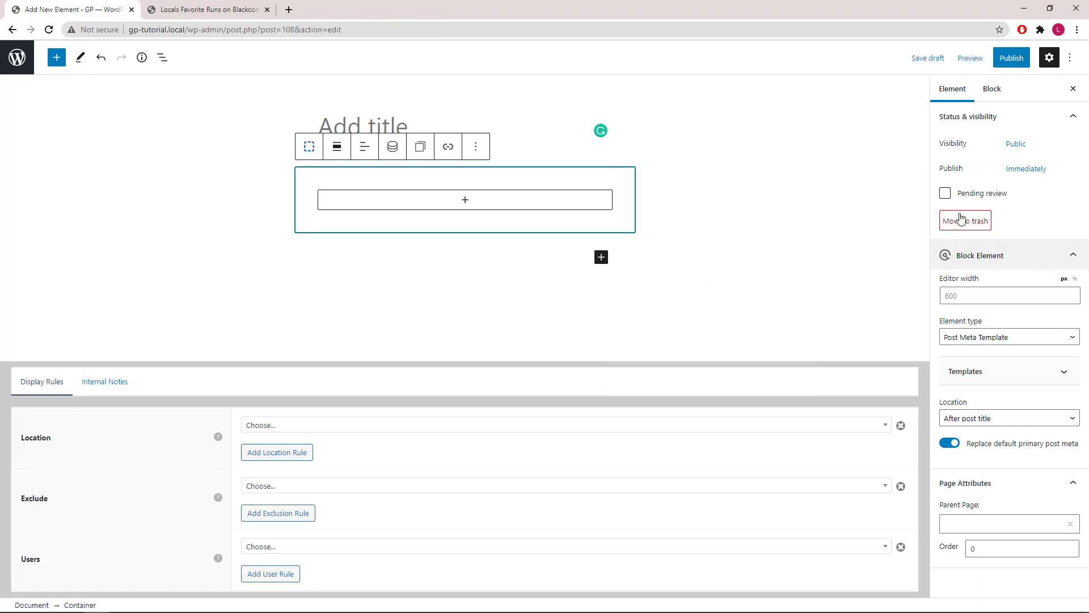
pyautogui.click(992, 88)
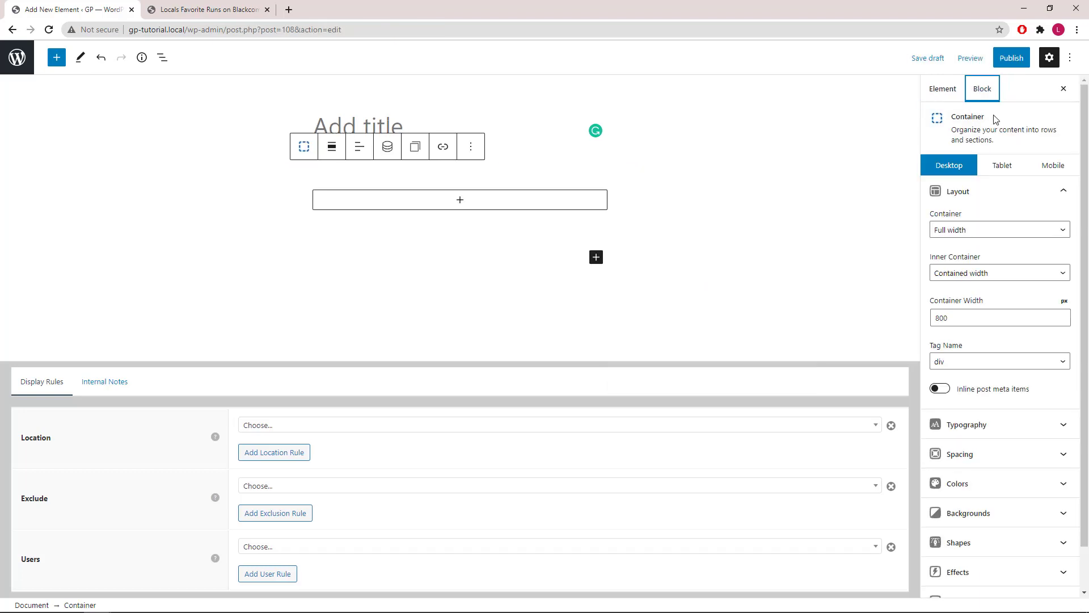
pyautogui.click(942, 390)
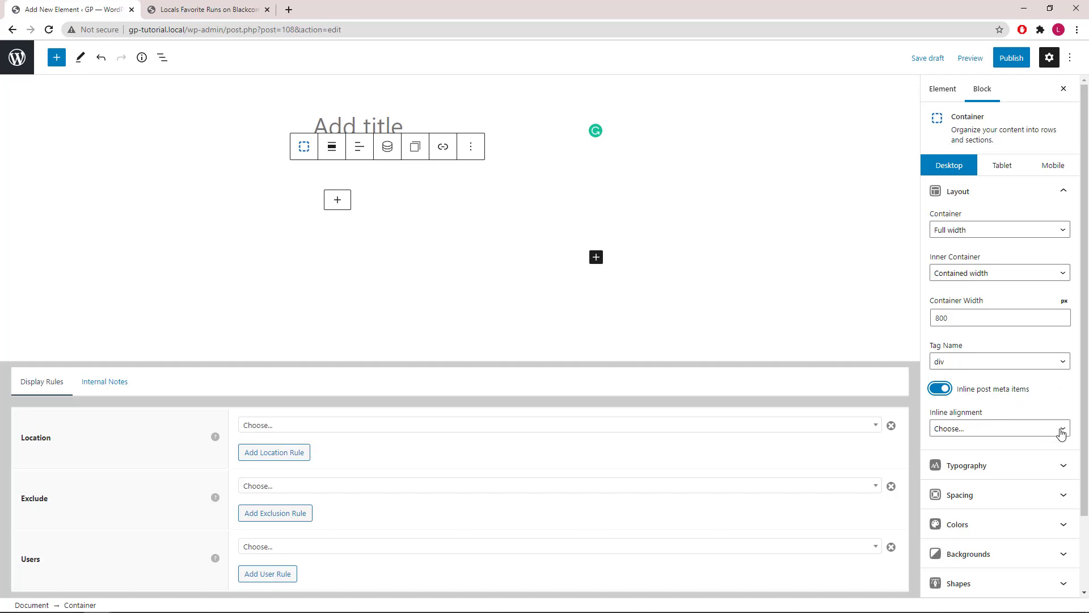
# Review the Container's typography settings, including its font size.
pyautogui.click(1073, 195)
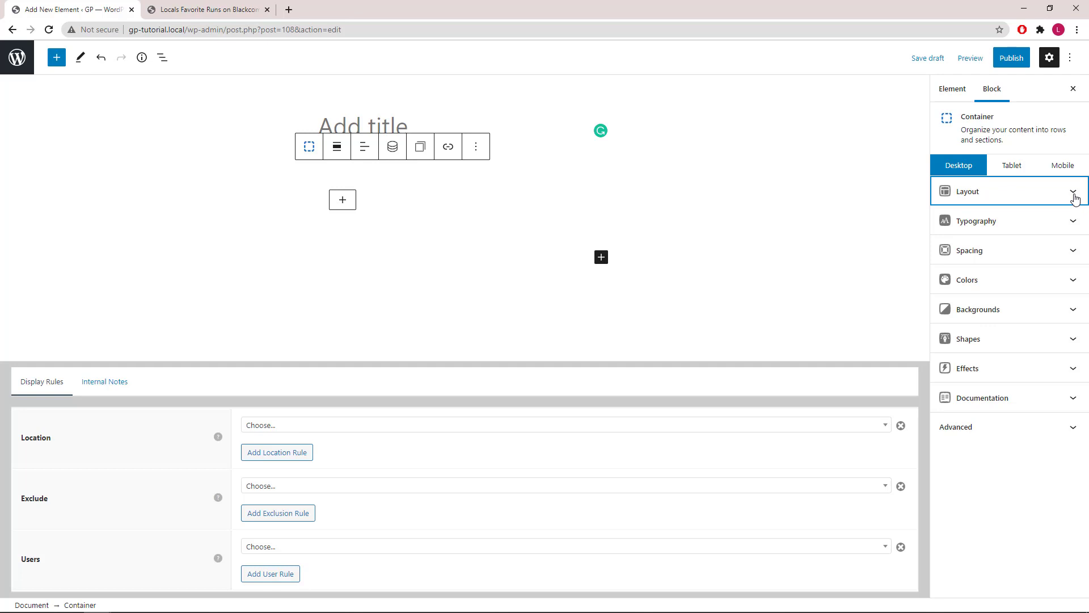
pyautogui.click(1073, 222)
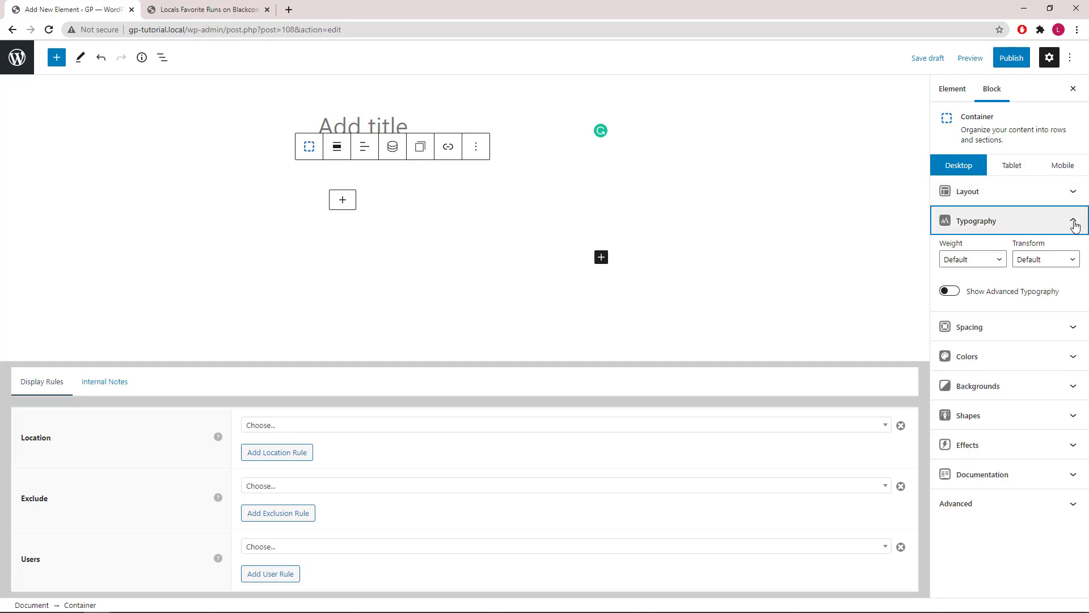
pyautogui.click(950, 292)
pyautogui.click(967, 454)
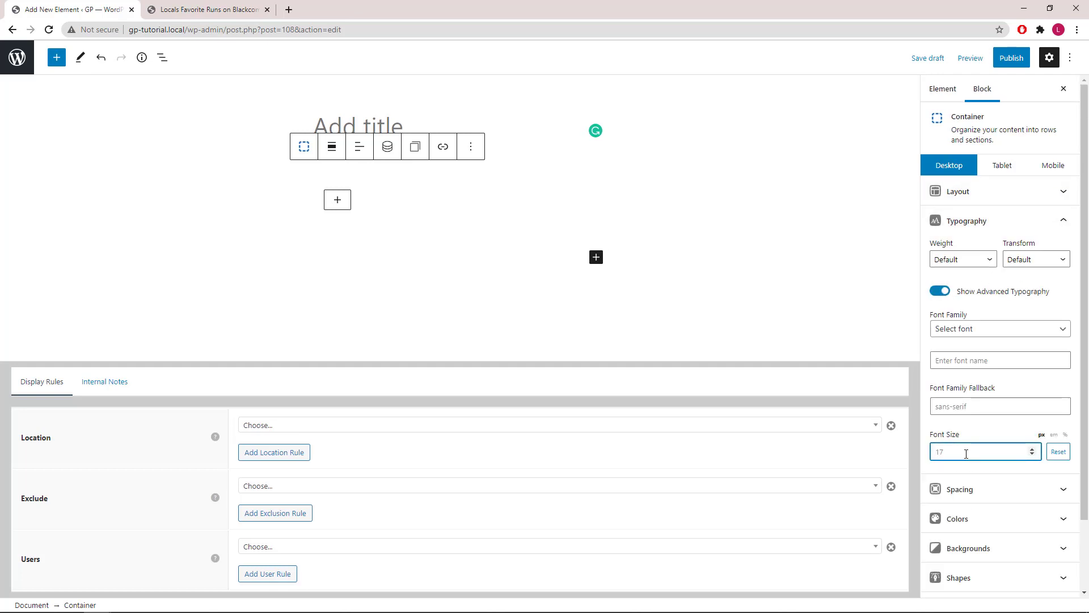
pyautogui.click(1071, 224)
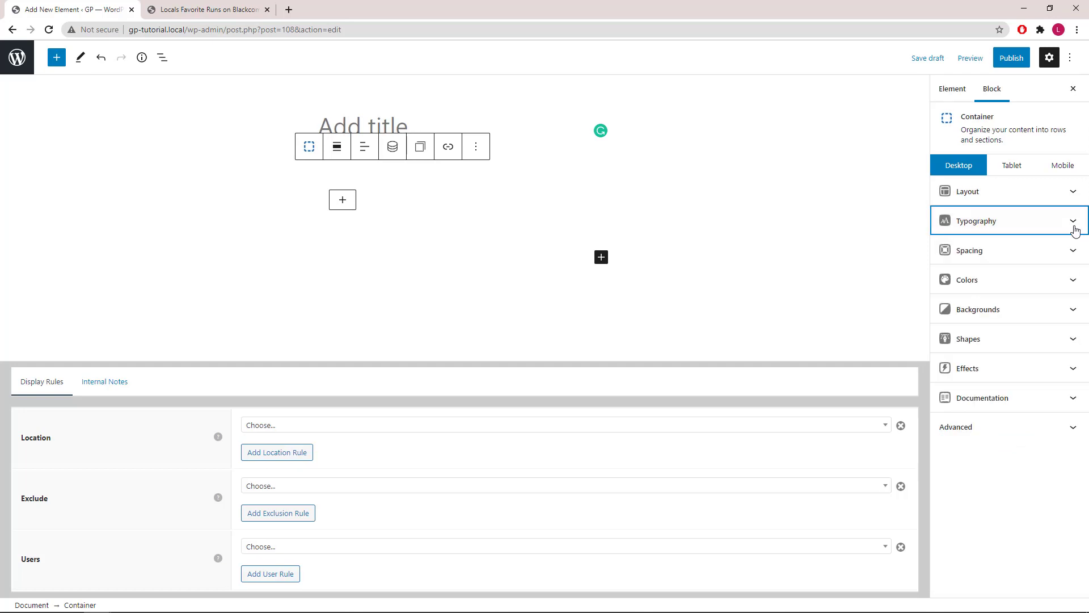
# Set the Container's padding to 15, 0, 15, 0.
pyautogui.click(1074, 252)
pyautogui.doubleClick(934, 311)
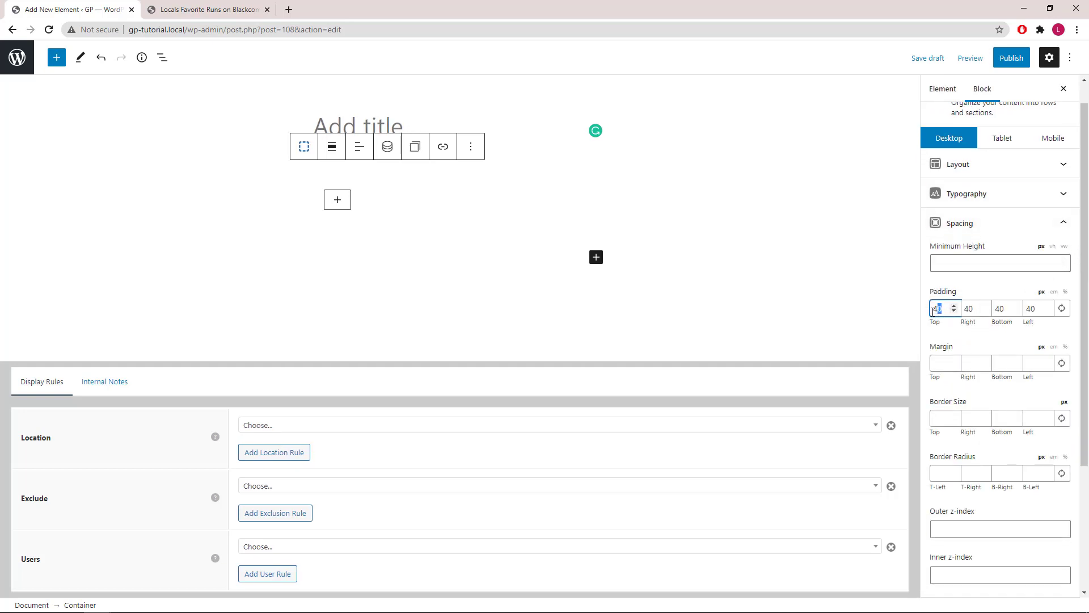
pyautogui.write('0')
pyautogui.write('15')
pyautogui.doubleClick(976, 311)
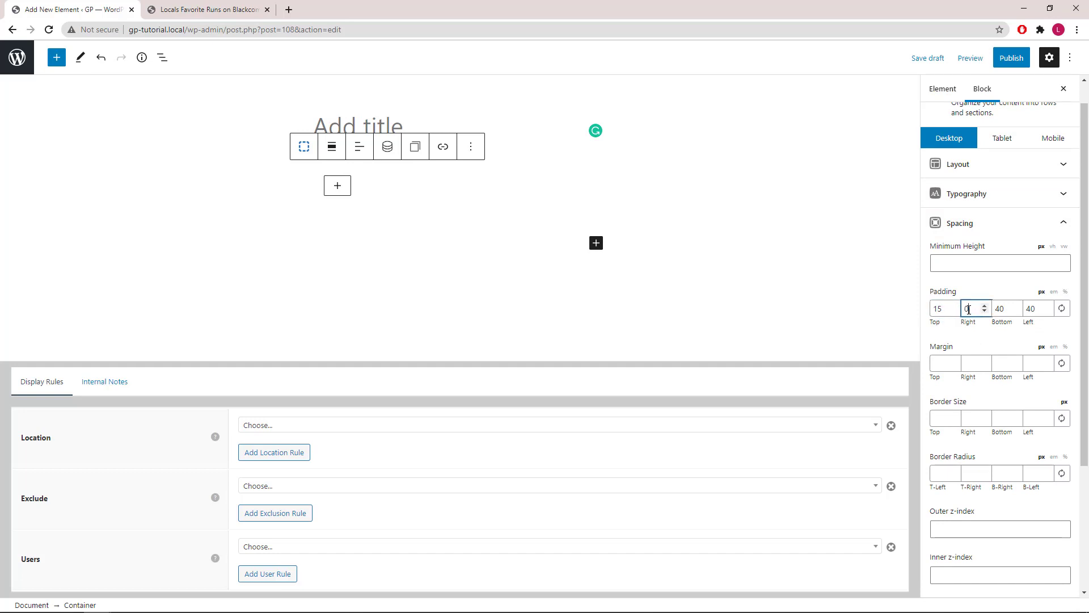
pyautogui.doubleClick(1003, 308)
pyautogui.write('15')
pyautogui.doubleClick(1034, 308)
pyautogui.write('0')
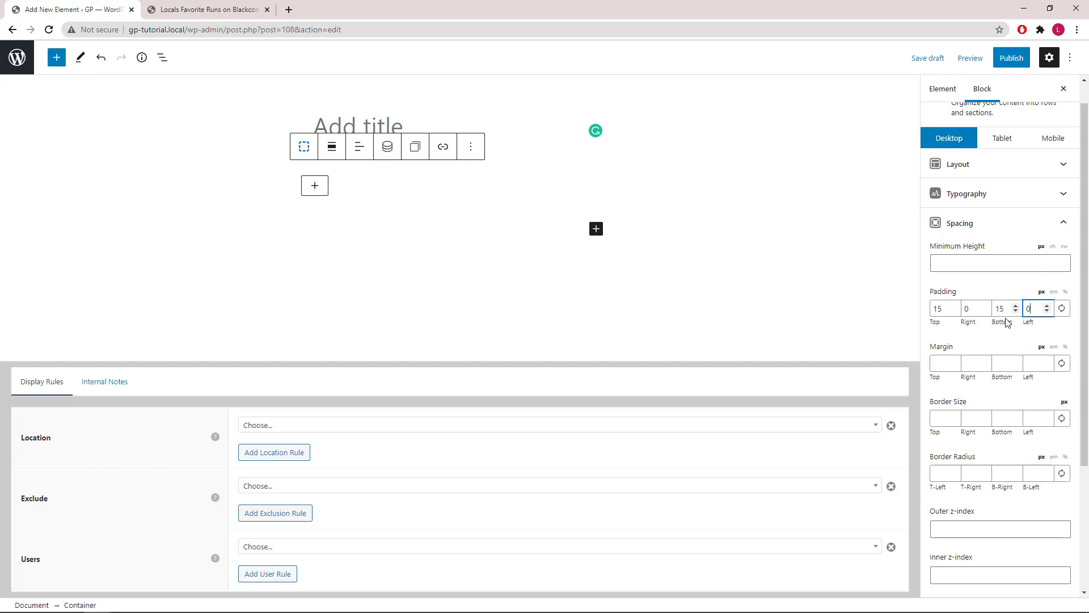
# Give the Container 20px top and bottom margins and 10px bottom and left borders.
pyautogui.click(946, 363)
pyautogui.write('20')
pyautogui.click(1003, 366)
pyautogui.write('2')
pyautogui.click(1007, 420)
pyautogui.write('10')
pyautogui.click(1031, 422)
pyautogui.write('10')
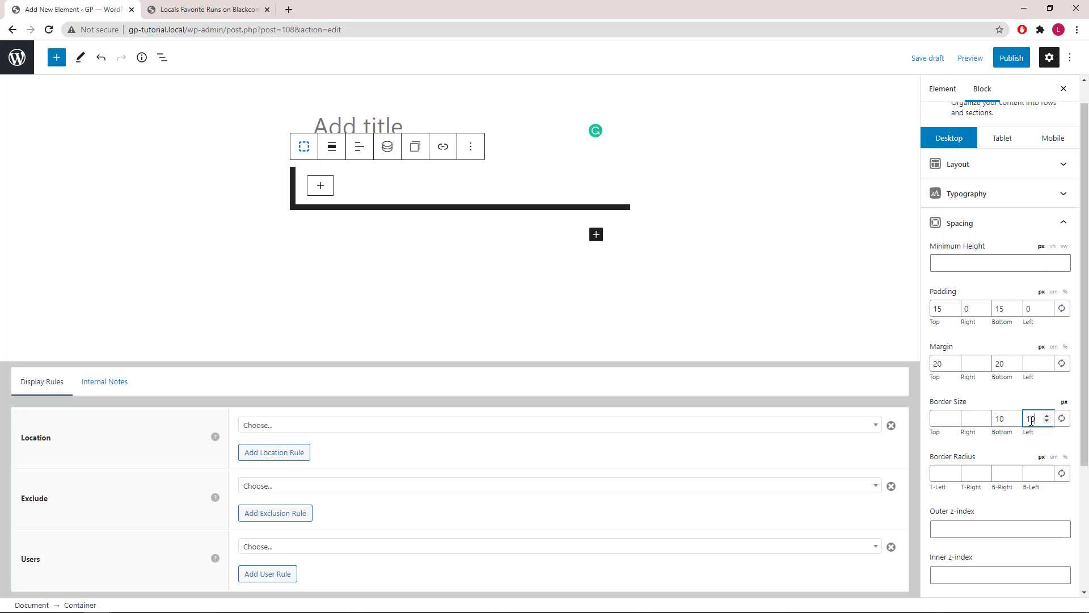
pyautogui.click(1064, 225)
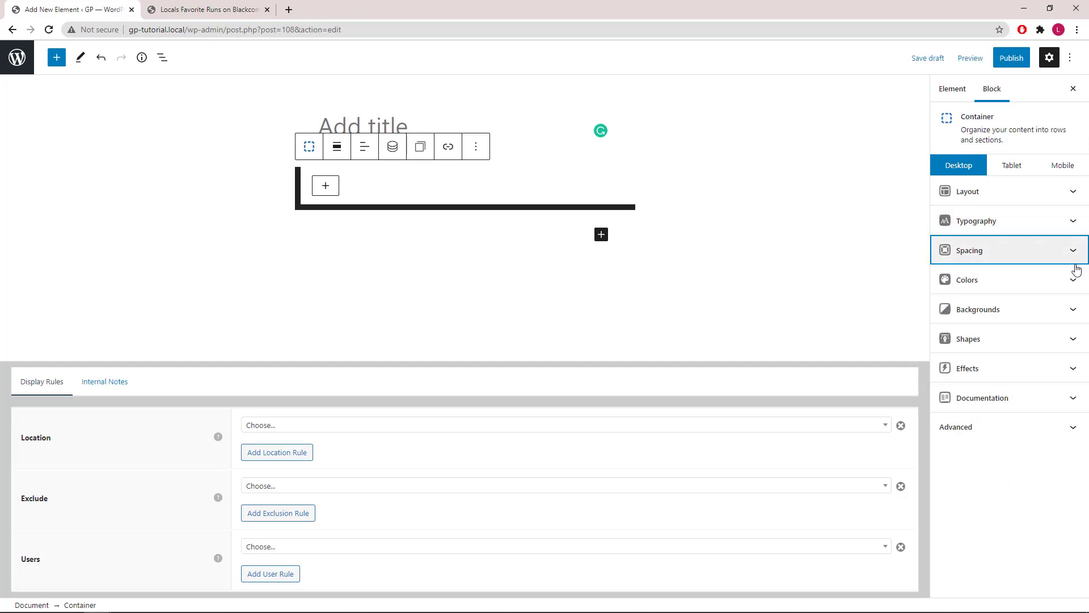
# Paste #83b0de as the Container's background colour.
pyautogui.click(1073, 282)
pyautogui.click(1071, 330)
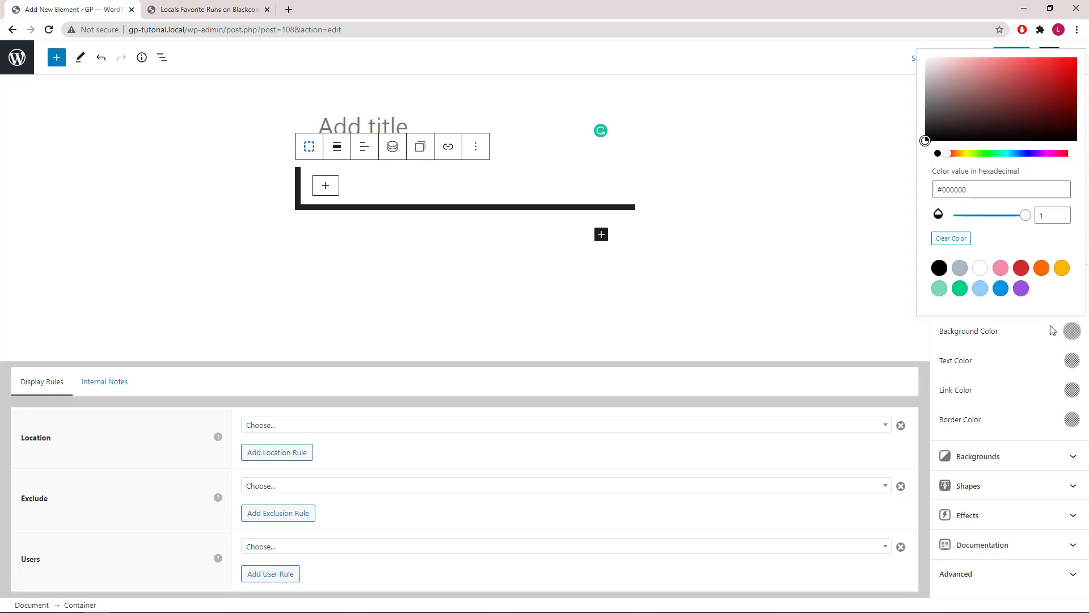
pyautogui.tripleClick(953, 190)
pyautogui.rightClick(953, 190)
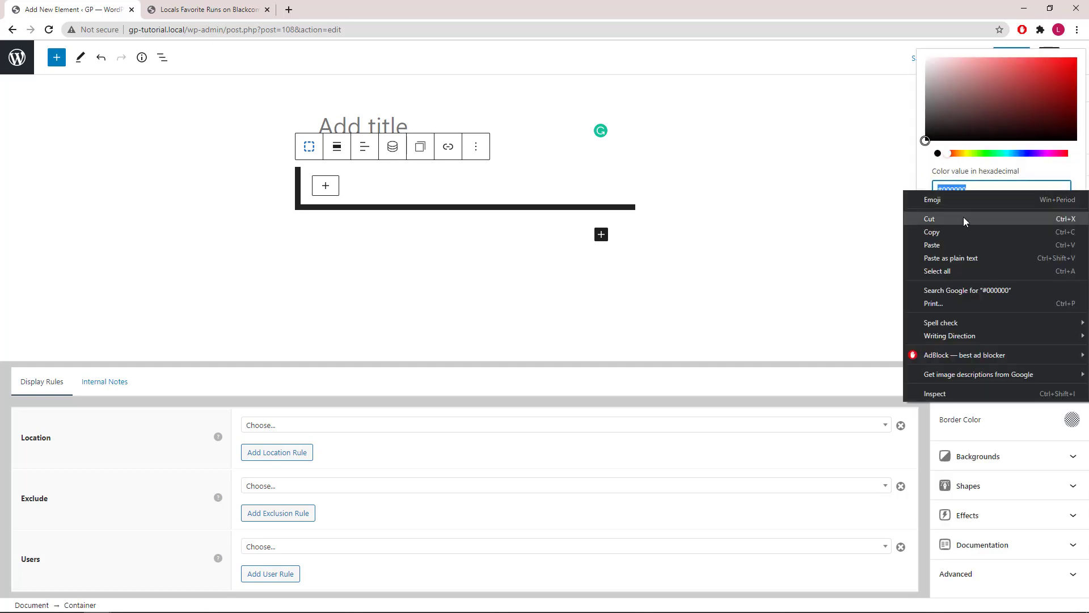
pyautogui.click(960, 243)
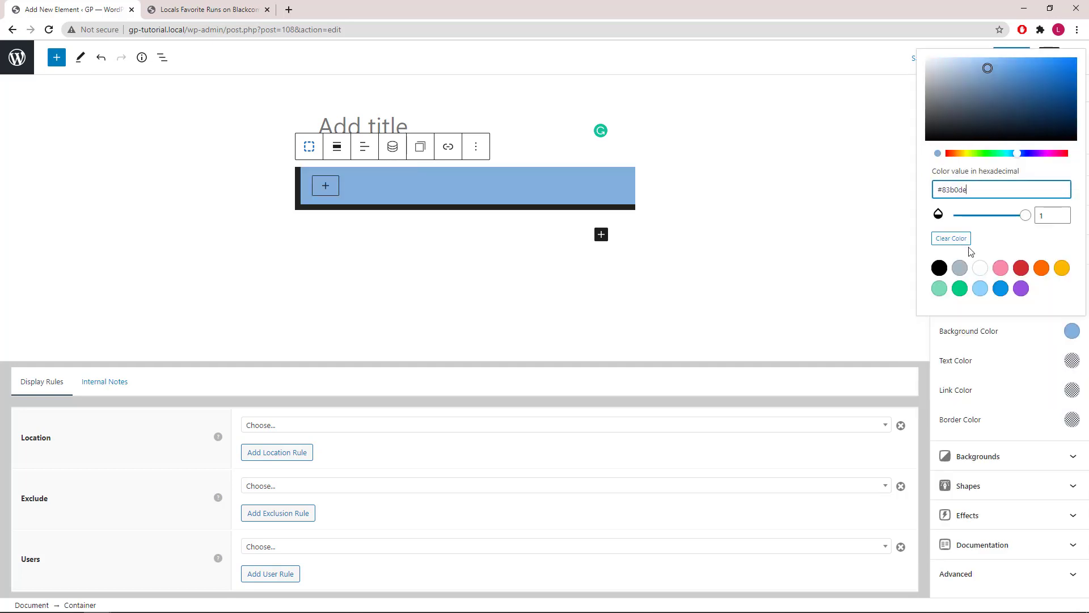
# Make the Container's text and links white and its border blue (#0693e3).
pyautogui.click(1072, 360)
pyautogui.click(981, 298)
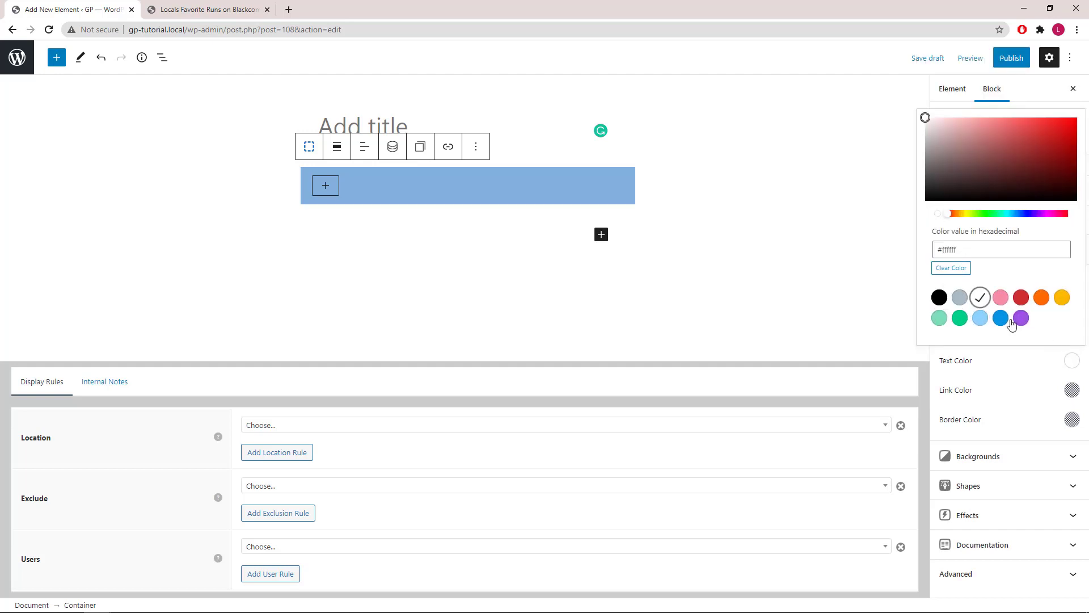
pyautogui.click(1072, 390)
pyautogui.click(980, 327)
pyautogui.click(1071, 420)
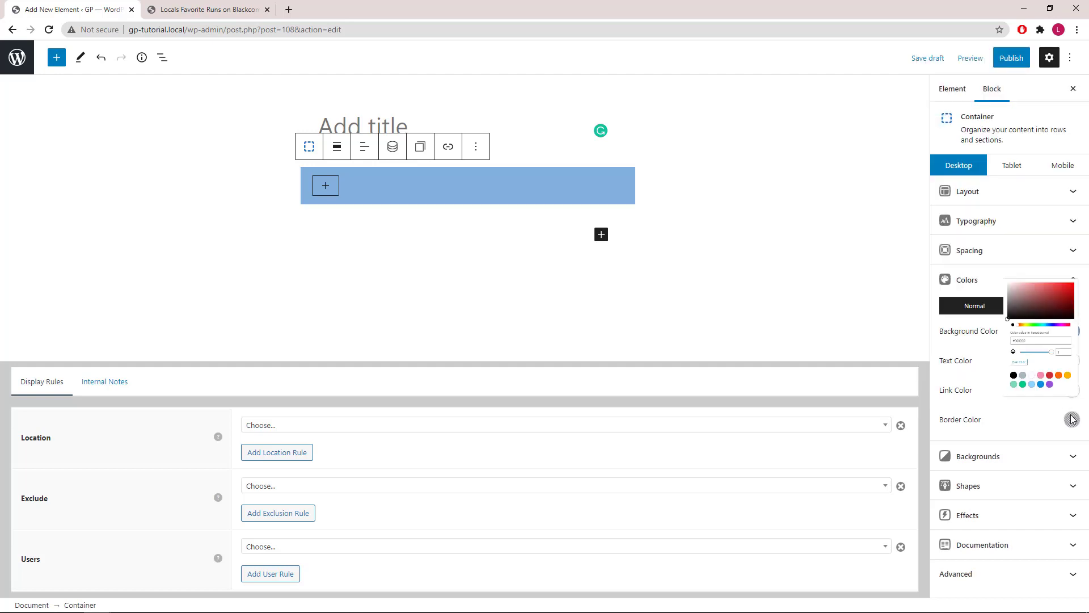
pyautogui.click(1001, 377)
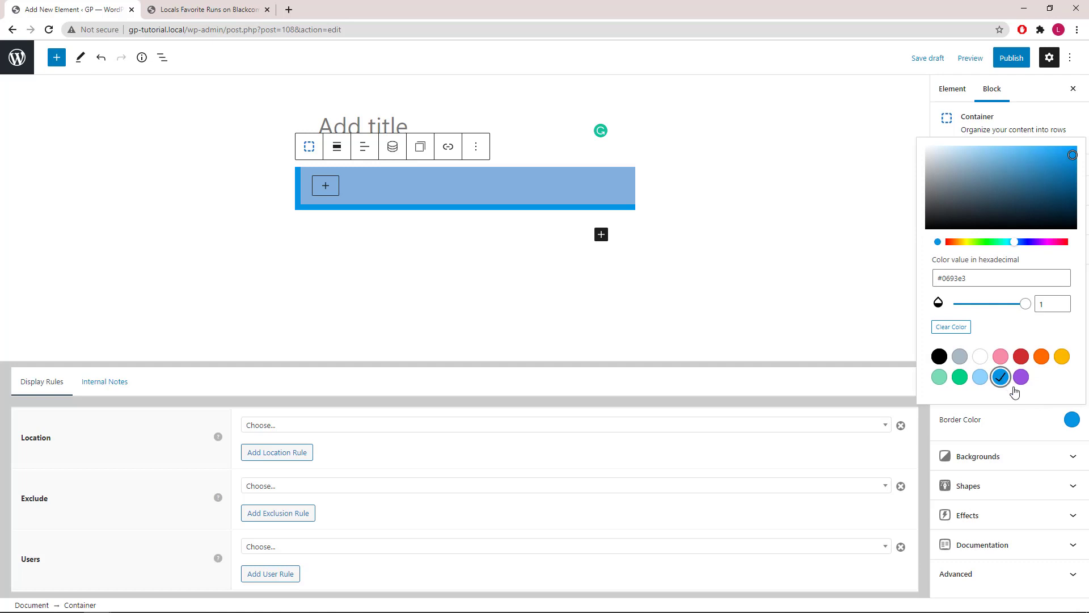
pyautogui.click(1072, 419)
pyautogui.click(1073, 283)
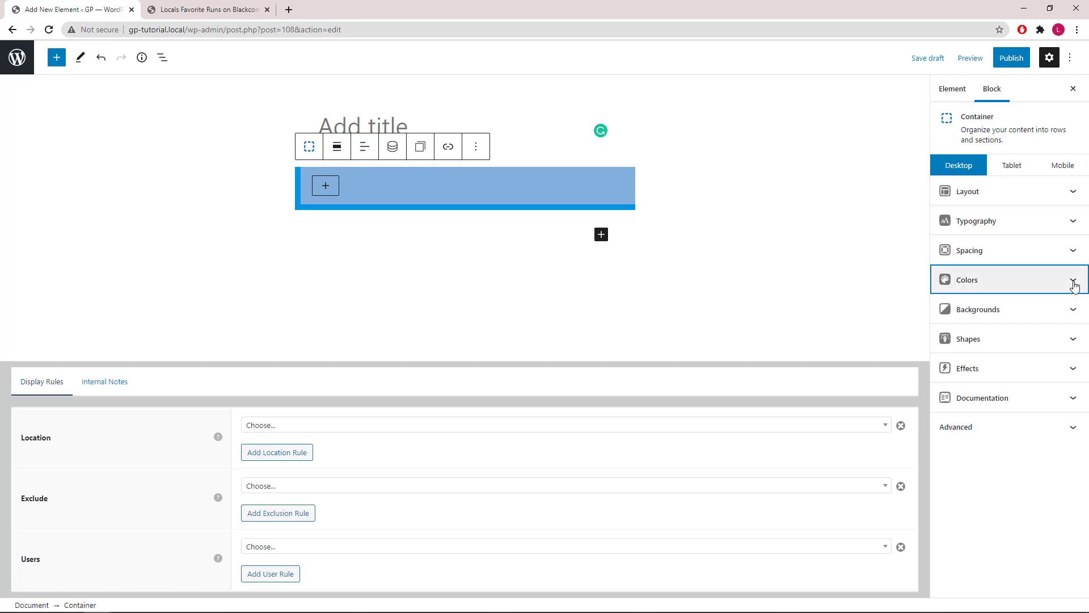
# Add a box shadow (5px offsets, 10px blur, 0.26 opacity) to the Container, then search blocks for 'dy'.
pyautogui.click(1075, 370)
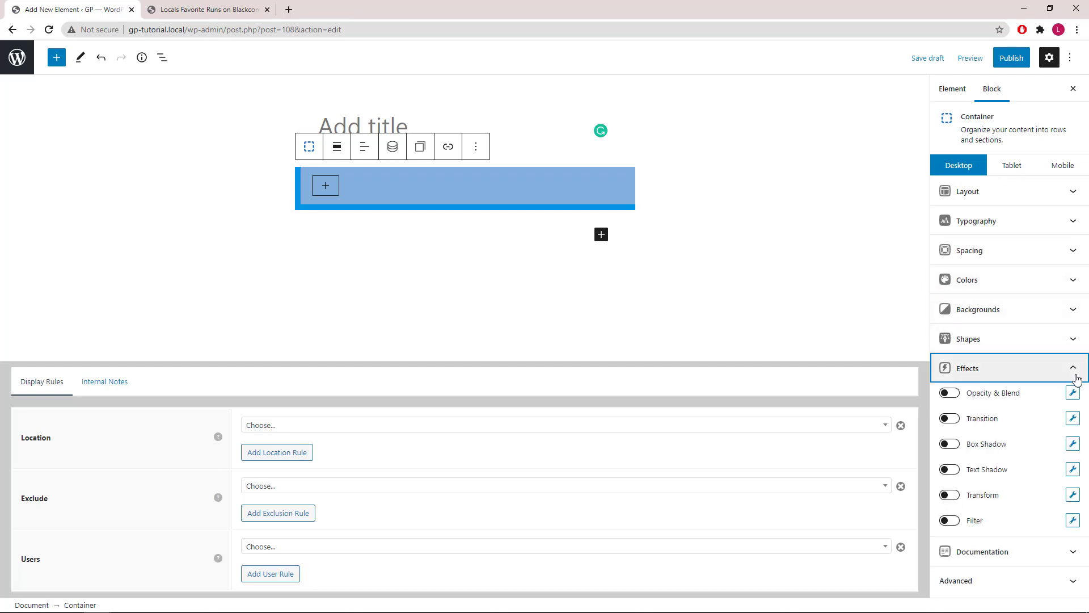
pyautogui.click(1073, 444)
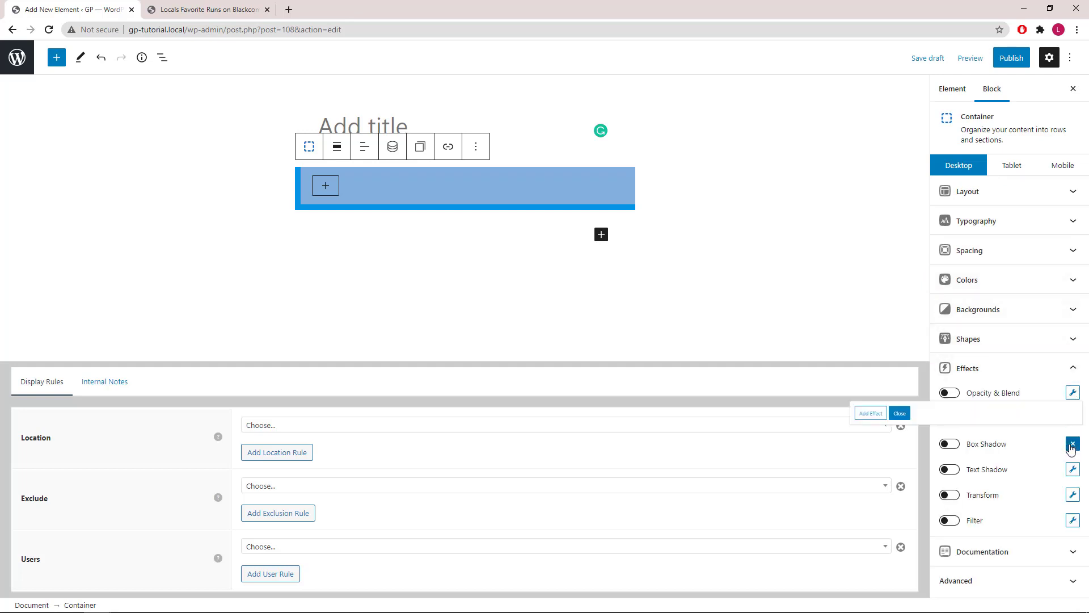
pyautogui.click(785, 415)
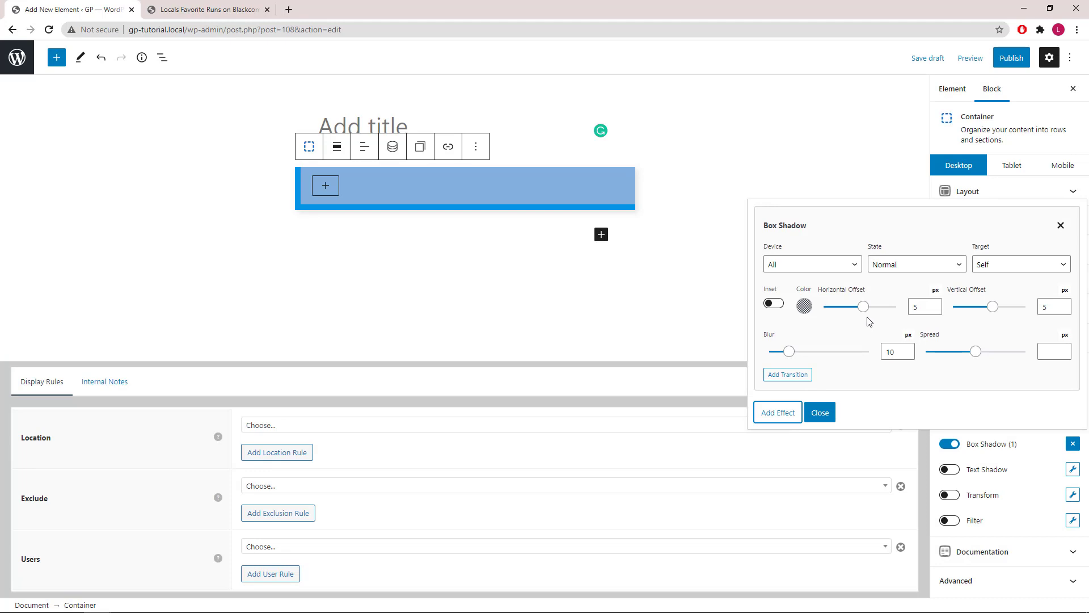
pyautogui.click(805, 307)
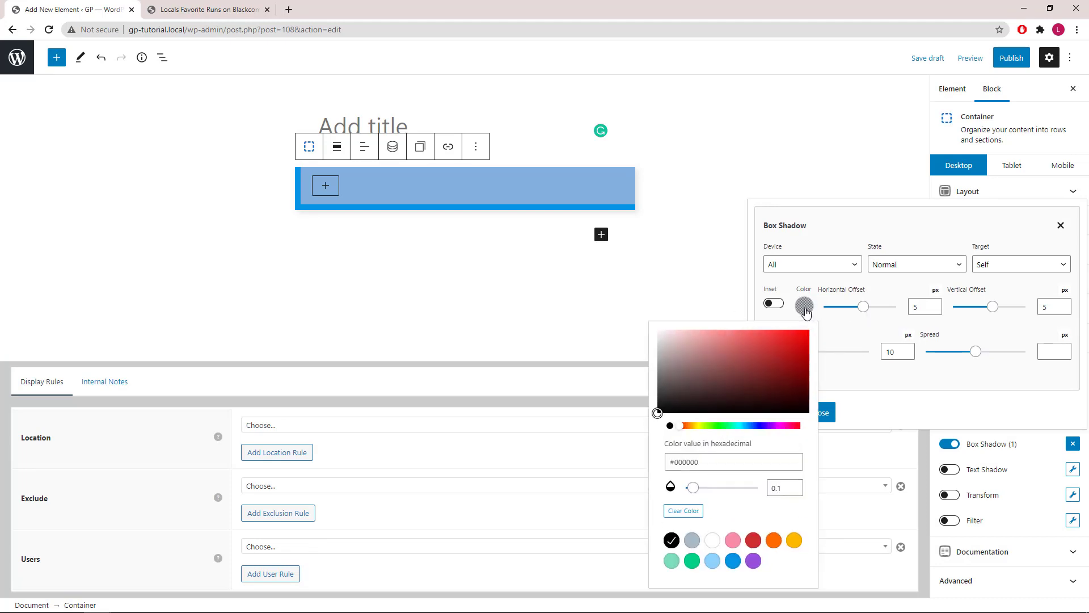
pyautogui.click(795, 487)
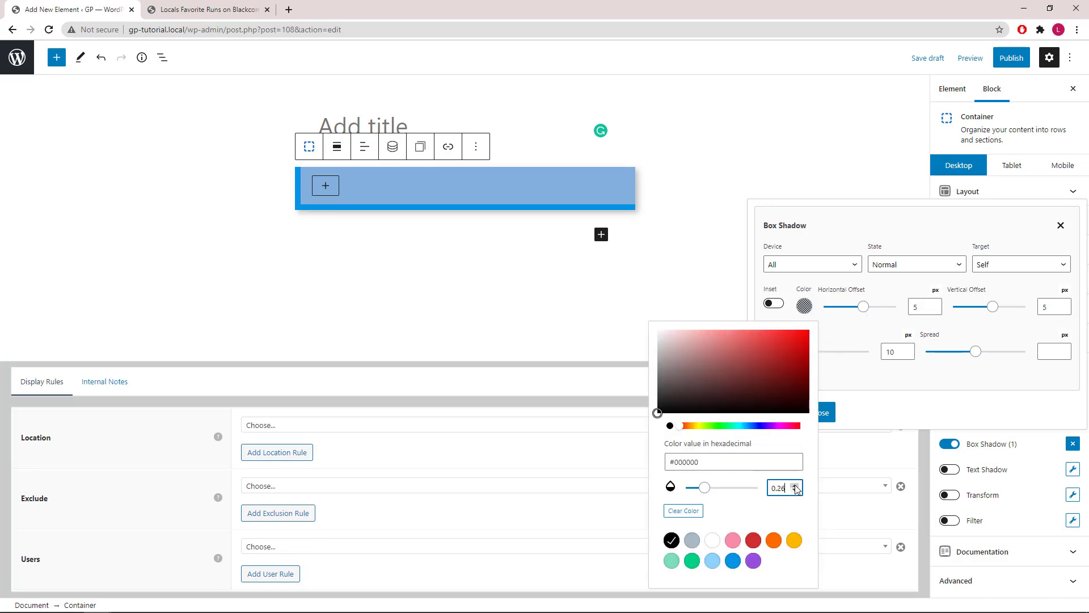
pyautogui.click(872, 413)
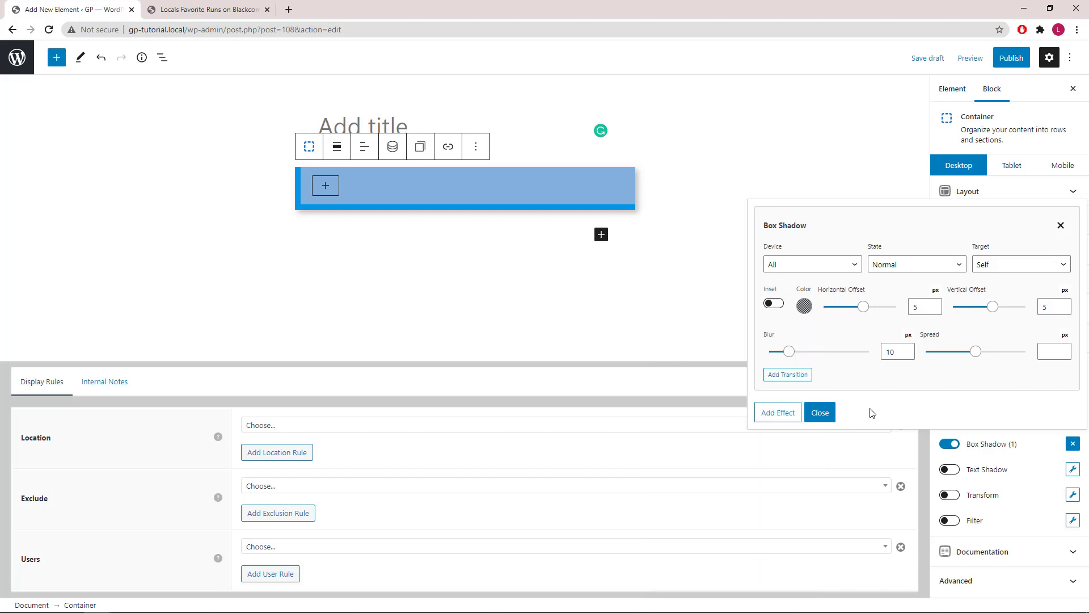
pyautogui.click(822, 413)
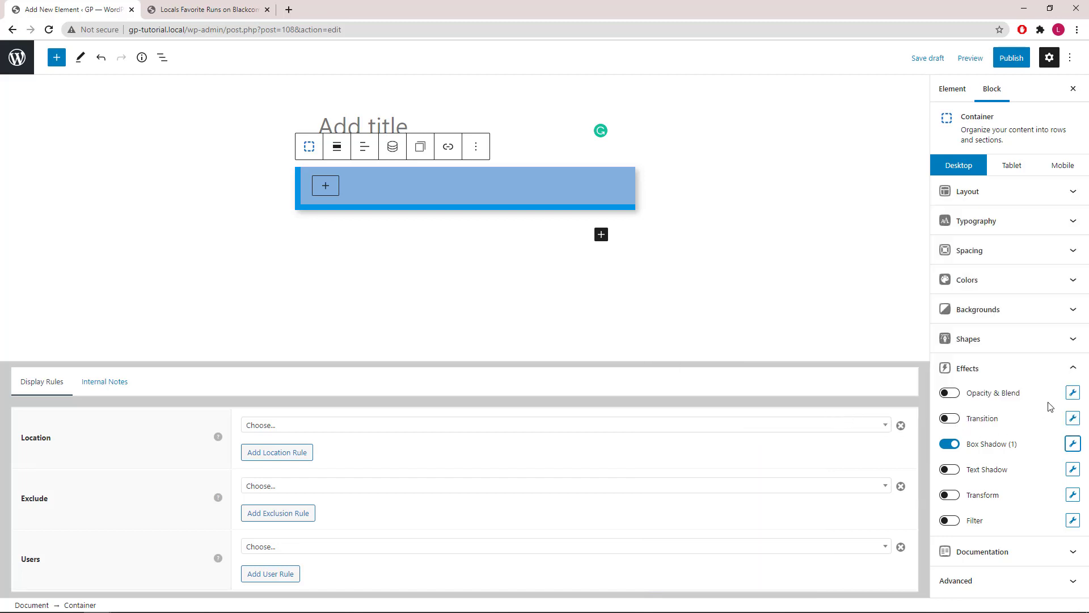
pyautogui.click(1068, 374)
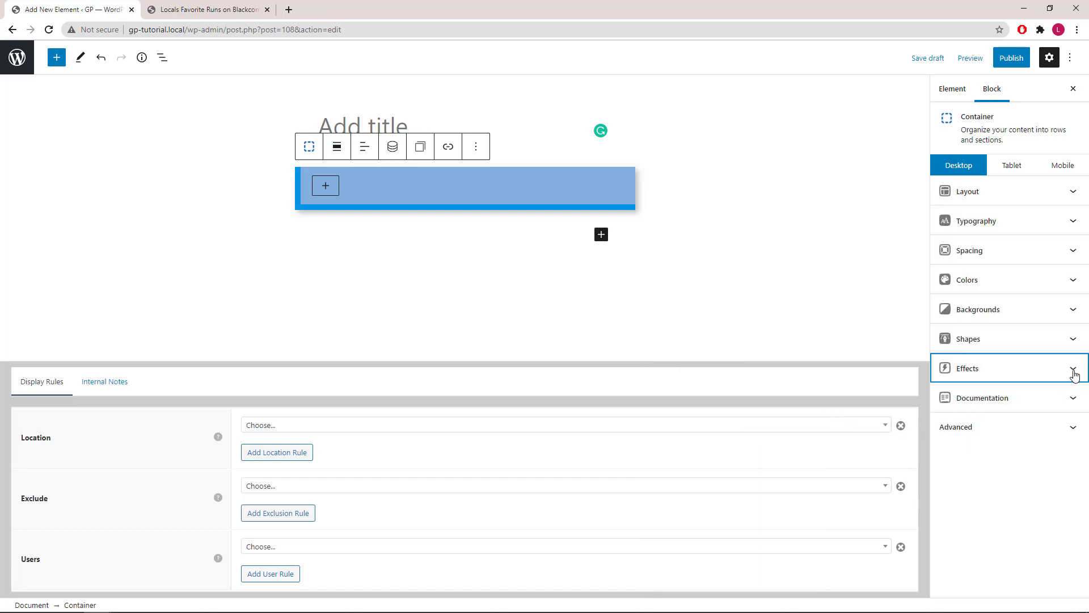
pyautogui.click(326, 185)
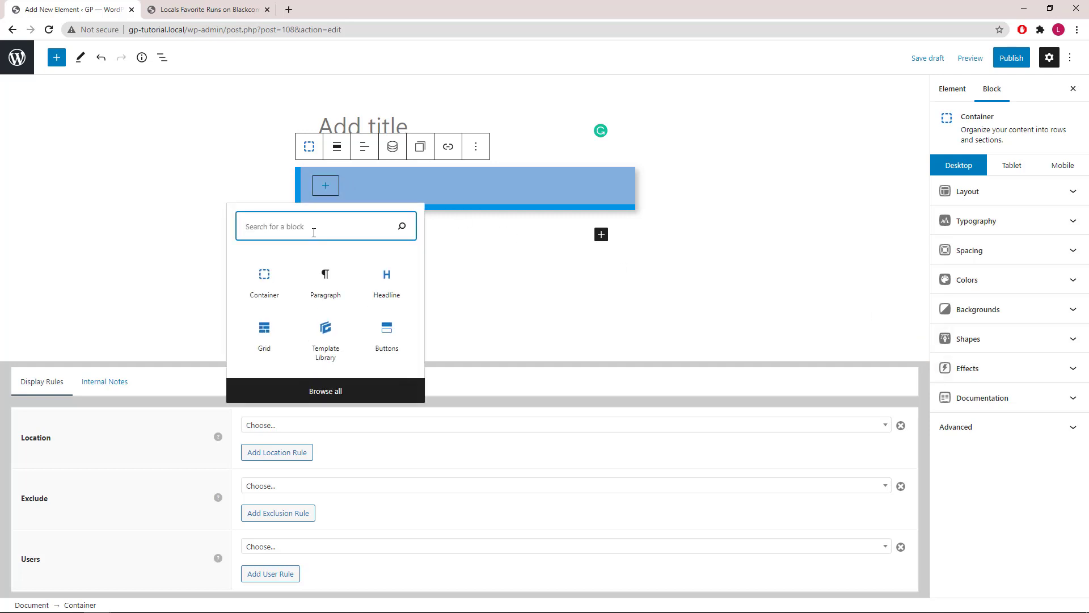
pyautogui.write('dy')
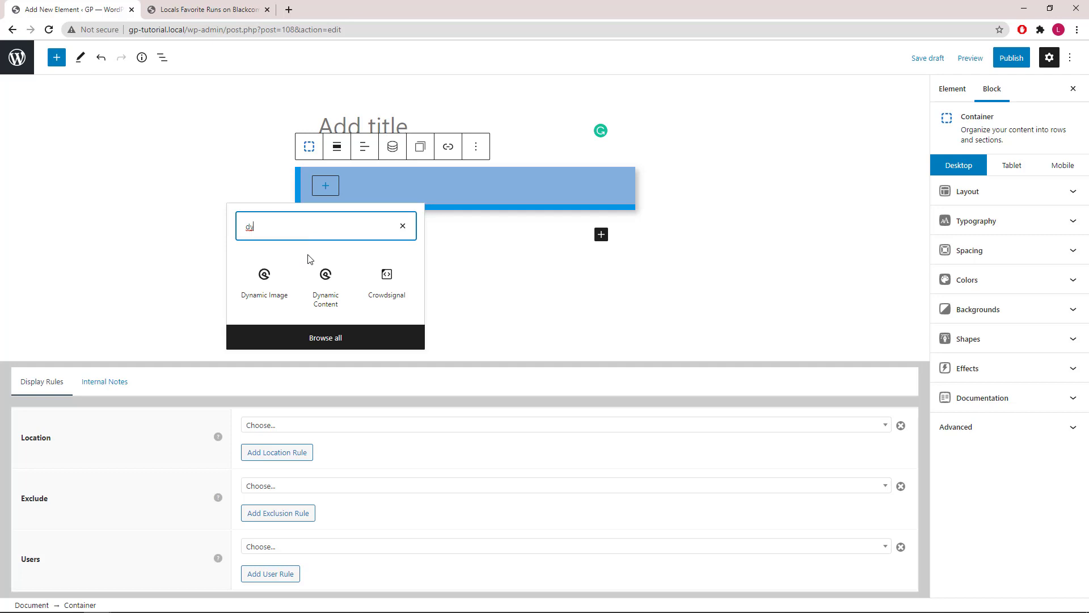
# Insert a rounded Dynamic Image showing the author avatar as the container's first item.
pyautogui.click(273, 284)
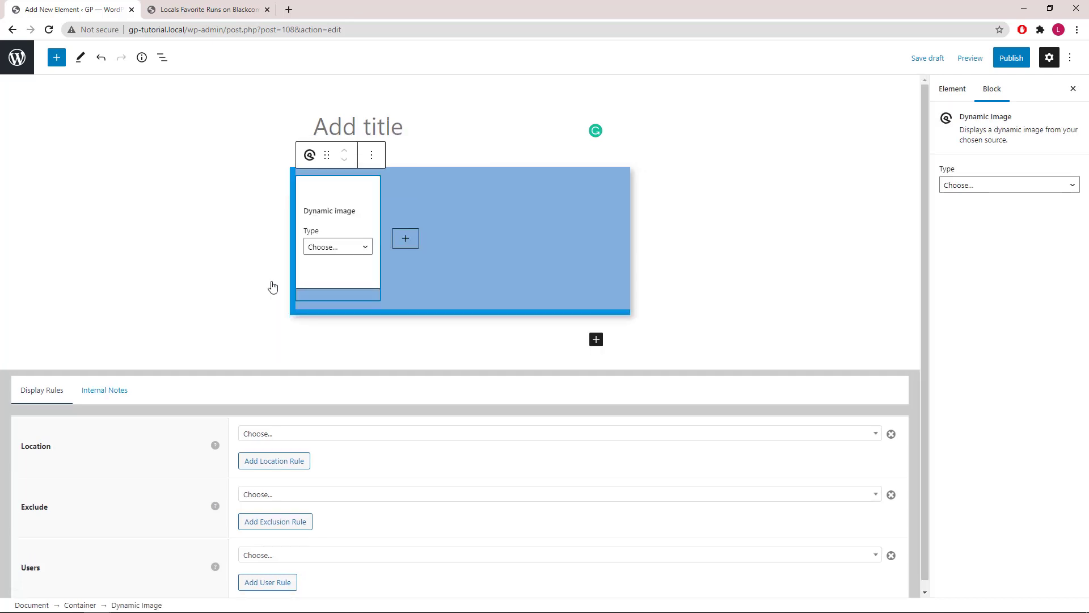
pyautogui.click(345, 251)
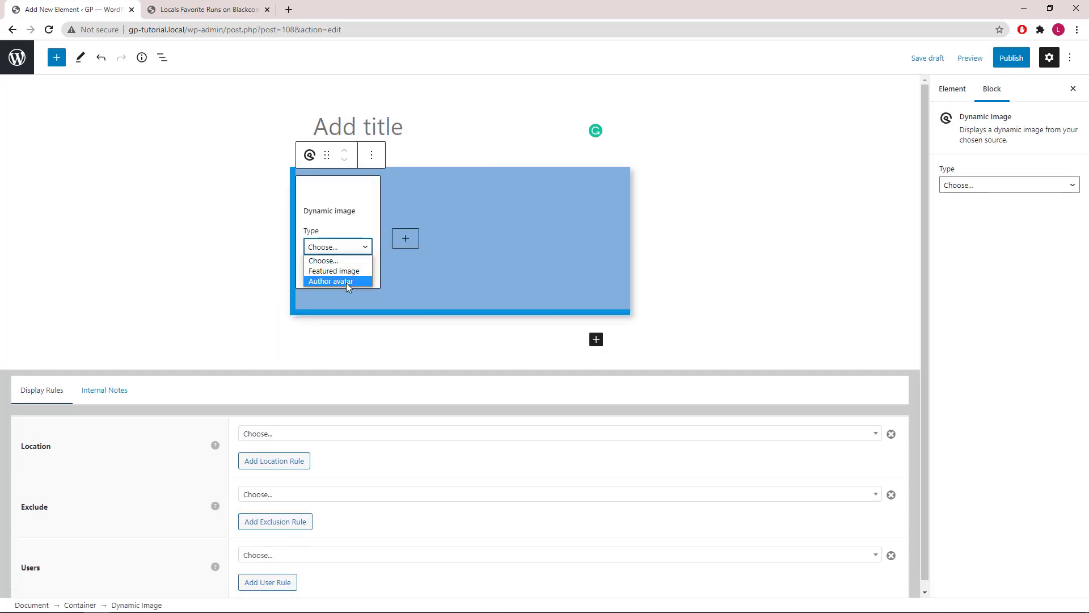
pyautogui.click(346, 282)
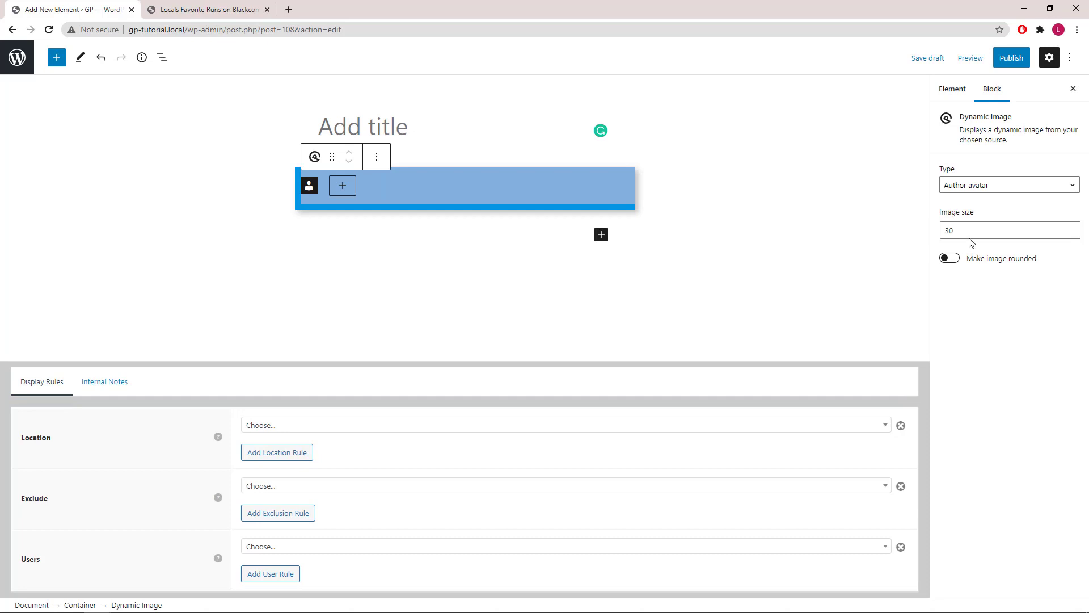
pyautogui.click(953, 264)
pyautogui.click(365, 188)
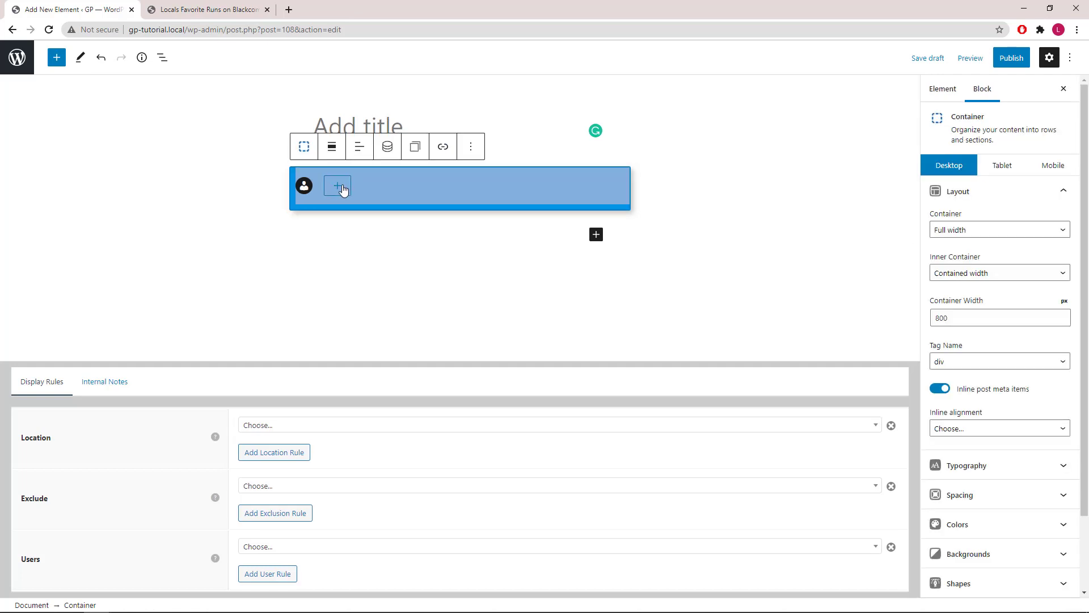
# Add a div Headline showing the post author name, linked to the author archives.
pyautogui.click(340, 187)
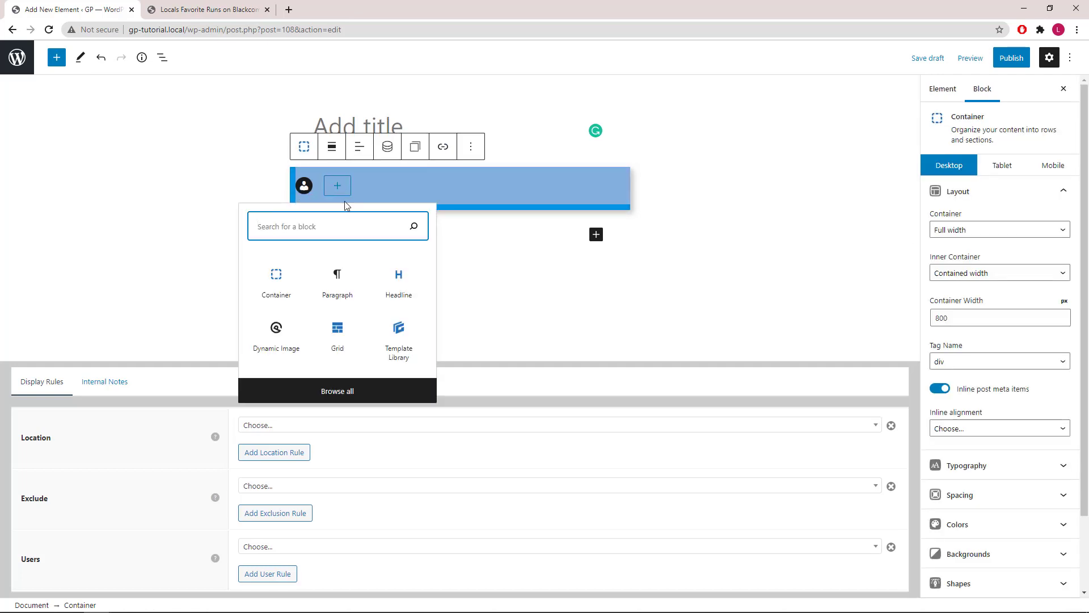
pyautogui.click(399, 285)
pyautogui.click(394, 156)
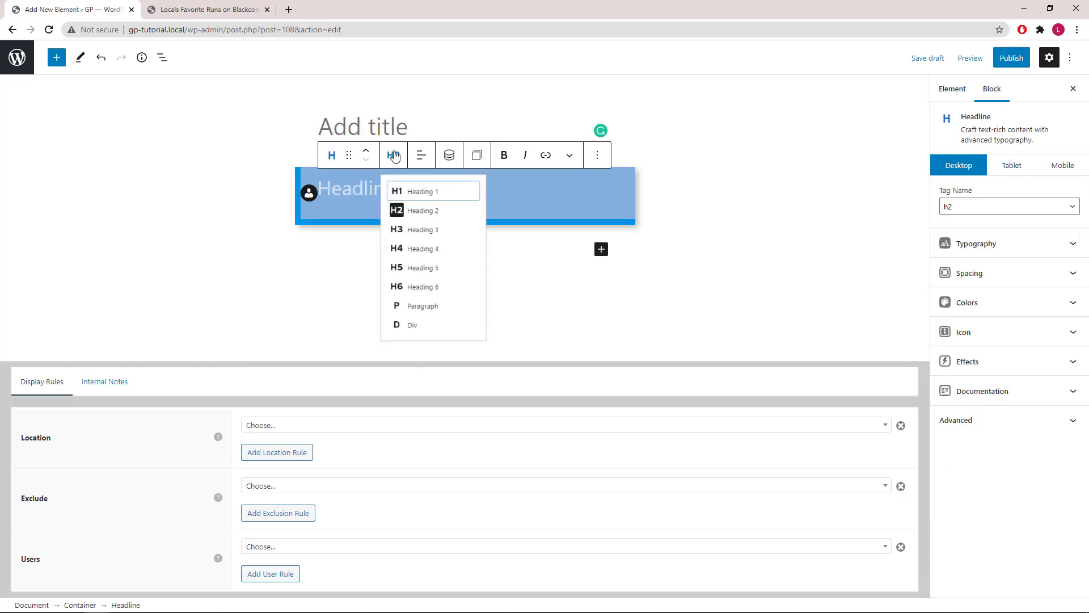
pyautogui.click(415, 337)
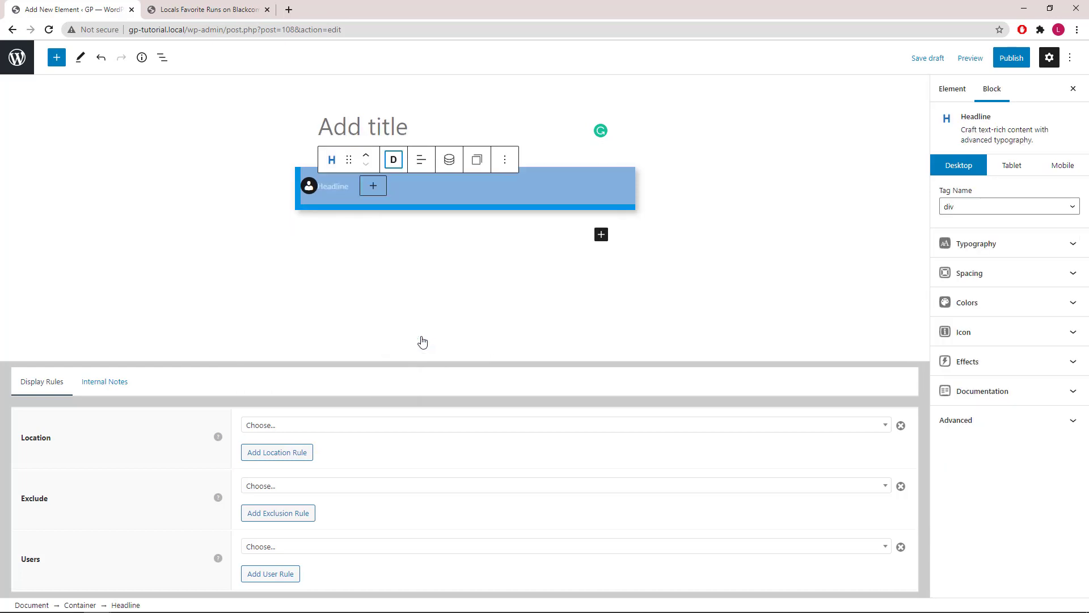
pyautogui.click(448, 161)
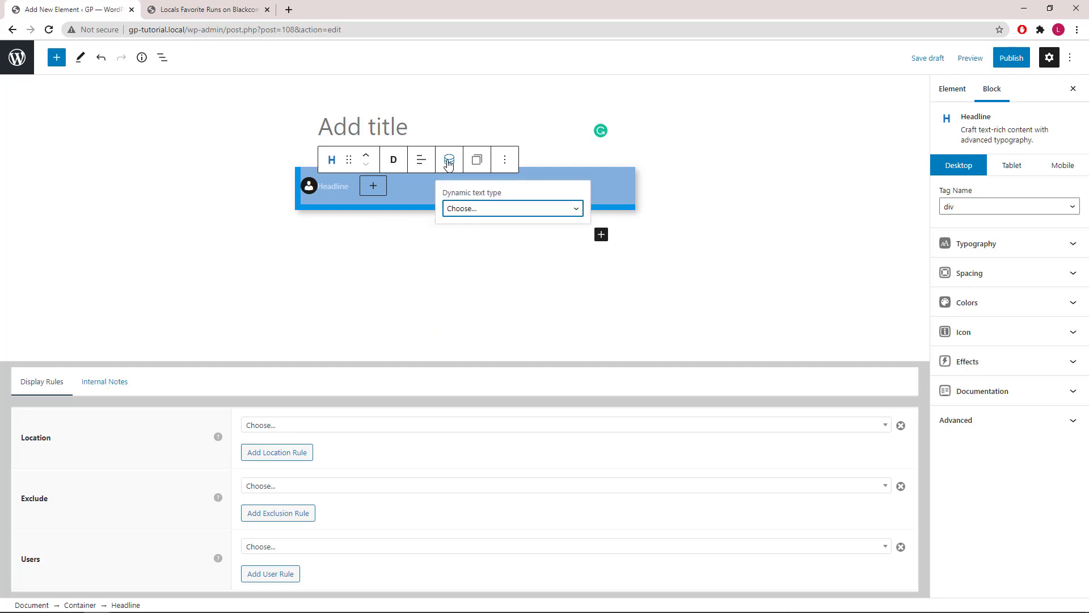
pyautogui.click(475, 208)
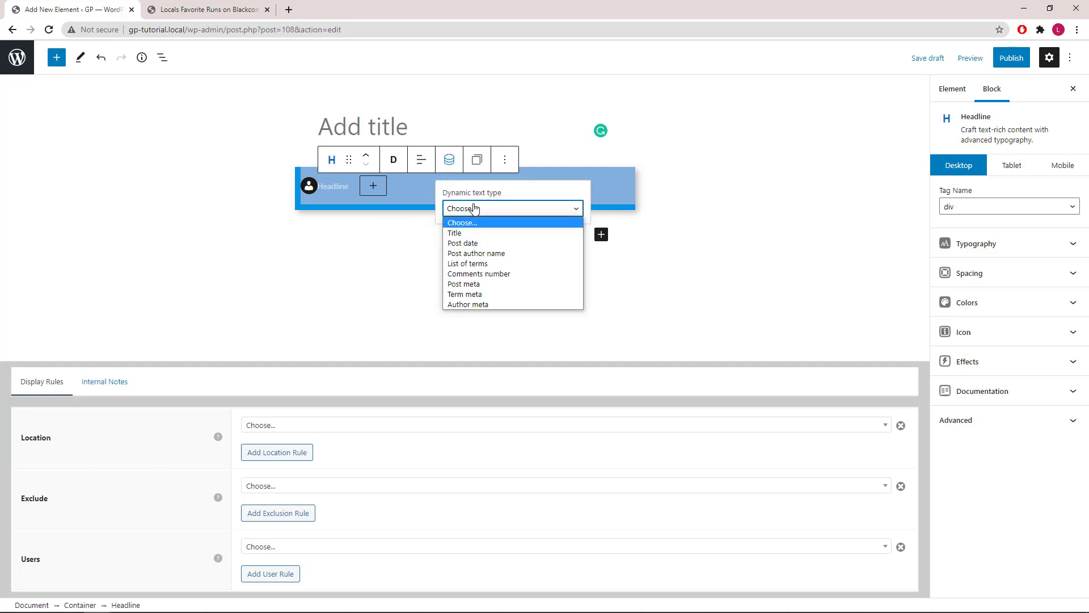
pyautogui.click(482, 254)
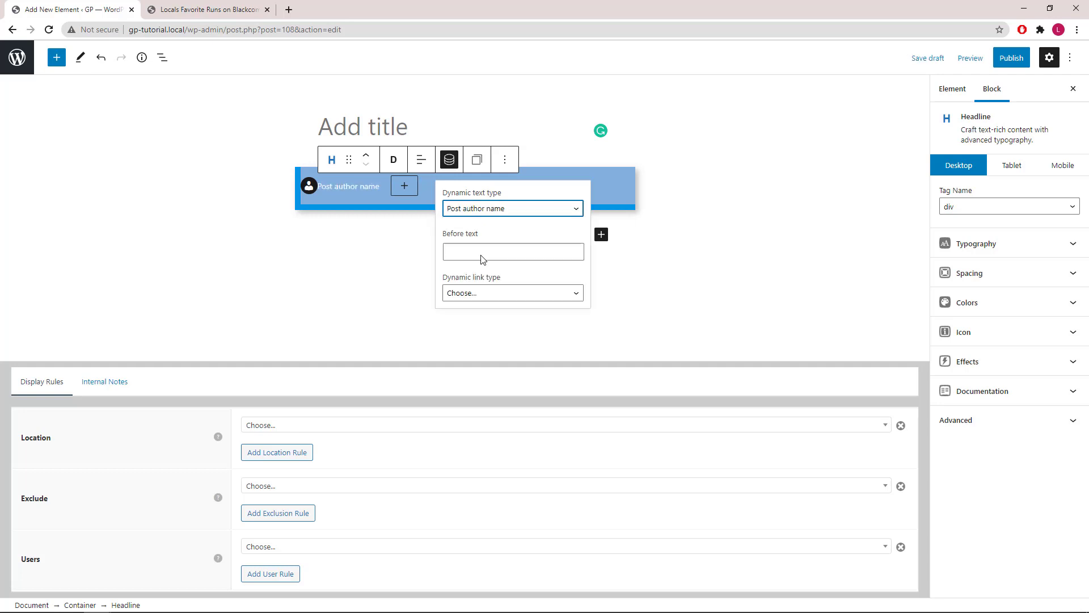
pyautogui.click(501, 296)
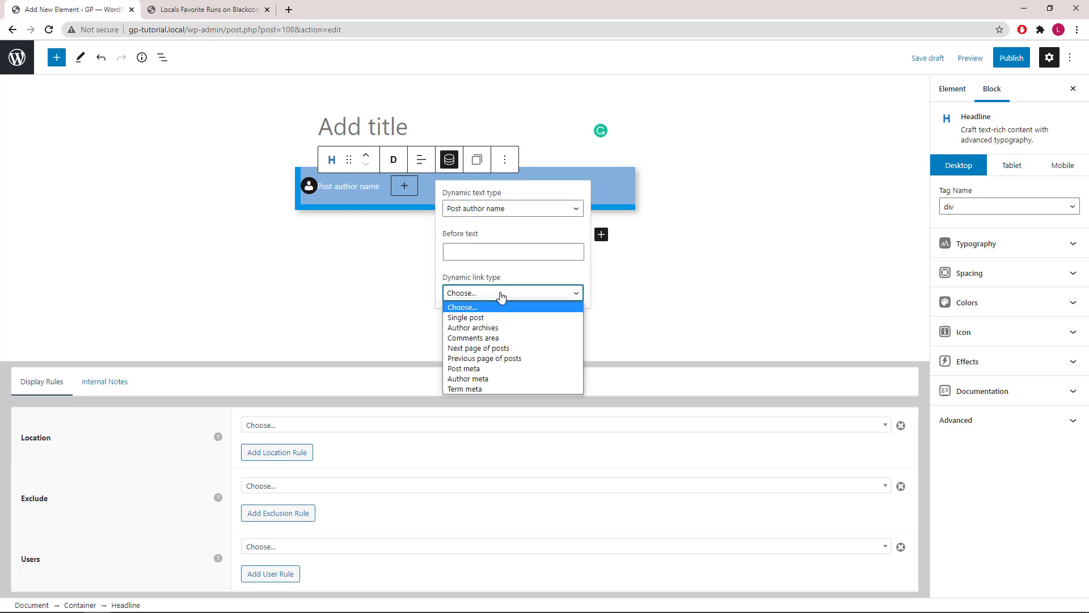
pyautogui.click(494, 329)
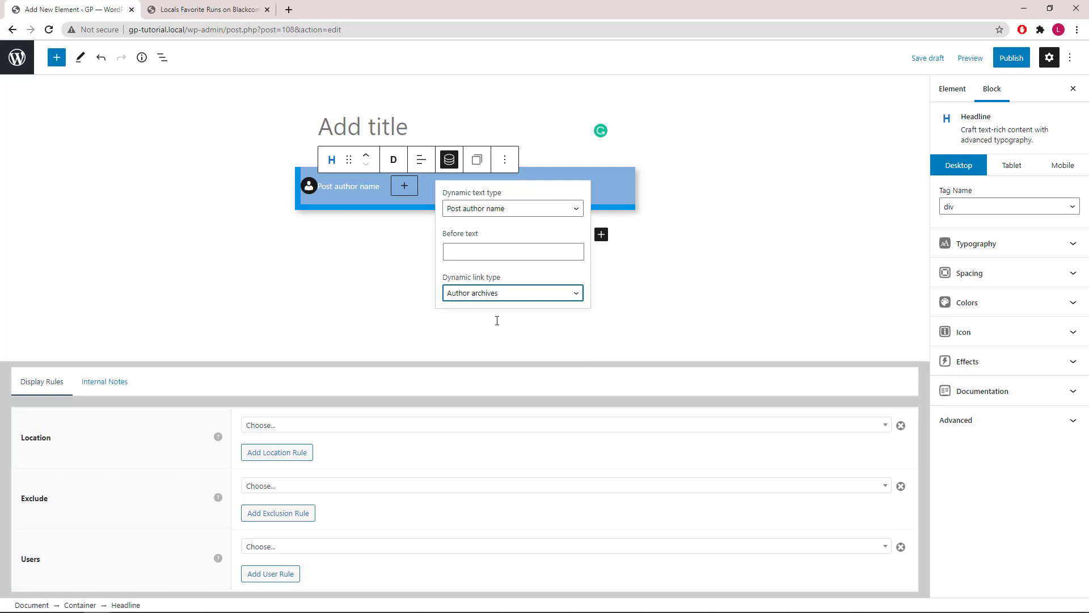
pyautogui.click(449, 161)
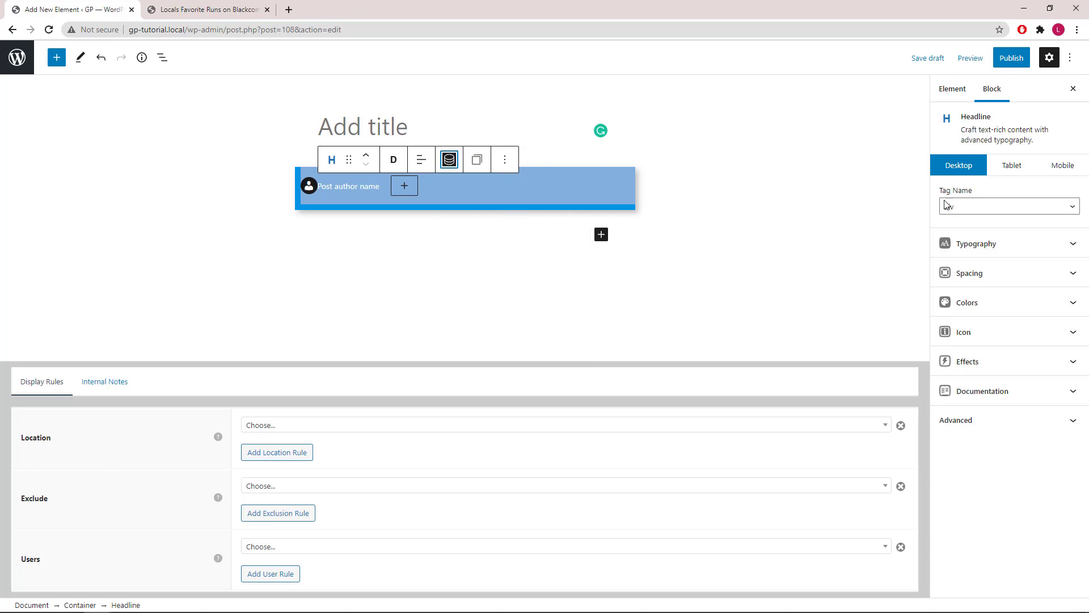
# Make the author item inline width with 10px right padding and 10px left margin.
pyautogui.click(1077, 281)
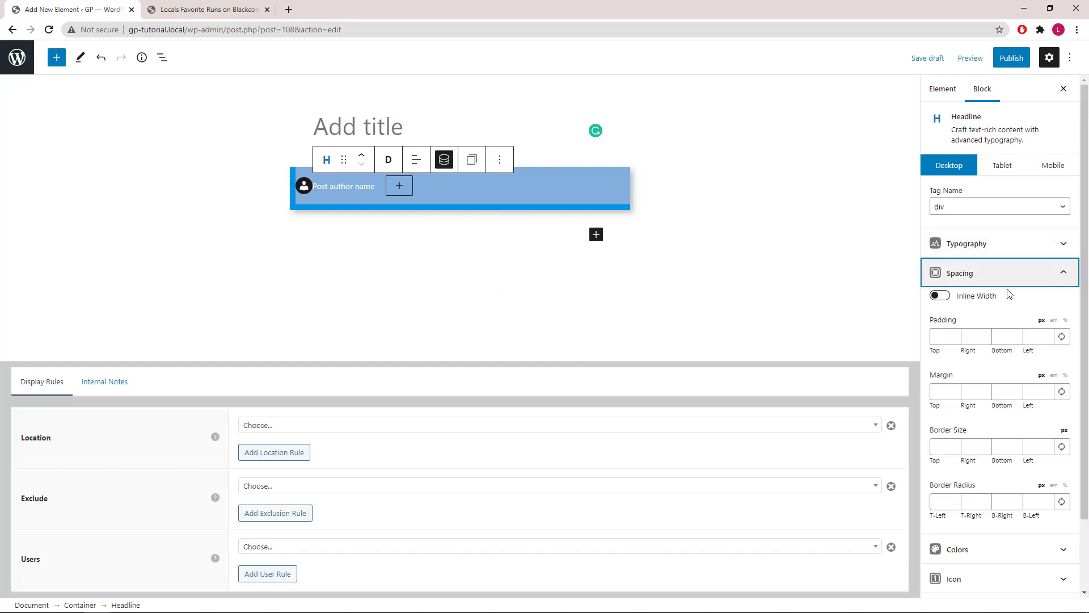
pyautogui.click(942, 296)
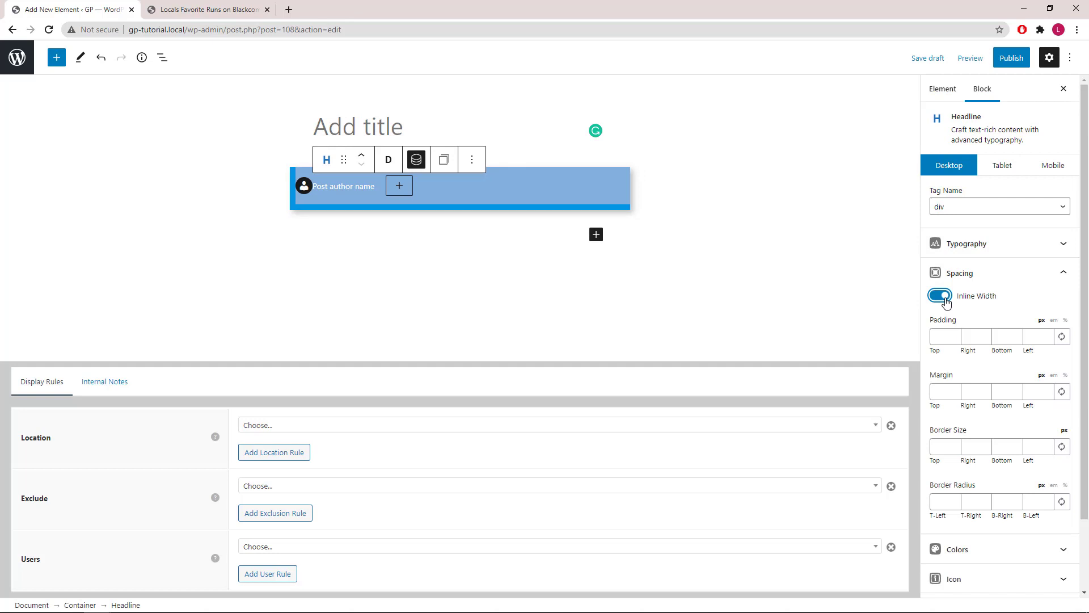
pyautogui.click(972, 336)
pyautogui.write('10')
pyautogui.click(1030, 392)
pyautogui.write('10')
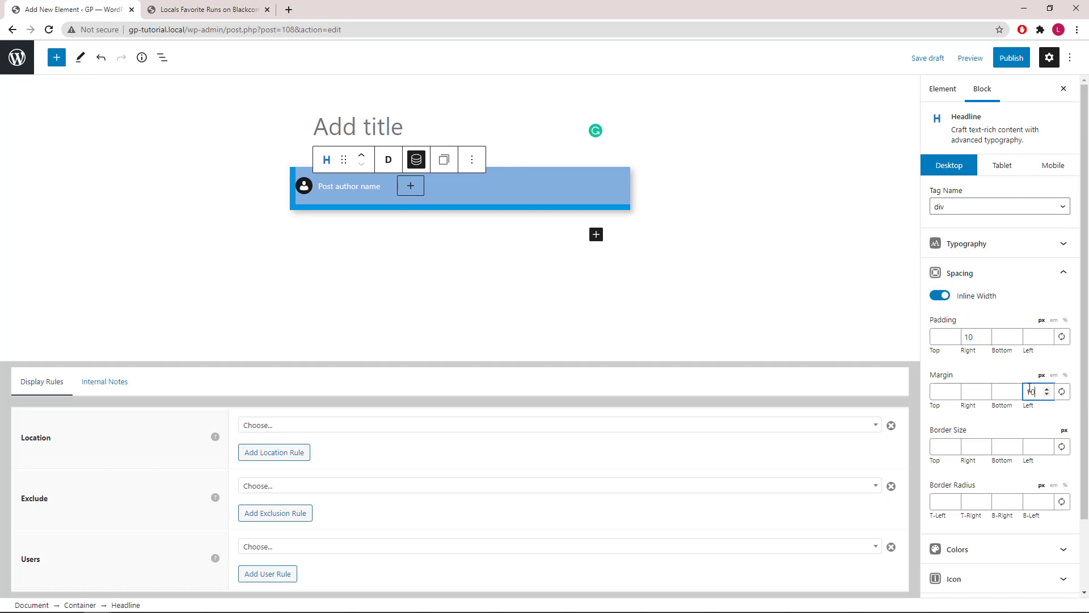
pyautogui.click(1064, 274)
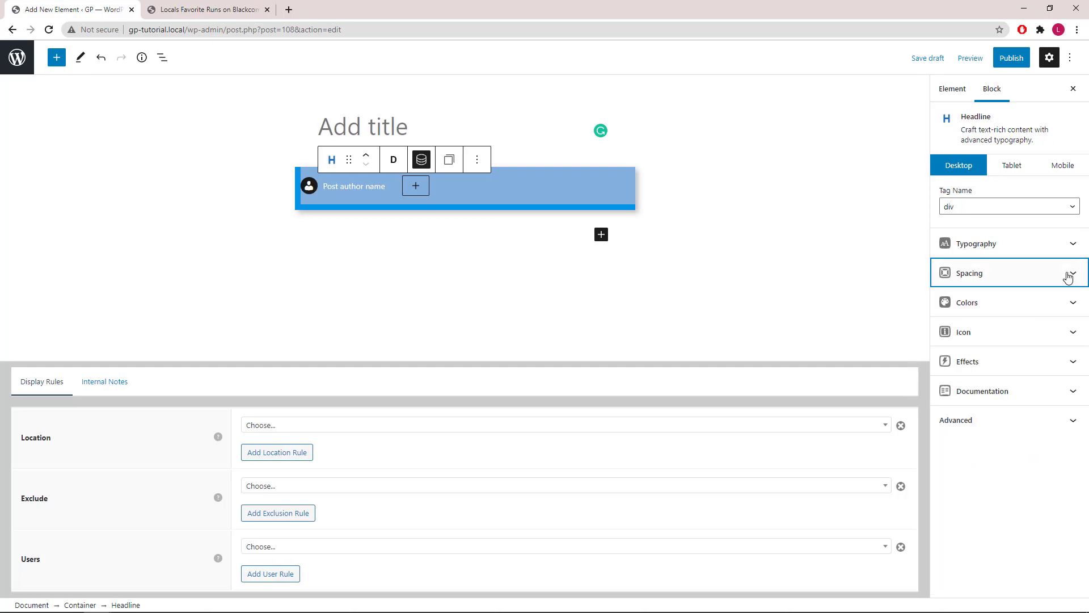
pyautogui.click(425, 193)
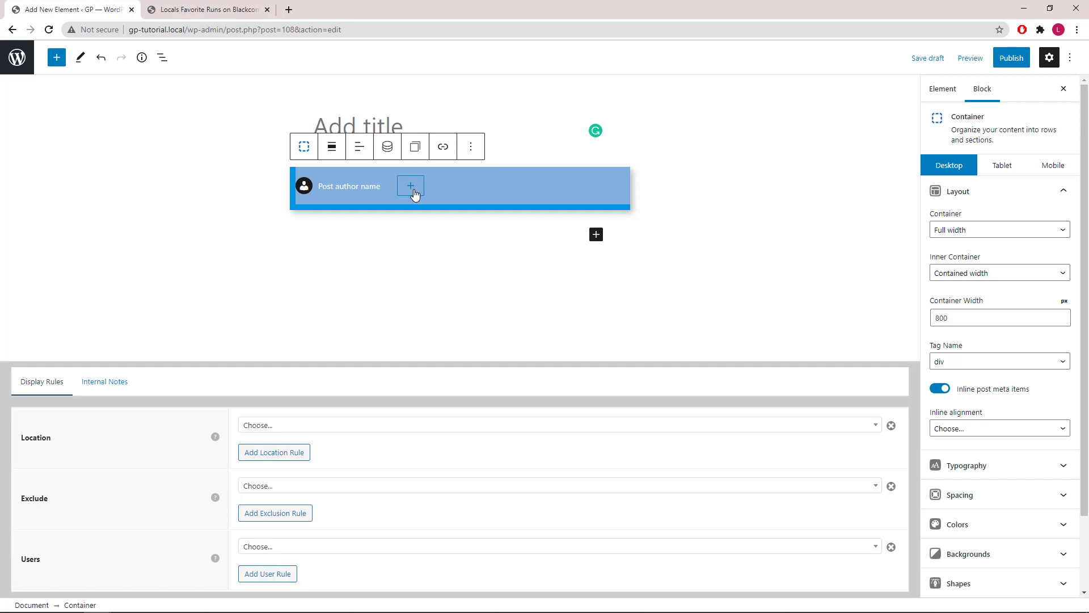
# Add a div Headline showing the post date, replaced by the updated date when available.
pyautogui.click(415, 193)
pyautogui.click(472, 281)
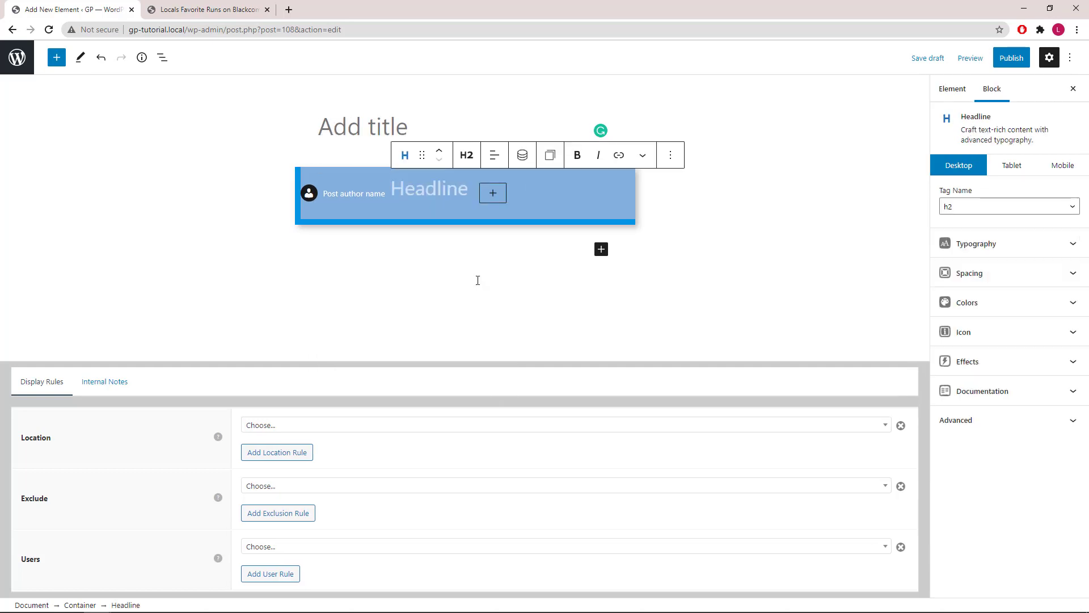
pyautogui.click(466, 160)
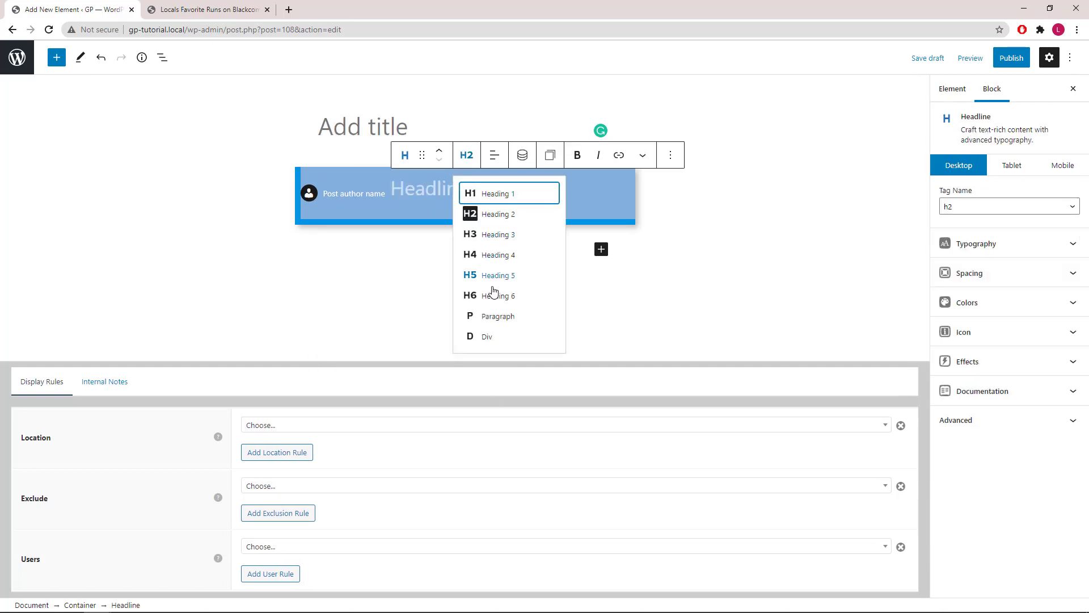
pyautogui.click(488, 337)
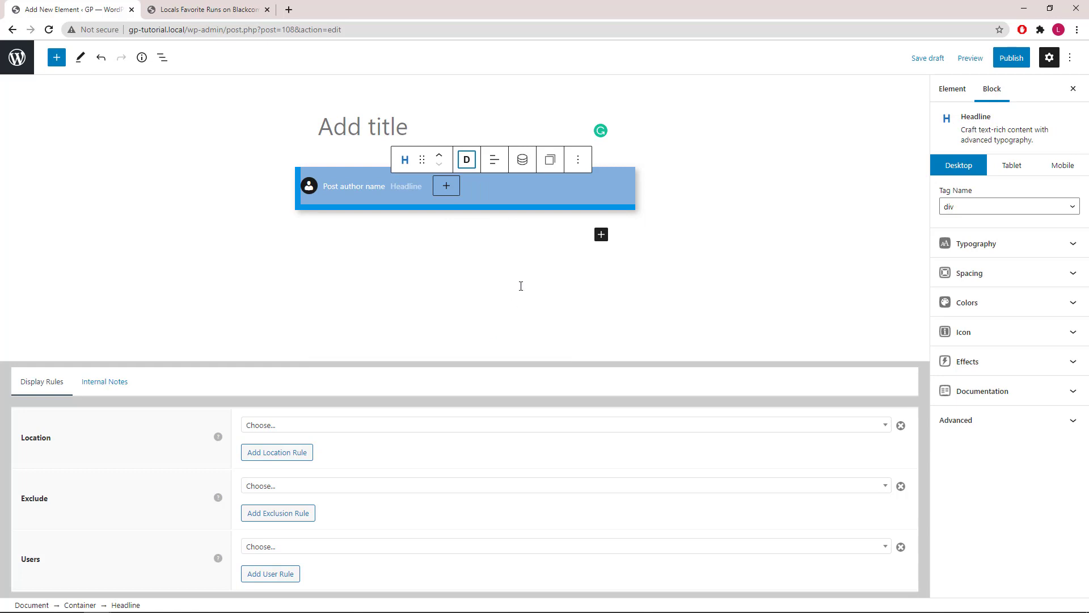
pyautogui.click(528, 164)
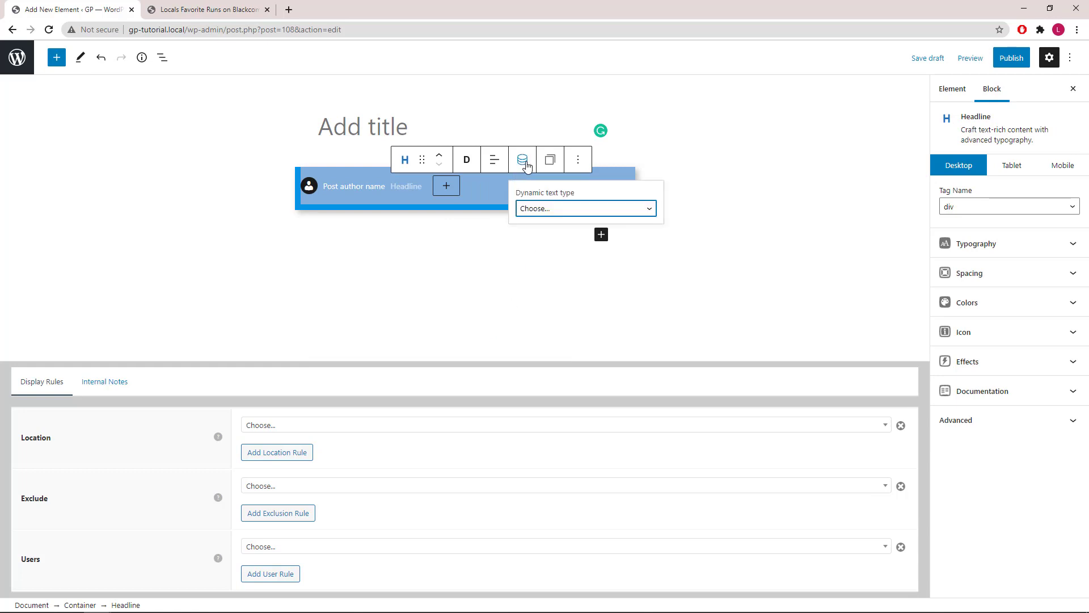
pyautogui.click(589, 209)
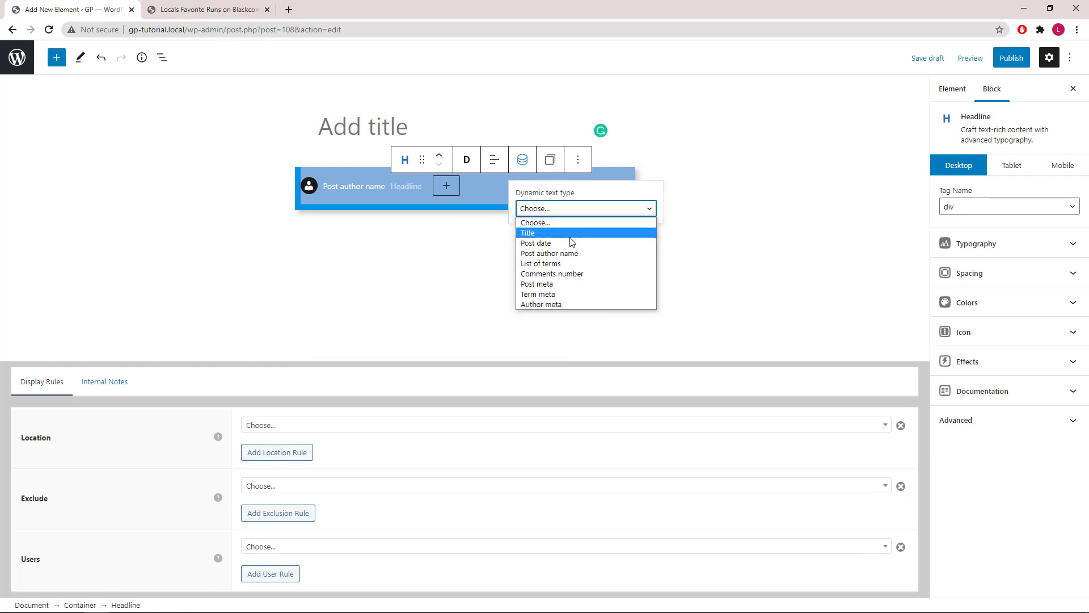
pyautogui.click(568, 243)
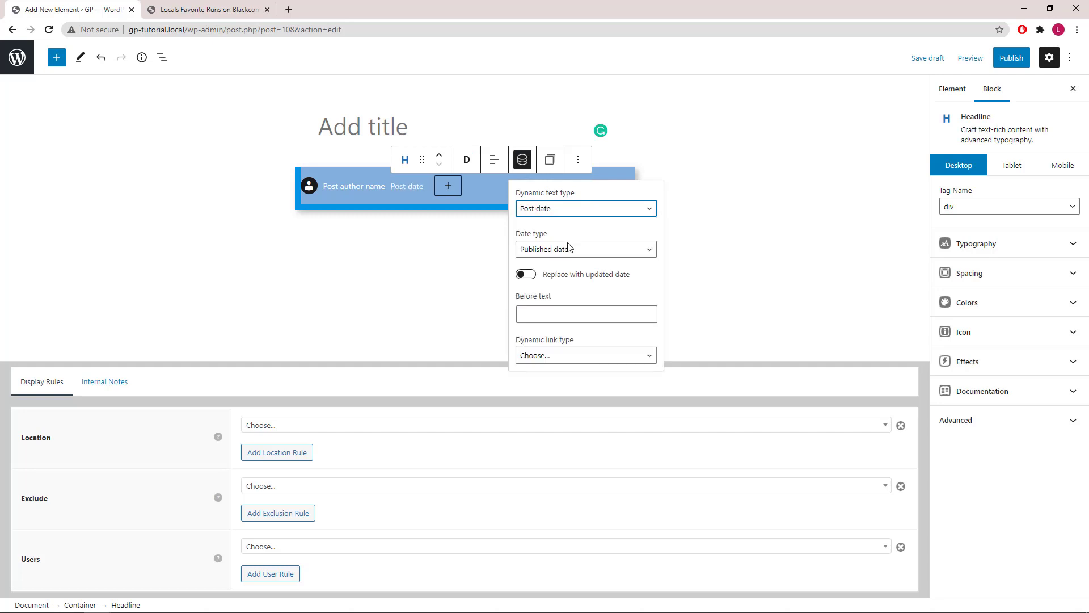
pyautogui.click(606, 257)
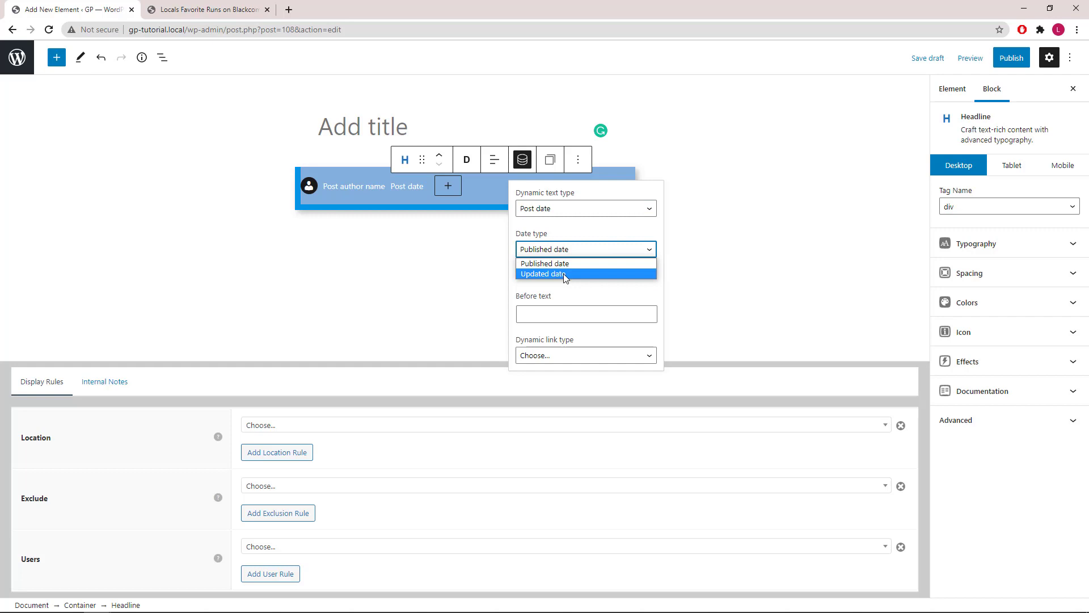
pyautogui.click(621, 262)
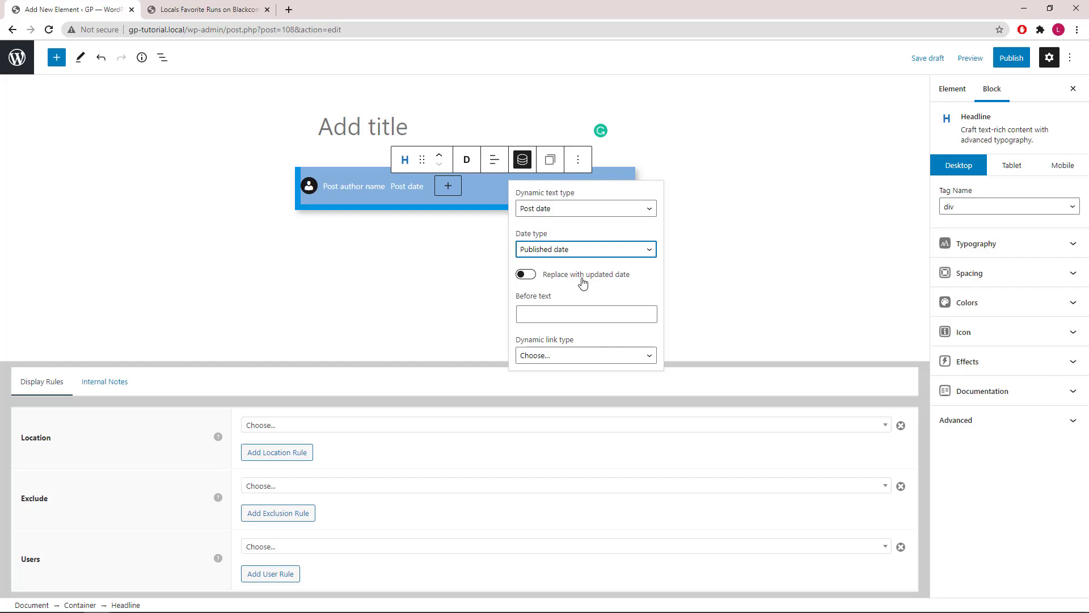
pyautogui.click(528, 276)
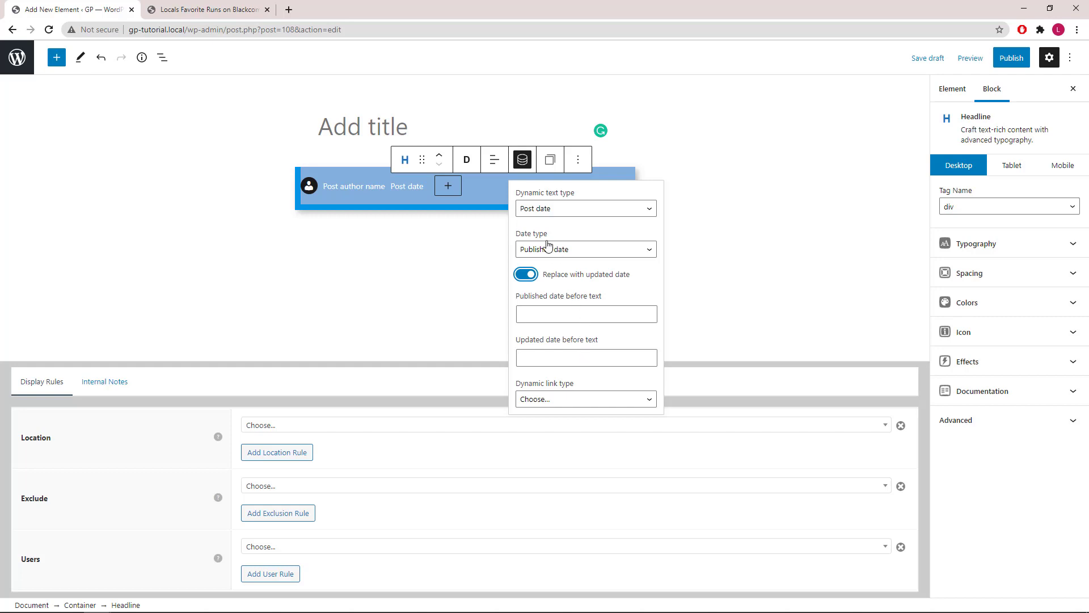
pyautogui.click(523, 162)
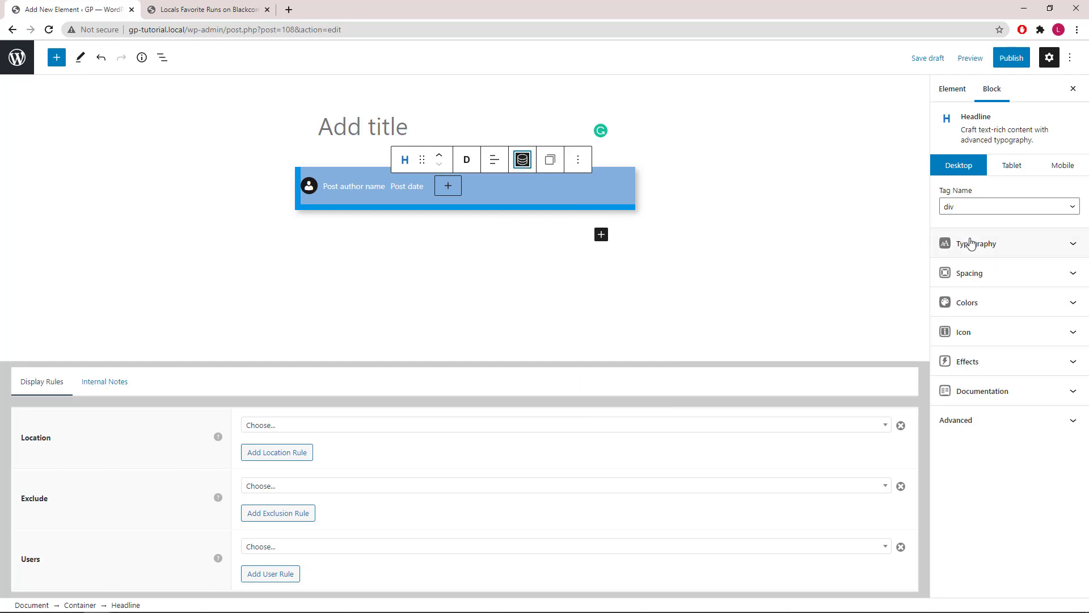
# Make the date item inline with 10px left padding and a 1px left border.
pyautogui.click(1024, 288)
pyautogui.click(937, 296)
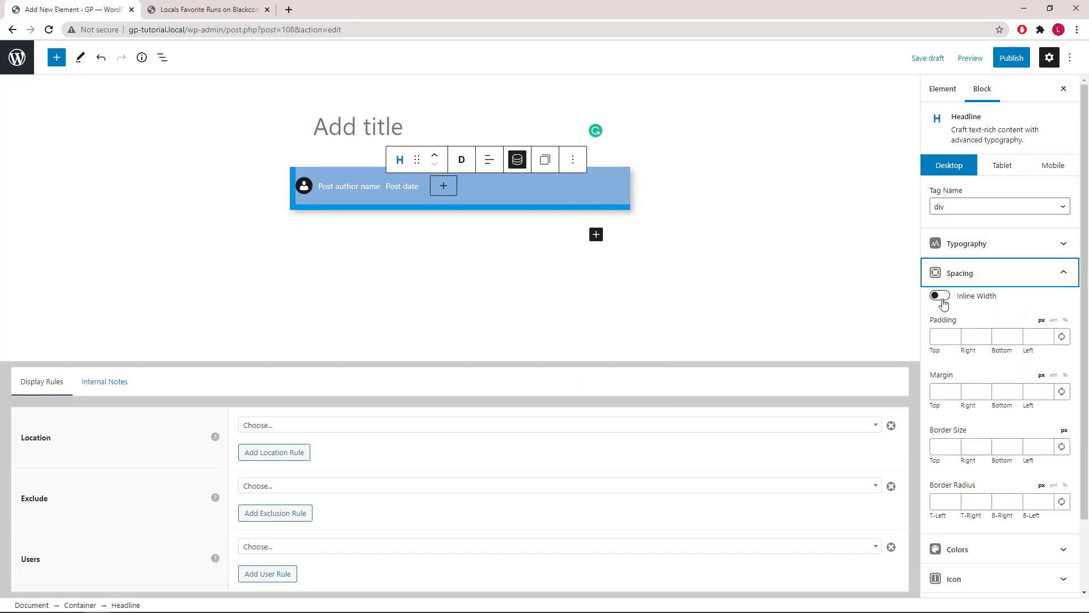
pyautogui.click(1031, 337)
pyautogui.write('10')
pyautogui.click(1031, 446)
pyautogui.write('1')
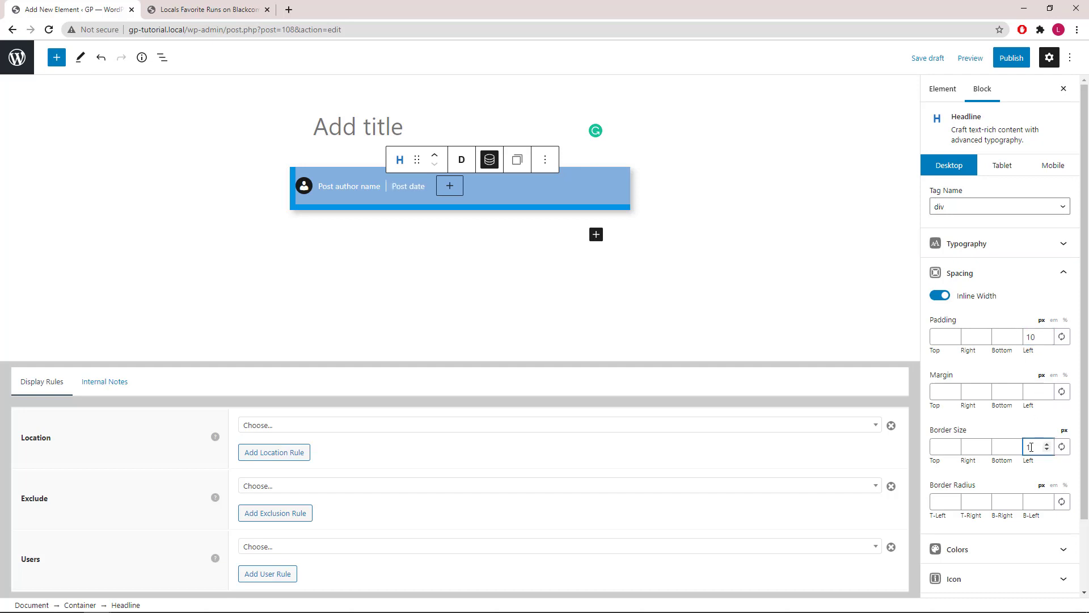
pyautogui.click(1064, 275)
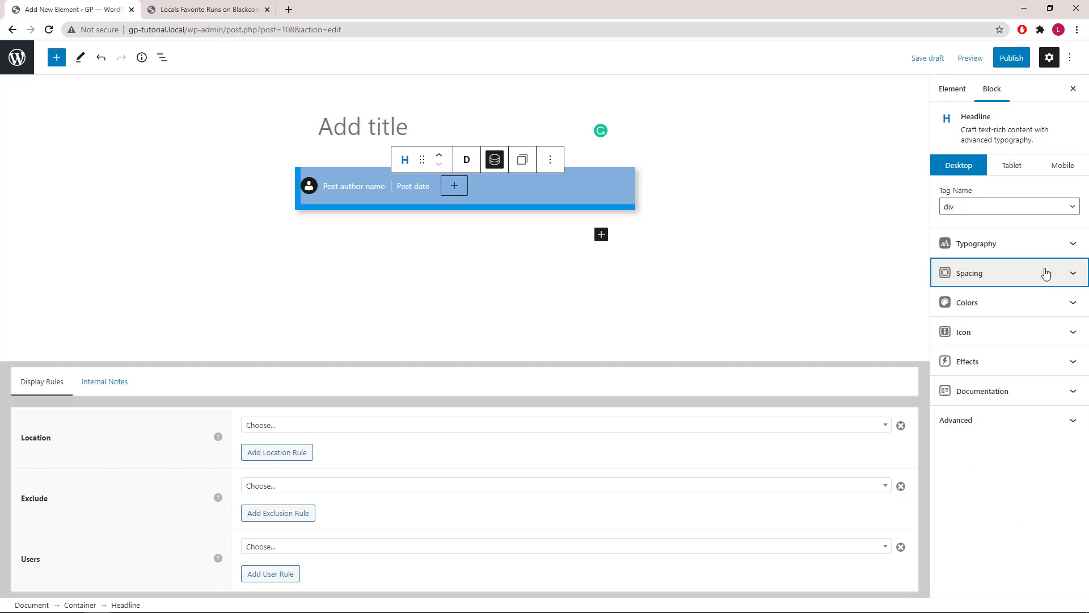
pyautogui.click(454, 189)
pyautogui.click(451, 187)
# Add a div Headline showing the comments number.
pyautogui.click(512, 282)
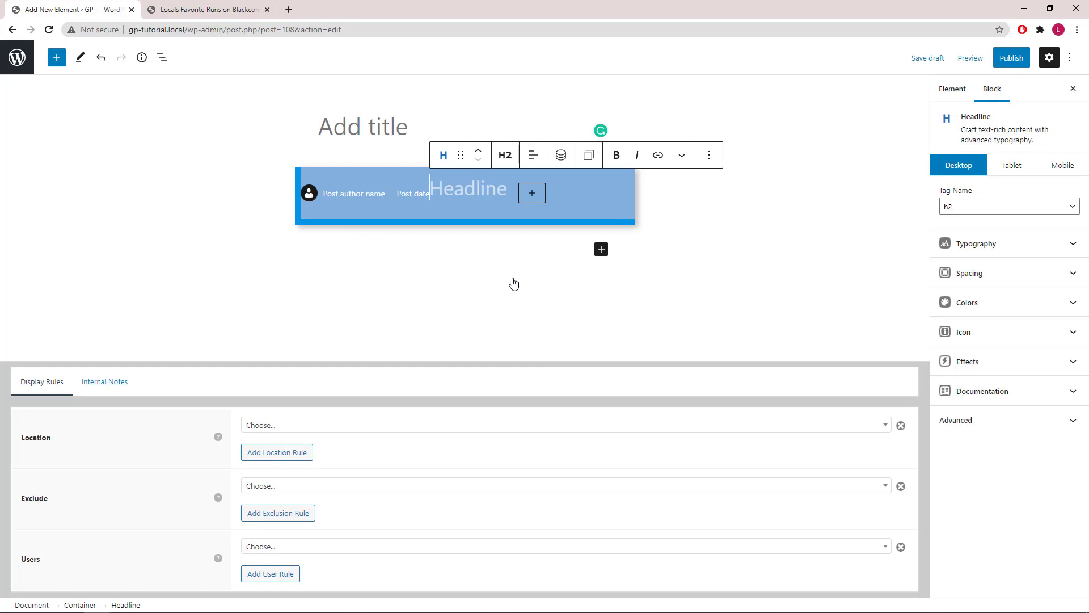
pyautogui.click(505, 155)
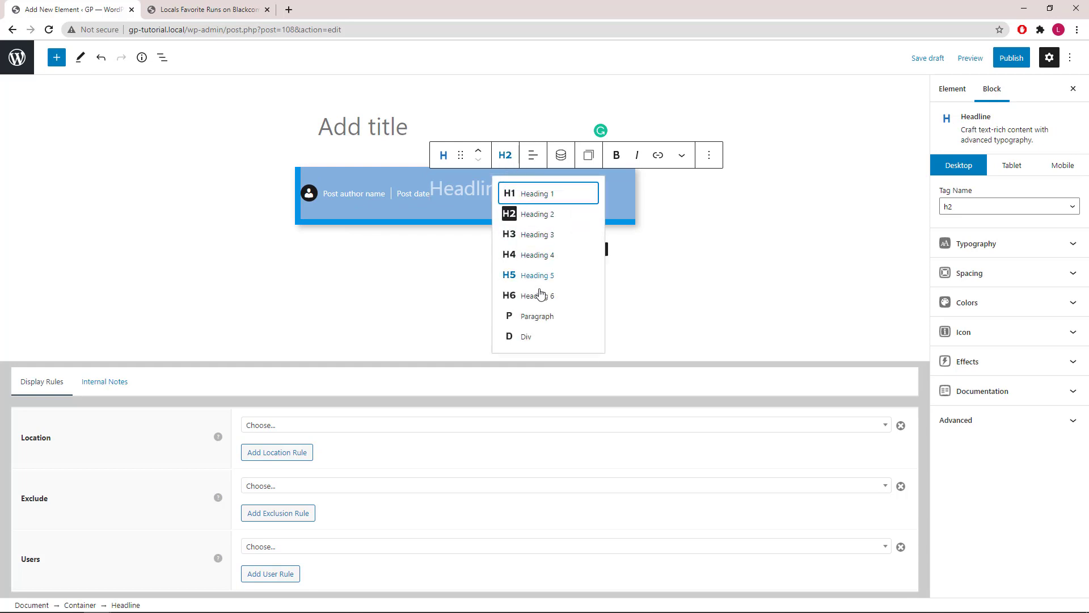
pyautogui.click(541, 339)
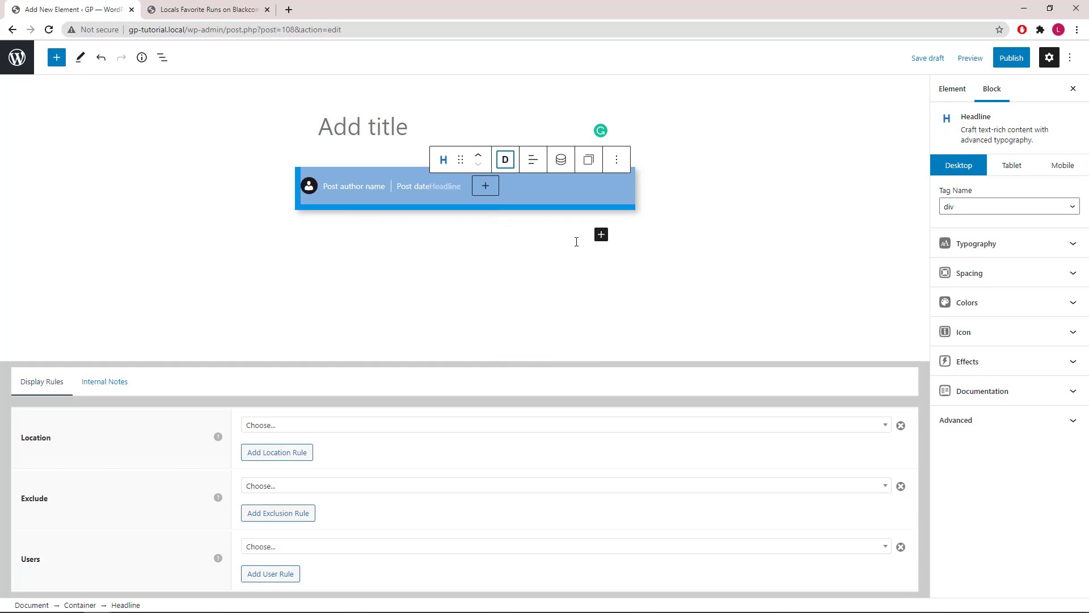
pyautogui.click(565, 164)
pyautogui.click(623, 211)
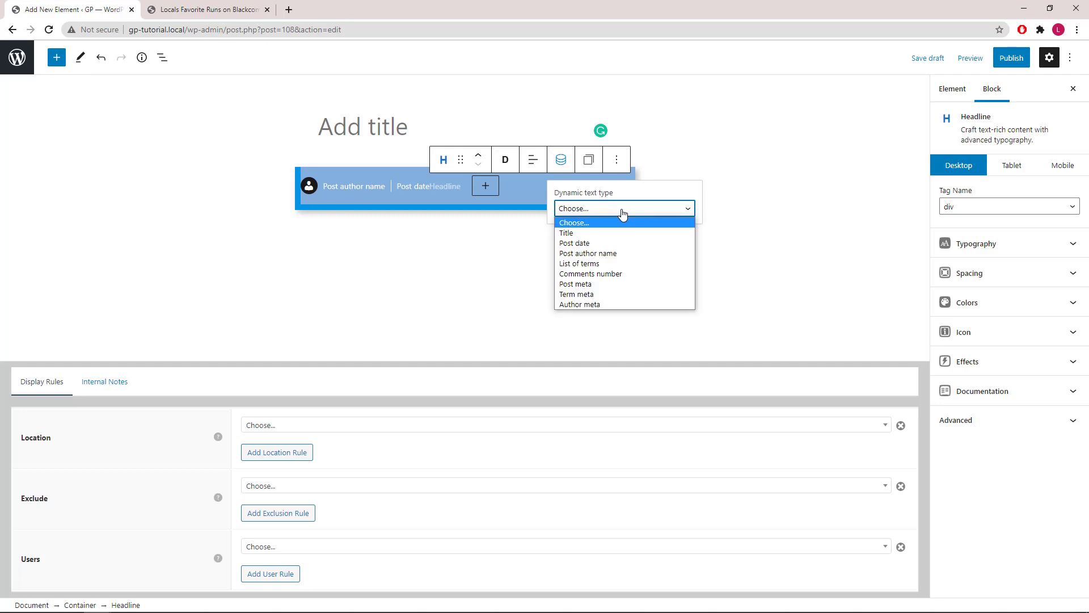
pyautogui.click(616, 274)
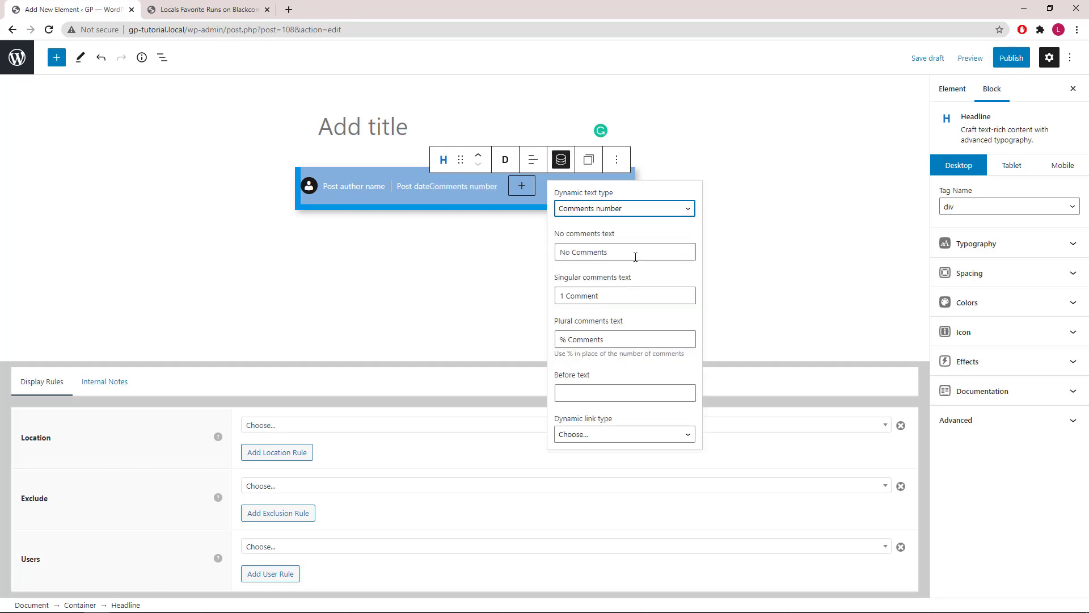
# Set the comment texts to 0, 1 and %, and link the count to the comments area.
pyautogui.moveTo(635, 256); pyautogui.dragTo(478, 256)
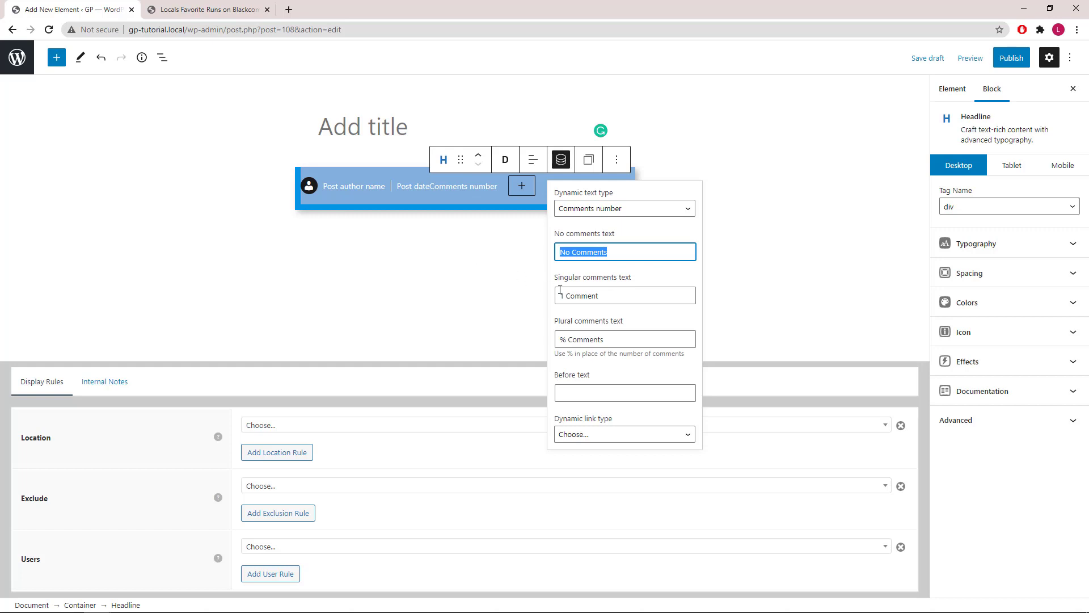
pyautogui.write('0')
pyautogui.moveTo(583, 294); pyautogui.dragTo(498, 302)
pyautogui.write('1')
pyautogui.moveTo(637, 340); pyautogui.dragTo(572, 342)
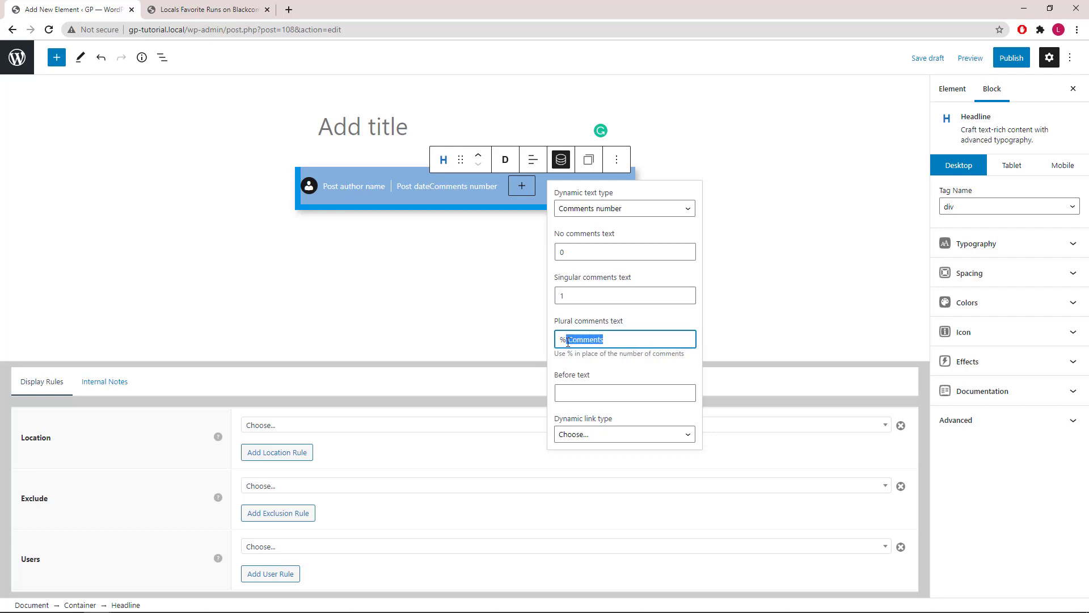
pyautogui.press('BackSpace')
pyautogui.click(608, 434)
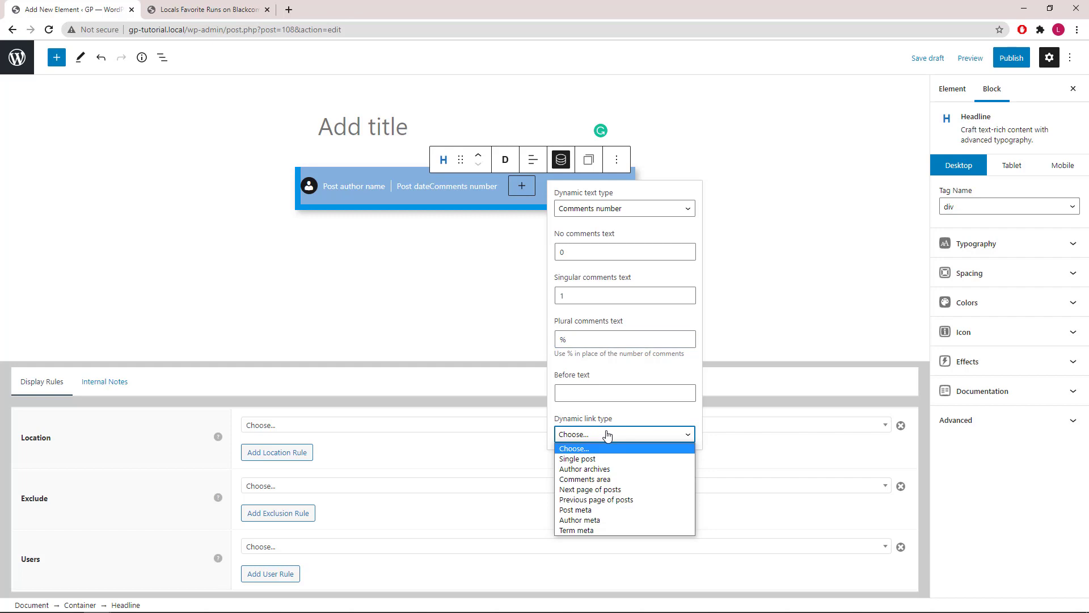
pyautogui.click(602, 481)
pyautogui.click(560, 164)
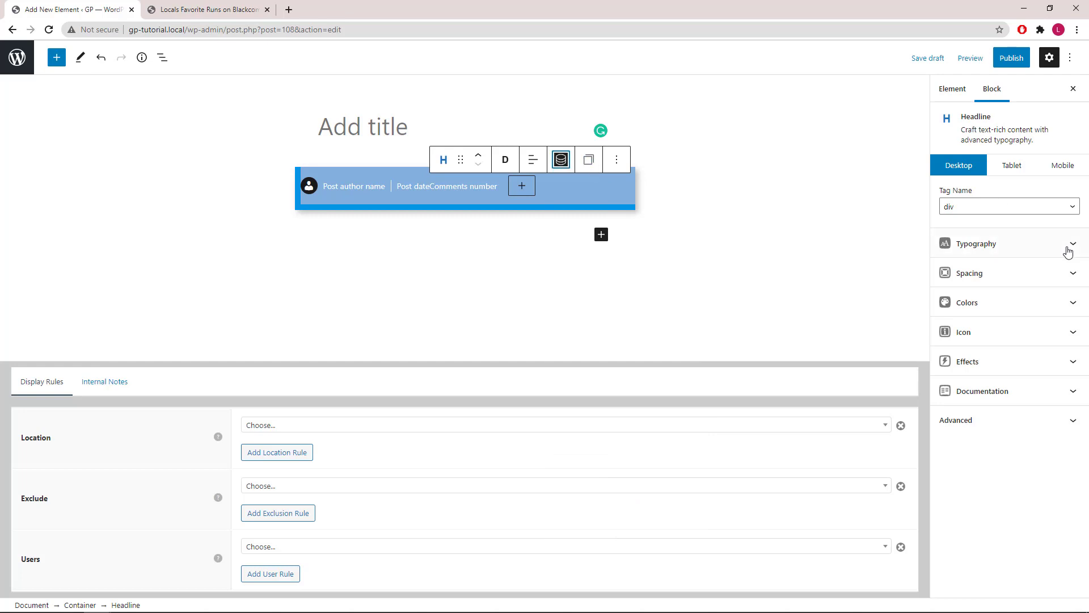
pyautogui.click(1075, 277)
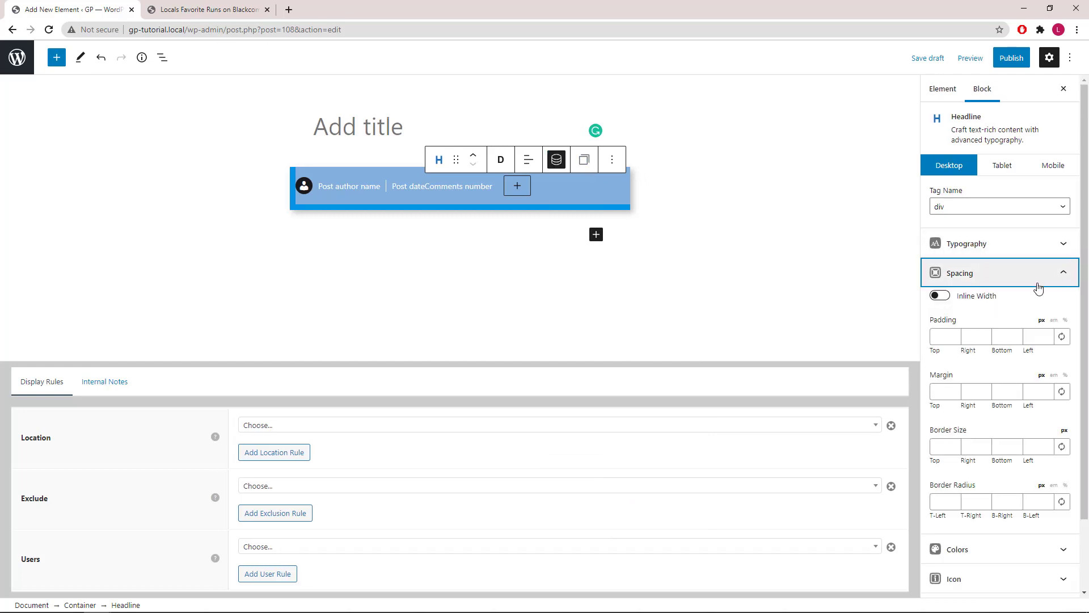
# Give the Comments number item inline width, 10px right/left padding, 10px left margin and 1px side borders.
pyautogui.click(940, 296)
pyautogui.click(984, 337)
pyautogui.write('10')
pyautogui.click(1028, 341)
pyautogui.write('10')
pyautogui.click(1031, 392)
pyautogui.write('10')
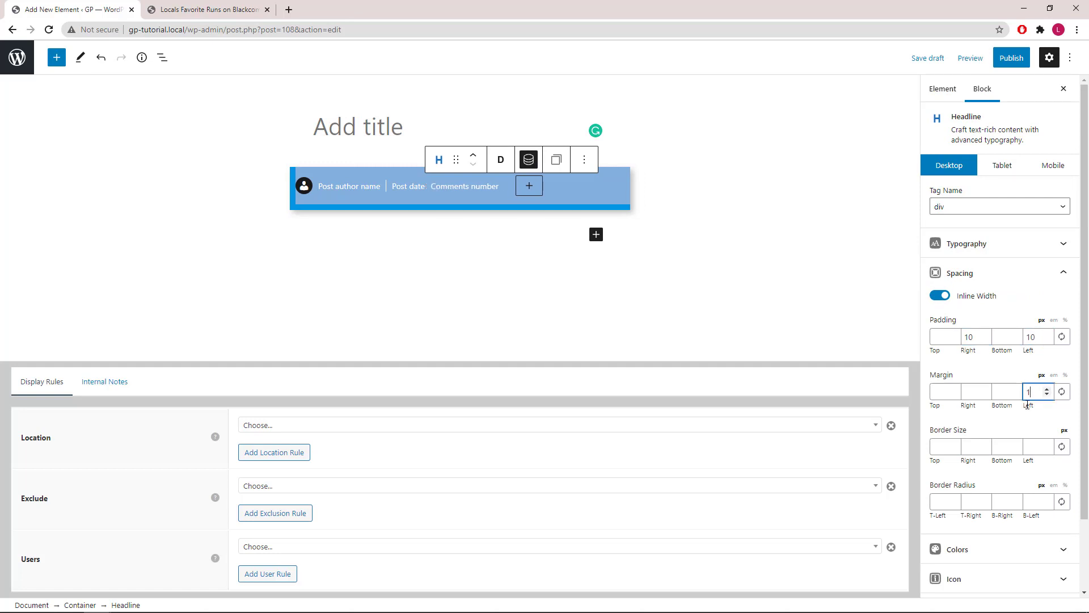
pyautogui.click(983, 447)
pyautogui.write('1')
pyautogui.click(1046, 447)
pyautogui.write('1')
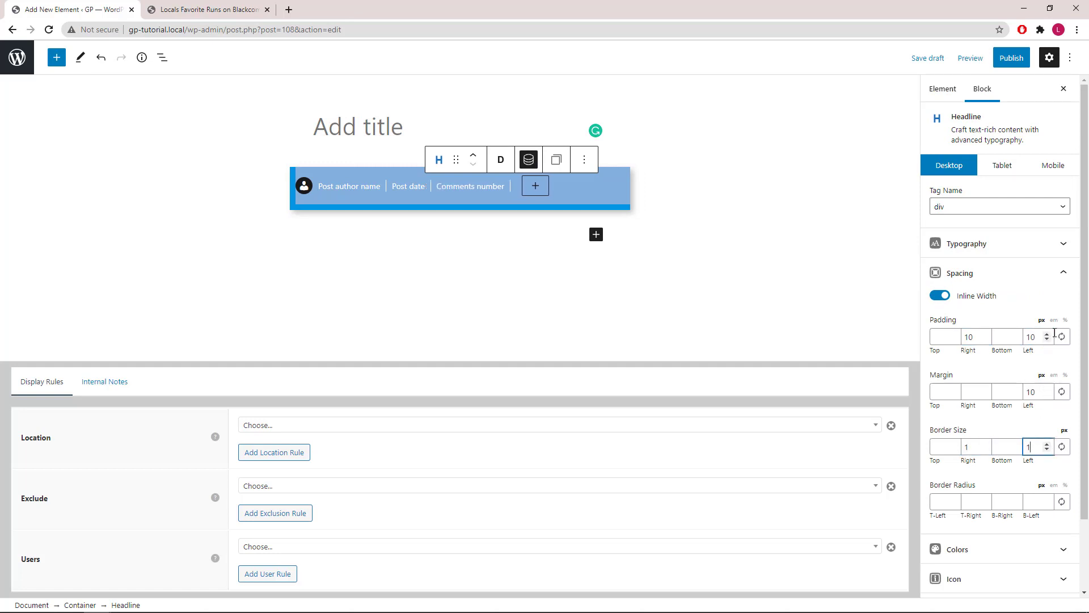
pyautogui.click(1065, 278)
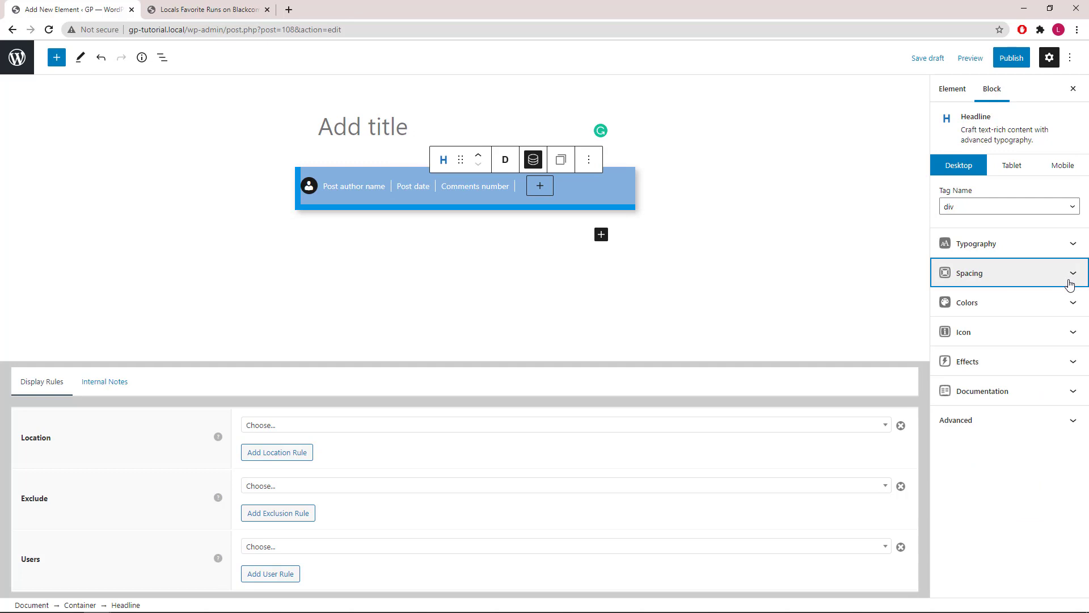
# Paste the speech-bubble SVG code into the Comments number's Icon SVG HTML field.
pyautogui.click(1071, 335)
pyautogui.click(1010, 371)
pyautogui.rightClick(1010, 372)
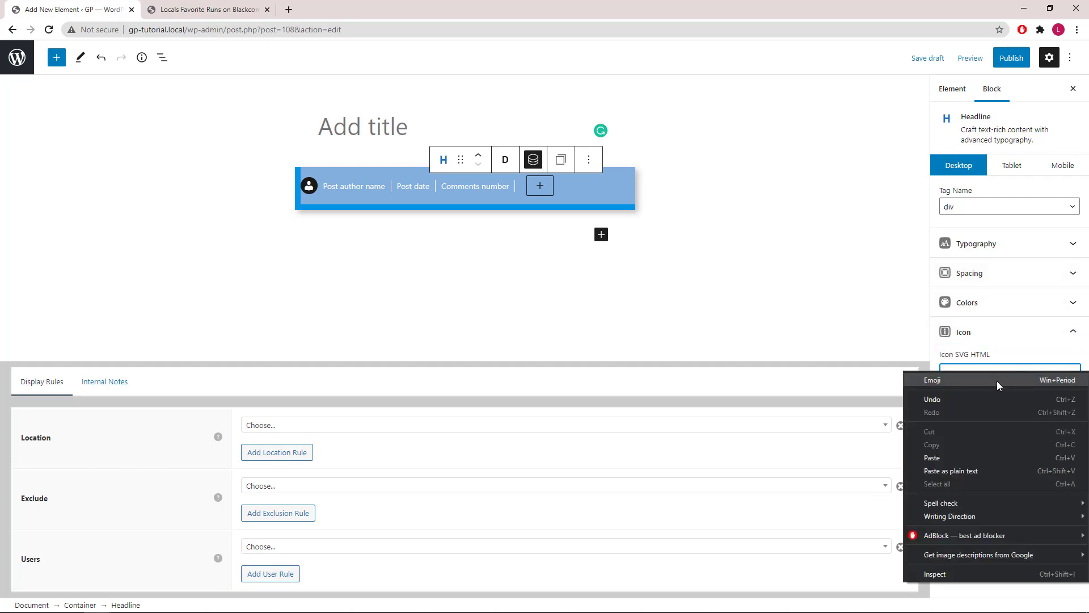
pyautogui.click(965, 455)
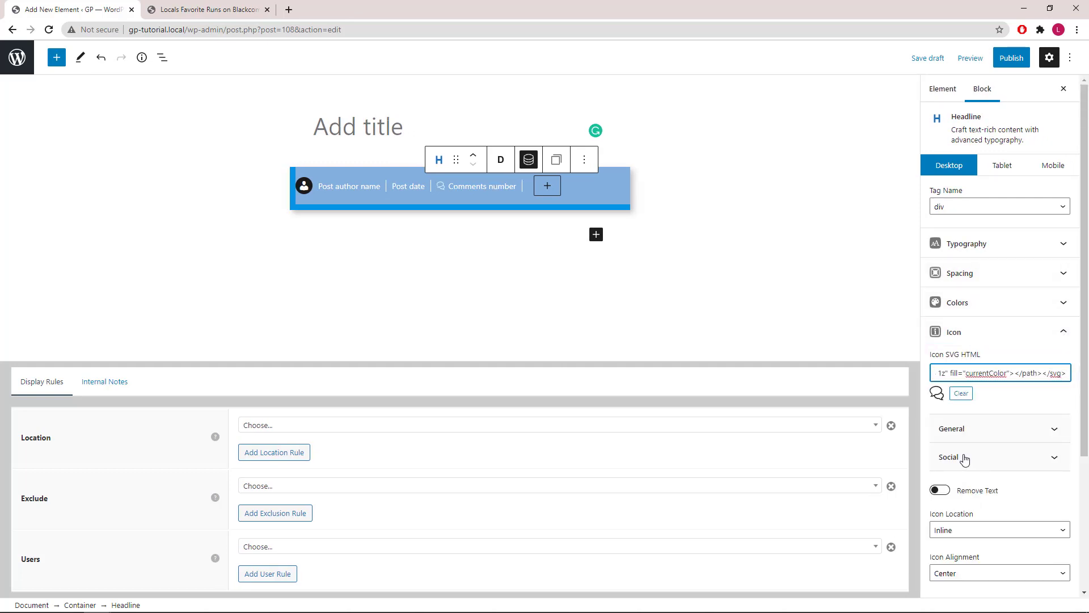
pyautogui.click(1064, 333)
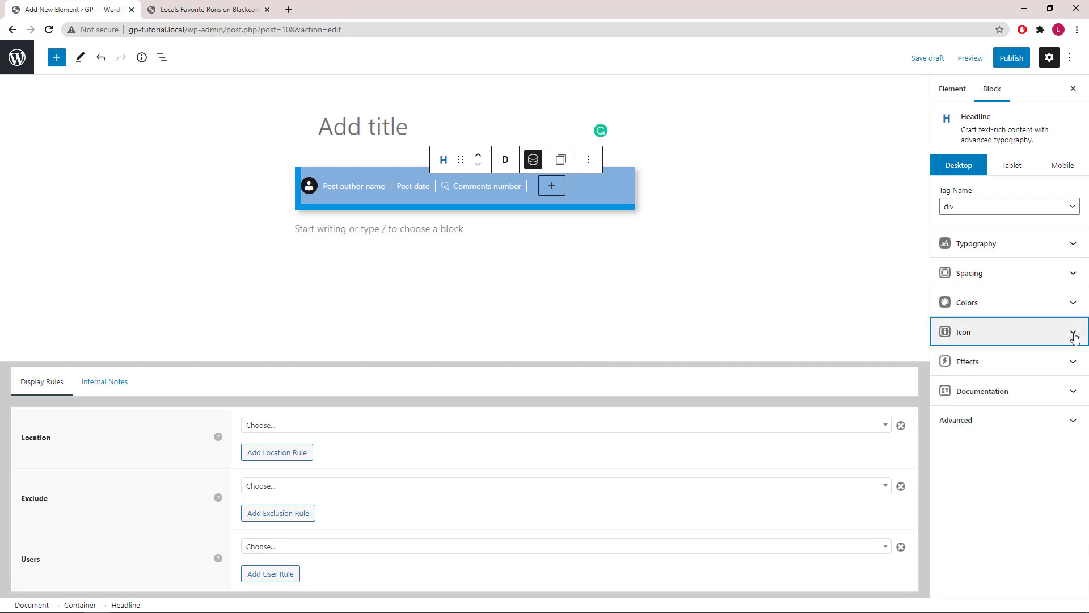
# Insert a Button block into the meta bar after the Comments number, using the 'bu' search.
pyautogui.click(552, 191)
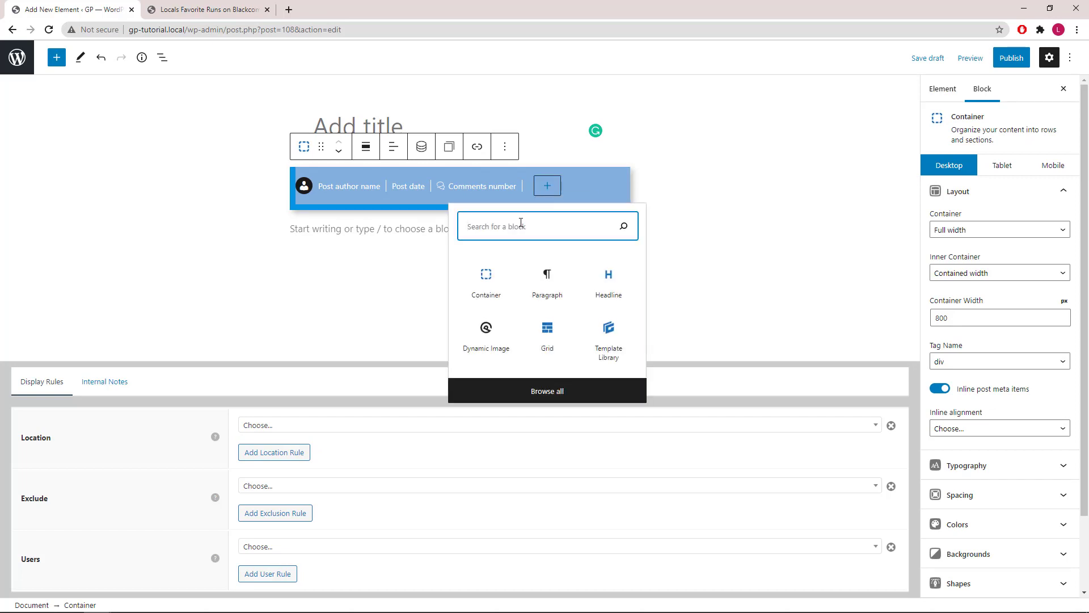
pyautogui.write('bu')
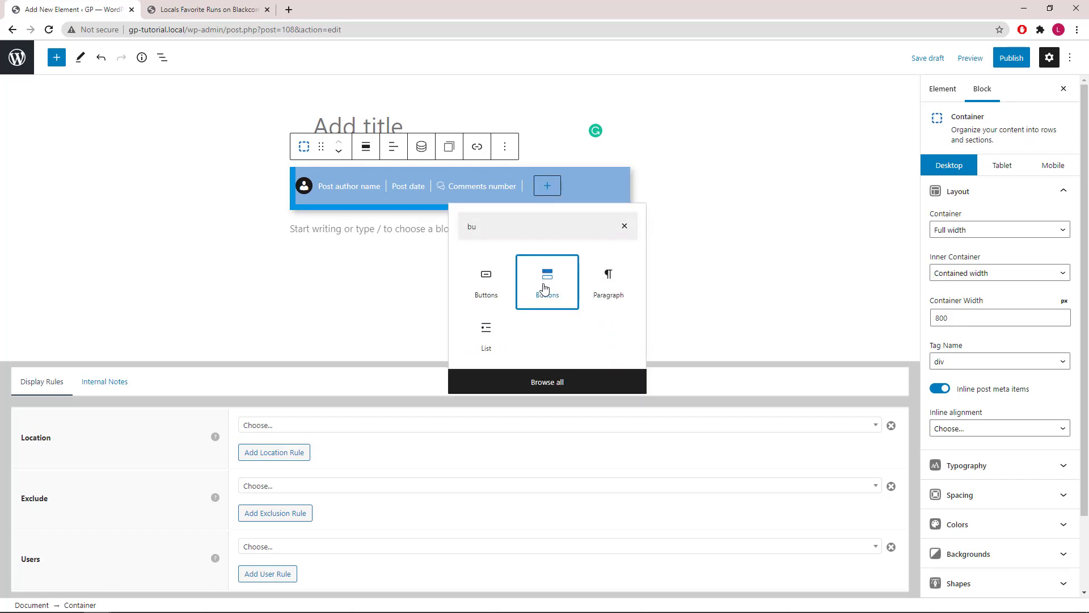
pyautogui.click(554, 278)
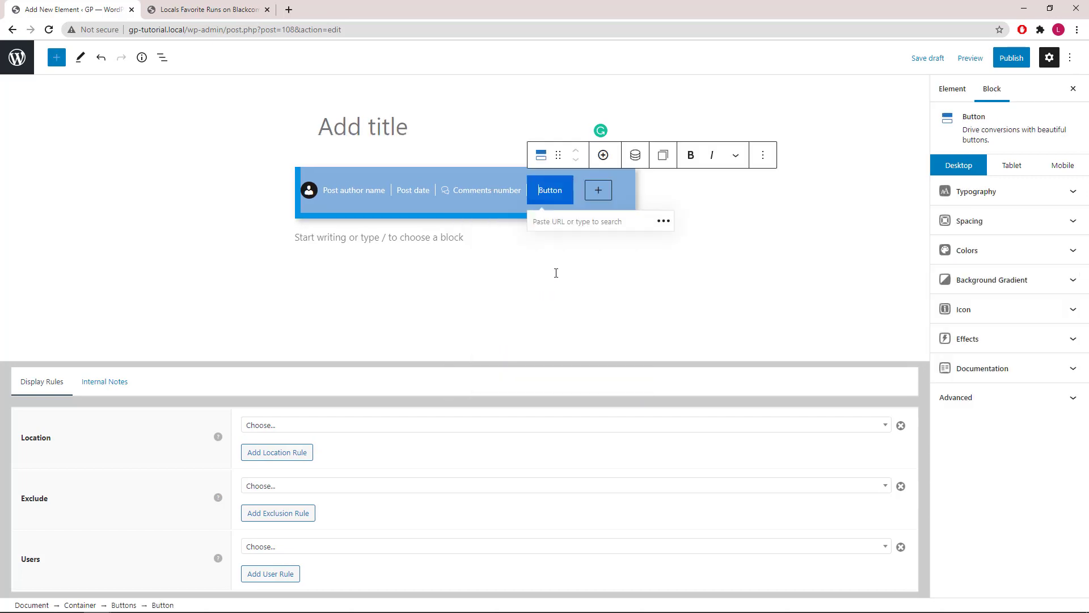
# Set the button's dynamic content to List of terms, taxonomy category, linked to Term archives.
pyautogui.click(634, 157)
pyautogui.click(681, 210)
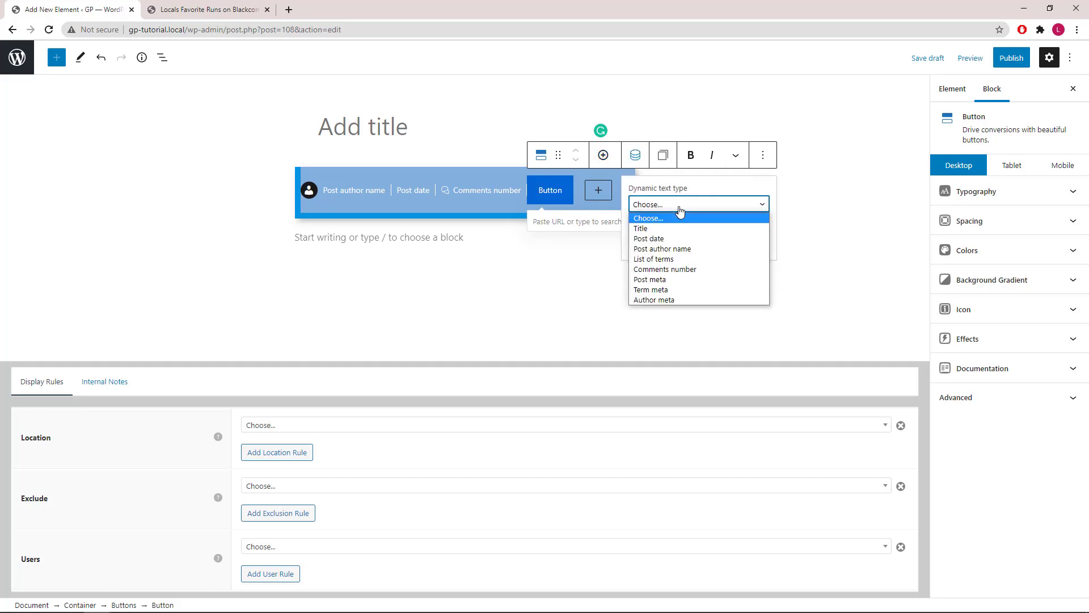
pyautogui.click(664, 259)
pyautogui.click(676, 252)
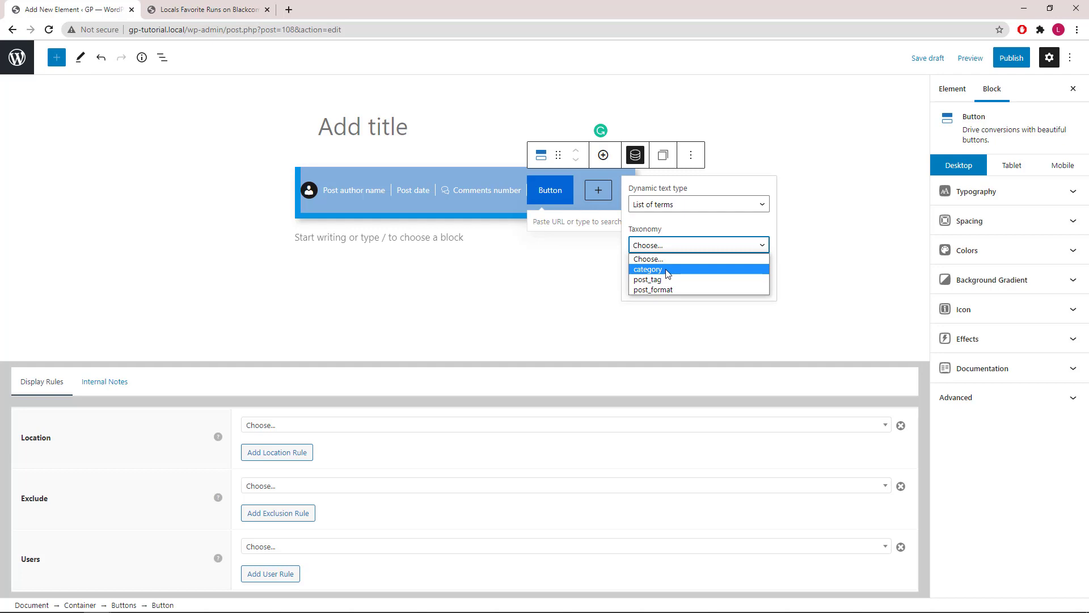
pyautogui.click(667, 270)
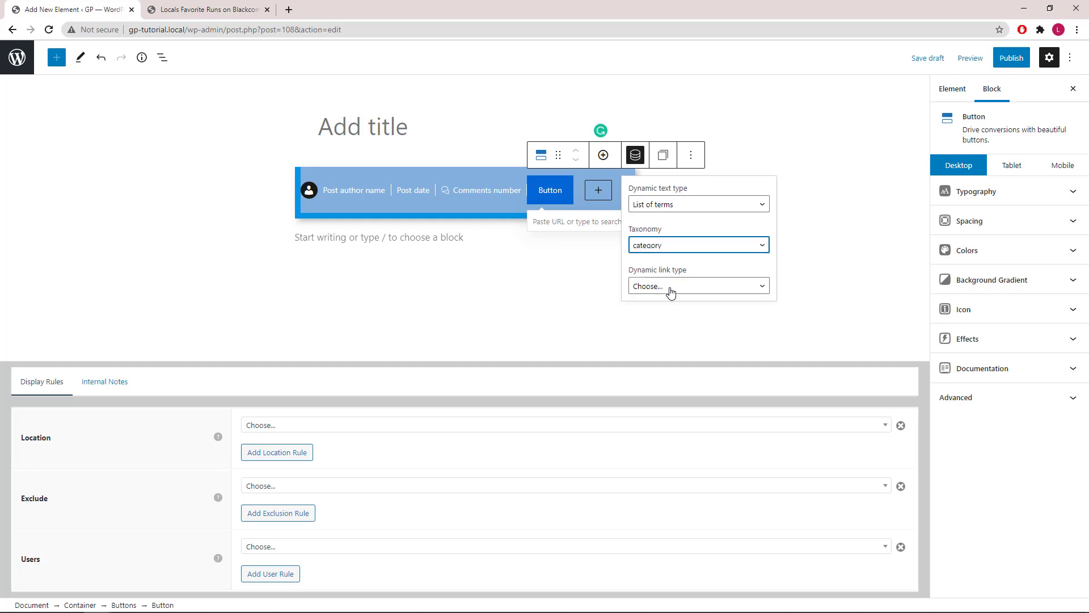
pyautogui.click(670, 292)
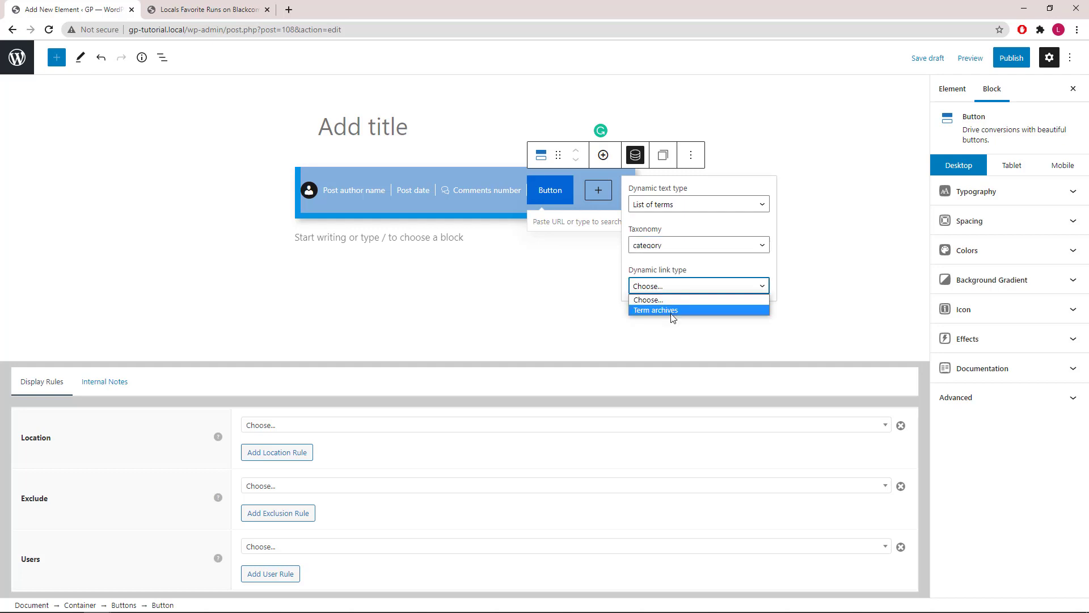
pyautogui.click(674, 312)
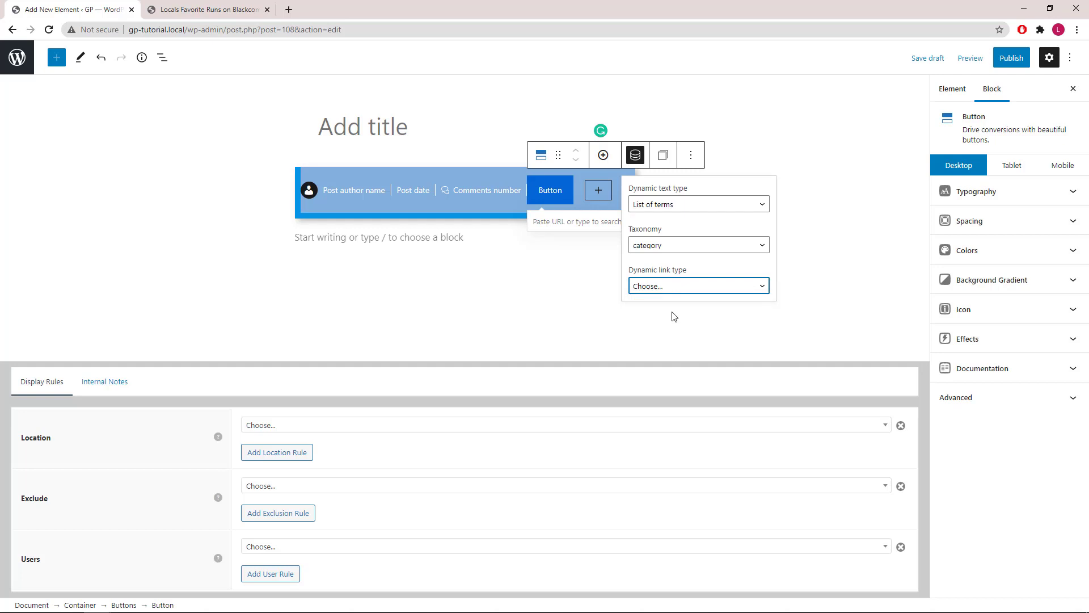
pyautogui.click(636, 161)
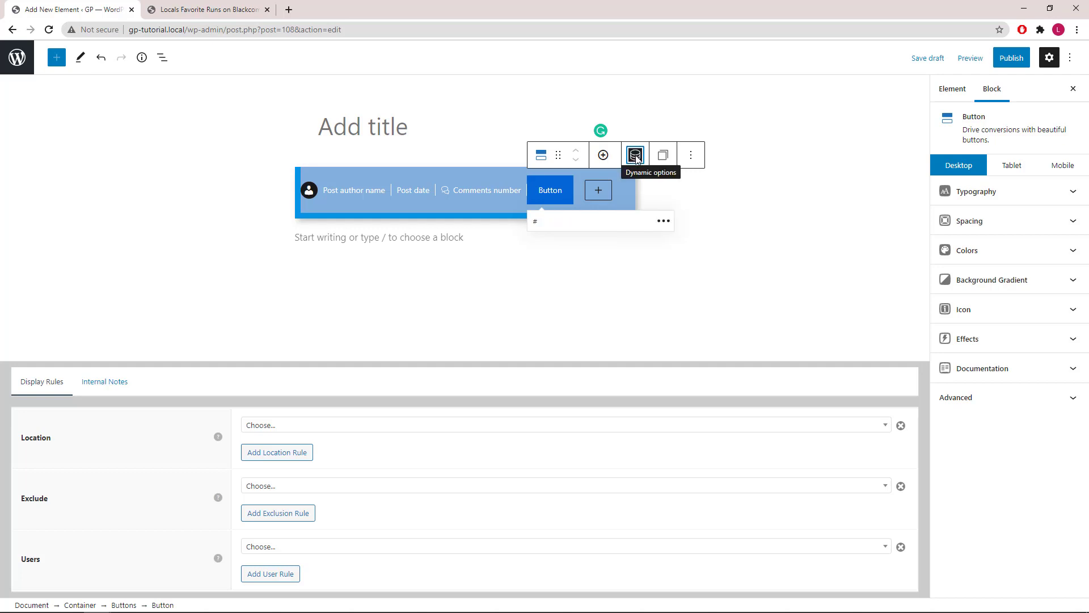
# Give the category button 2/7/2/7 padding, a 10px left margin and a 1px border.
pyautogui.click(1074, 226)
pyautogui.doubleClick(943, 261)
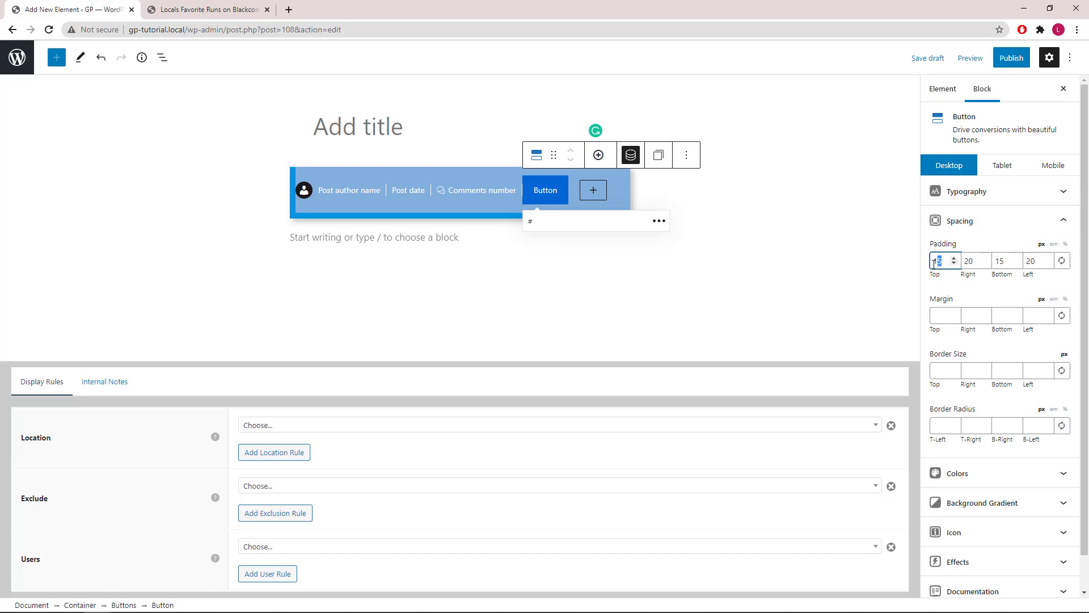
pyautogui.write('2')
pyautogui.doubleClick(973, 261)
pyautogui.write('7')
pyautogui.doubleClick(1003, 262)
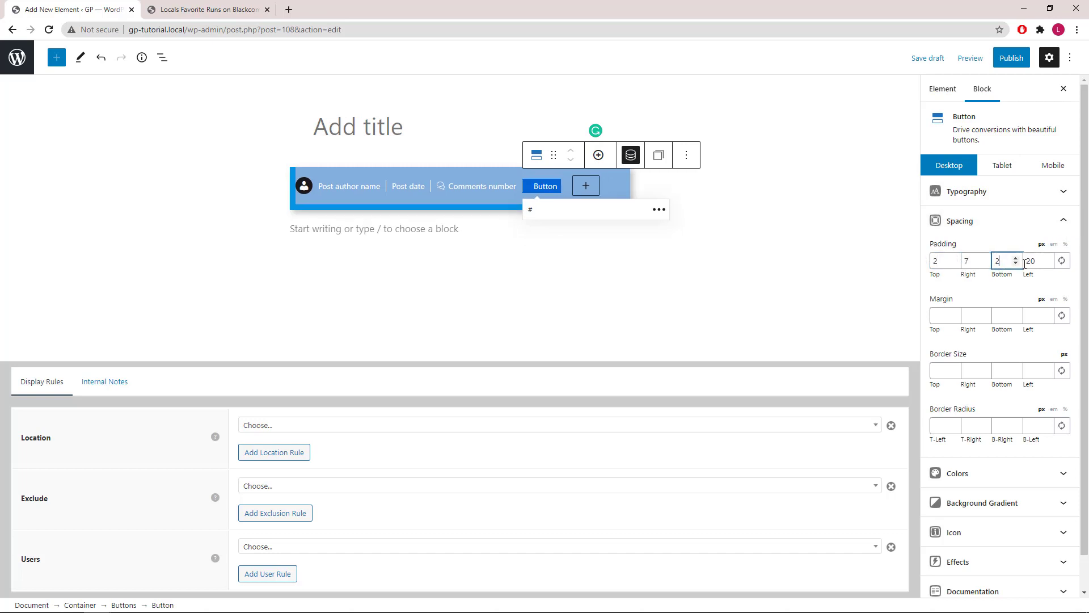
pyautogui.write('2')
pyautogui.doubleClick(1033, 262)
pyautogui.write('7')
pyautogui.click(1030, 316)
pyautogui.write('10')
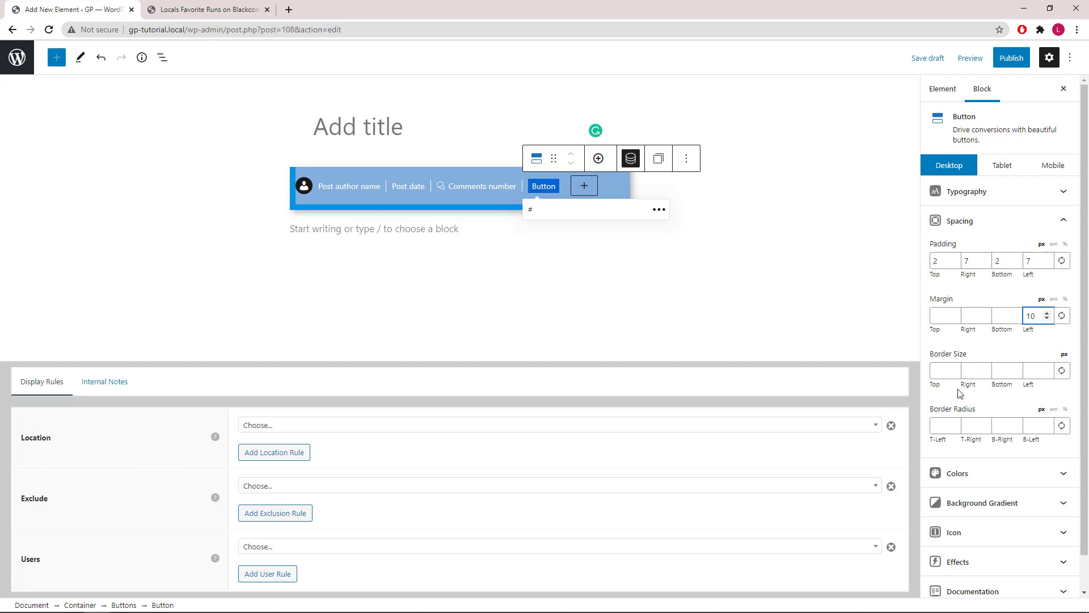
pyautogui.click(1047, 368)
pyautogui.click(1064, 223)
# Clear the category button's background colour so it has no fill.
pyautogui.click(1073, 251)
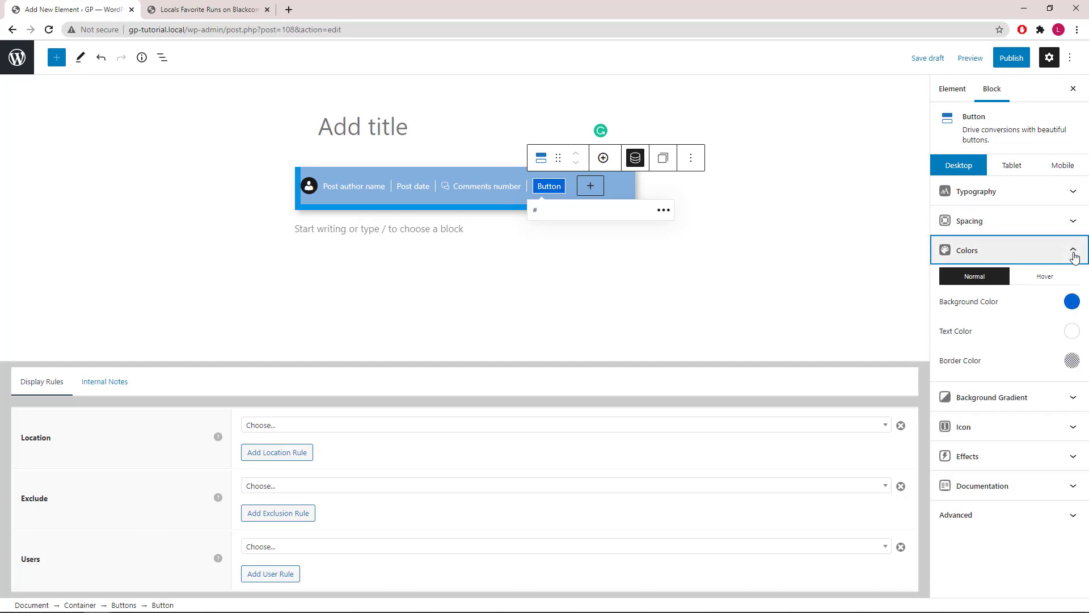
pyautogui.click(1072, 302)
pyautogui.click(962, 506)
pyautogui.click(1073, 307)
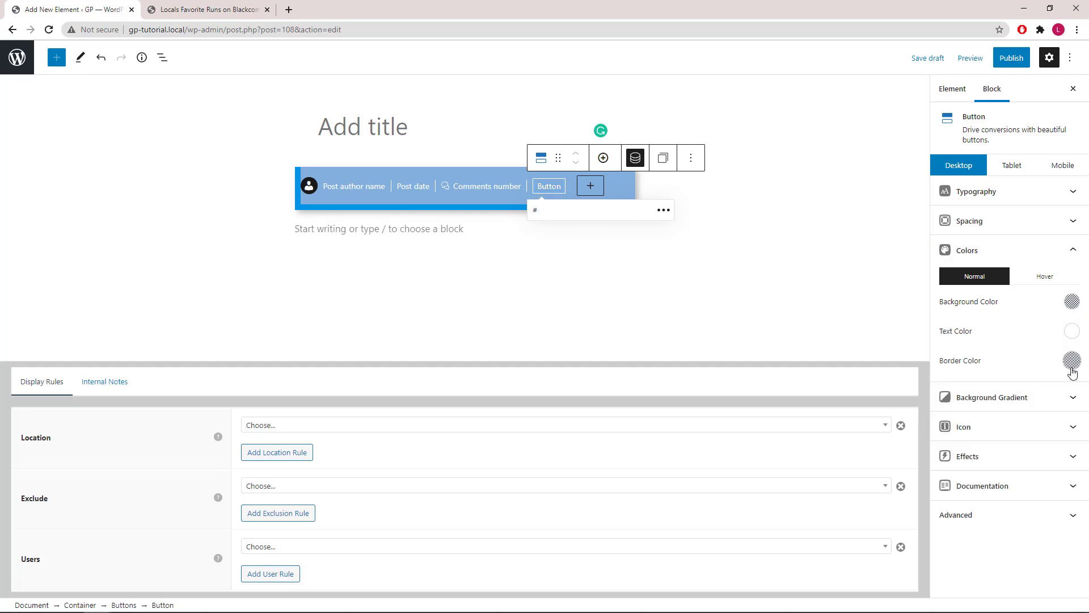
pyautogui.click(1076, 255)
pyautogui.click(1076, 255)
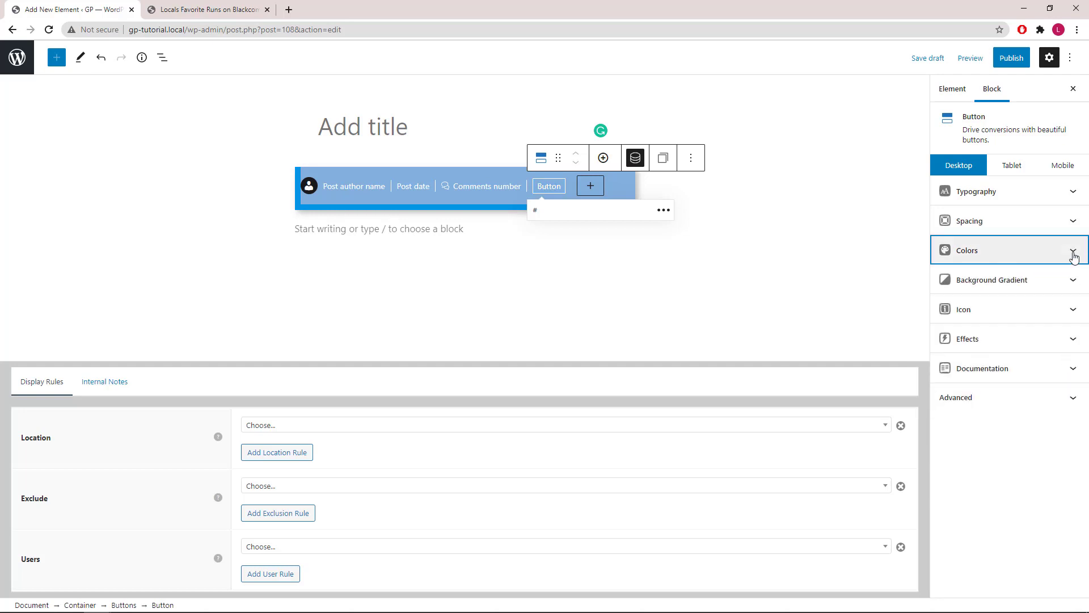
pyautogui.click(163, 63)
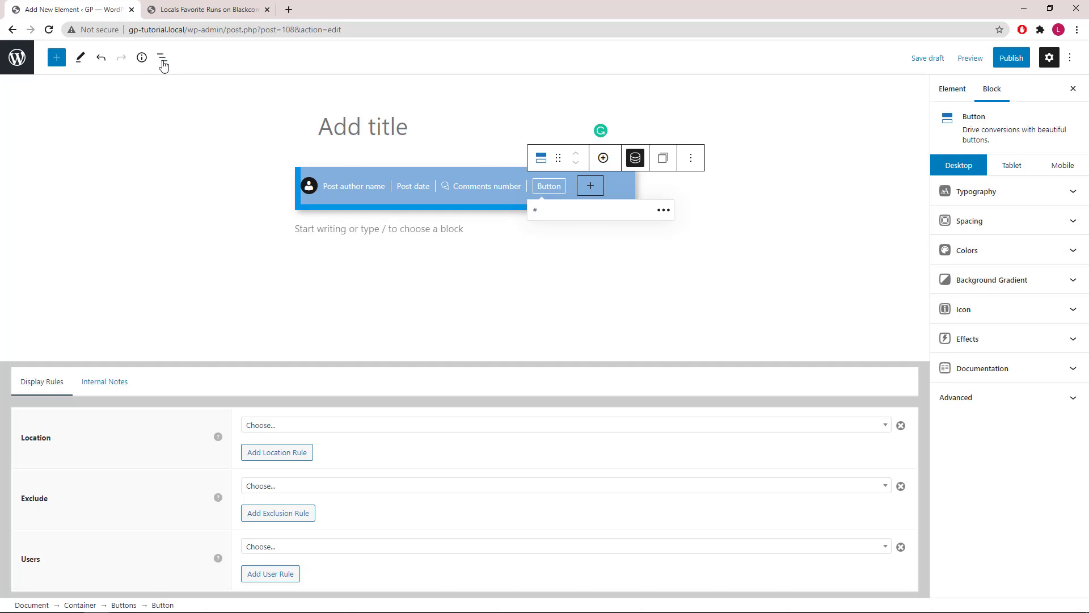
# Set the meta bar Container's inline alignment to Center after trying right and space-between.
pyautogui.click(192, 109)
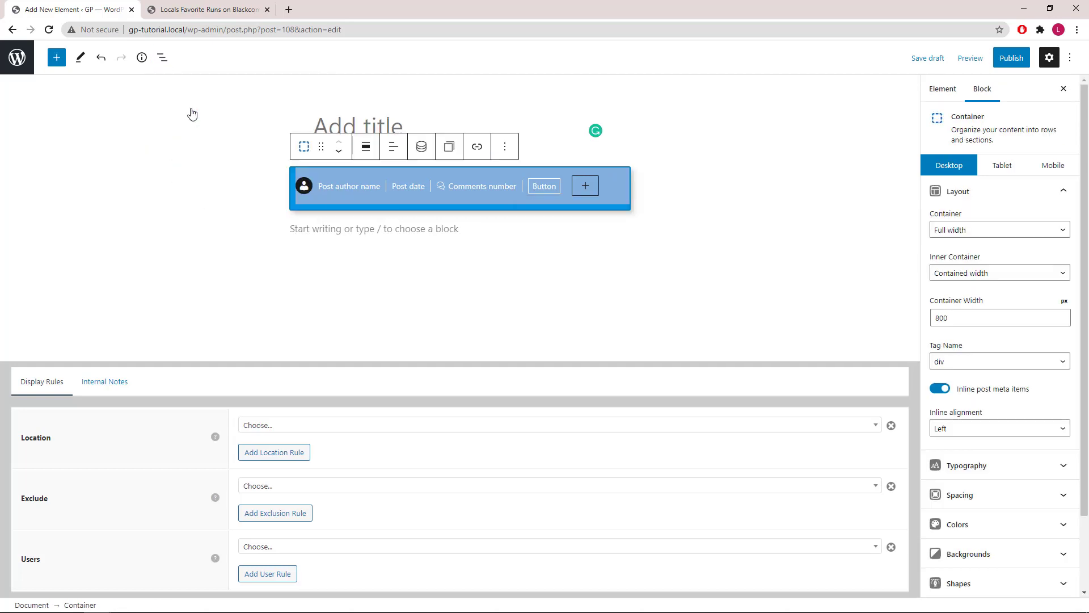
pyautogui.click(999, 431)
pyautogui.click(974, 461)
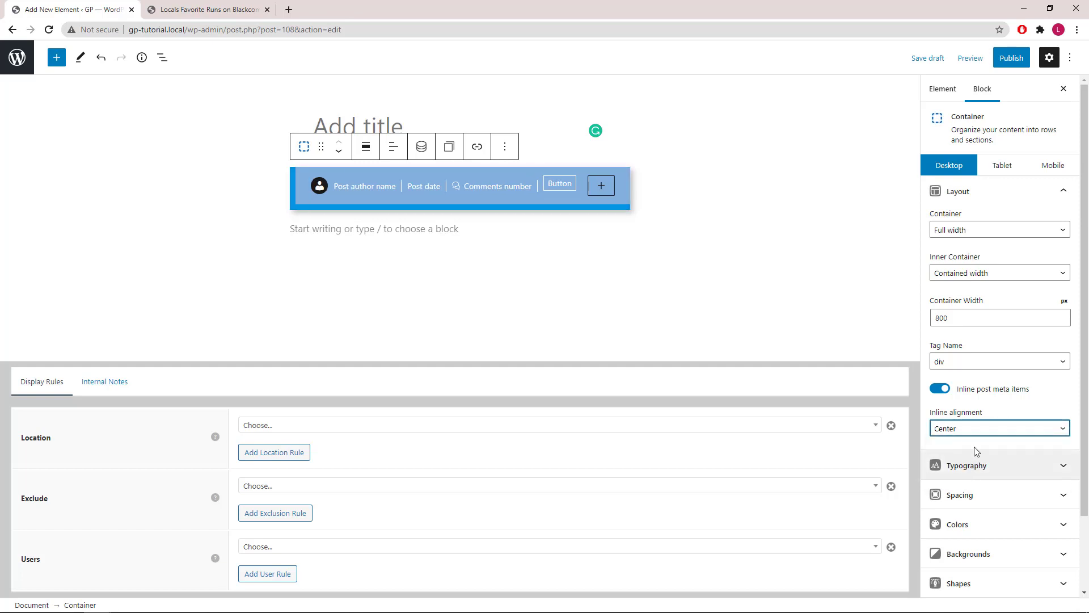
pyautogui.click(981, 431)
pyautogui.click(982, 472)
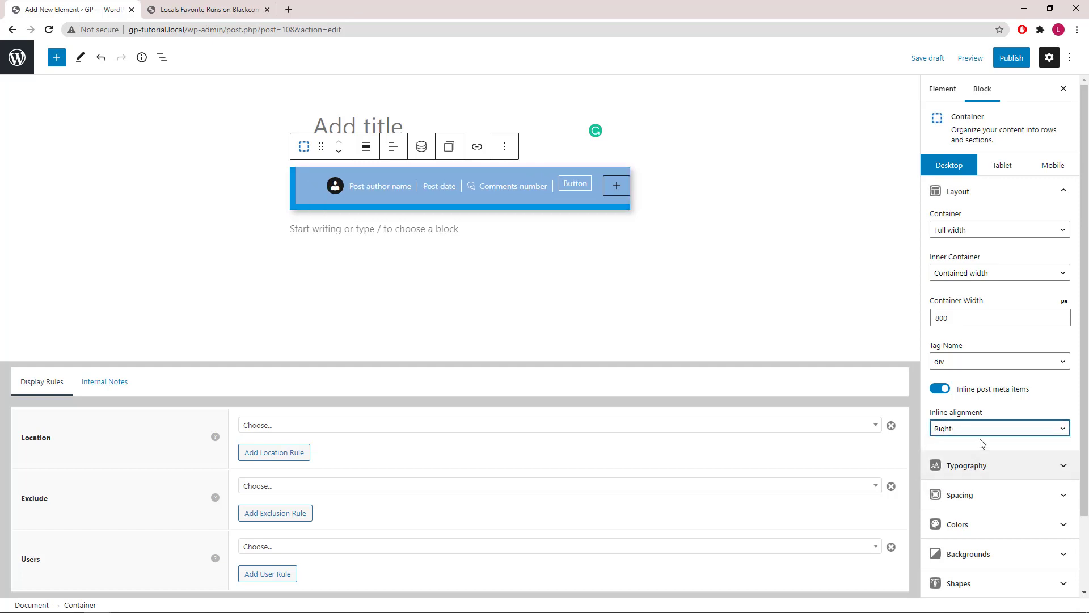
pyautogui.click(981, 431)
pyautogui.click(981, 483)
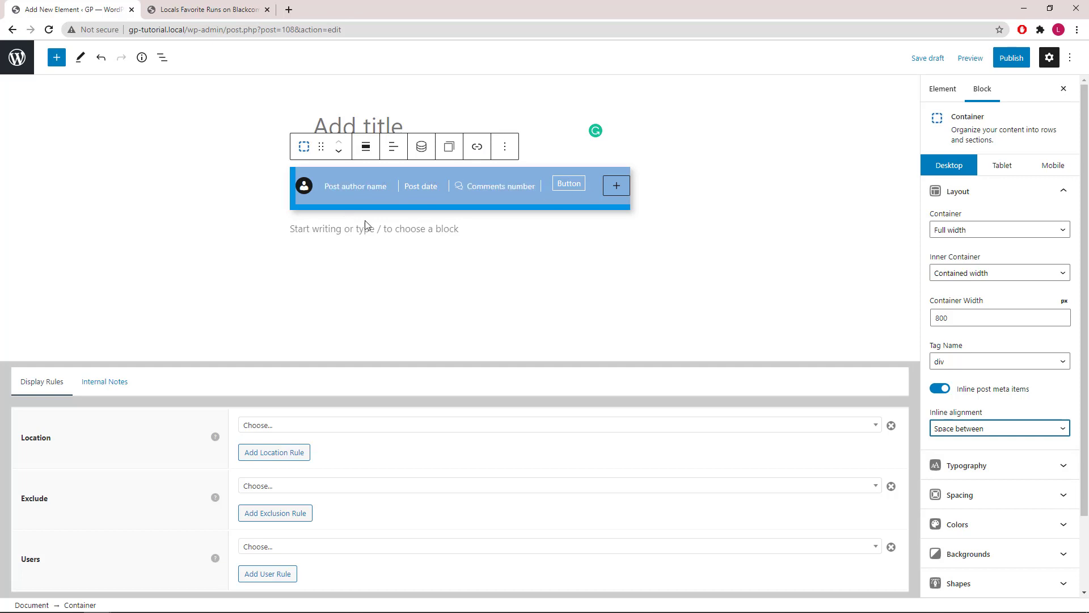
pyautogui.click(1024, 430)
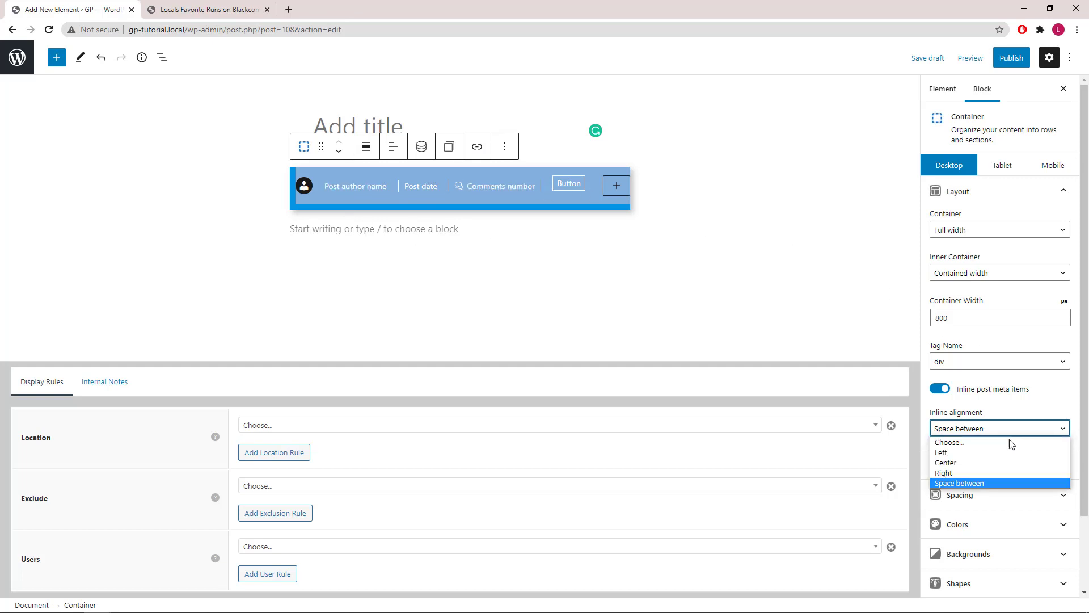
pyautogui.click(1002, 463)
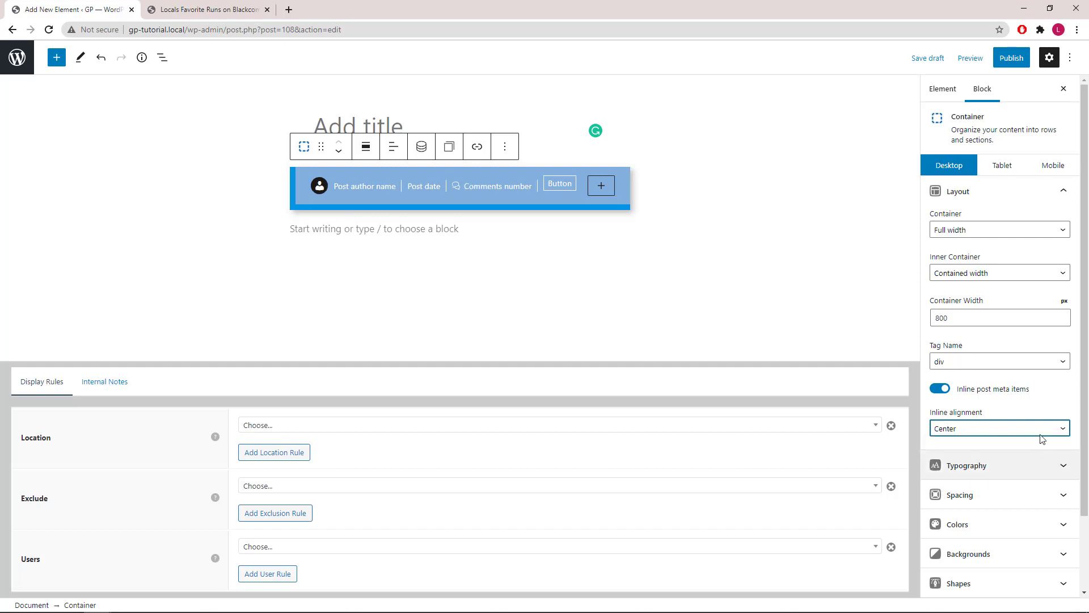
pyautogui.click(1069, 196)
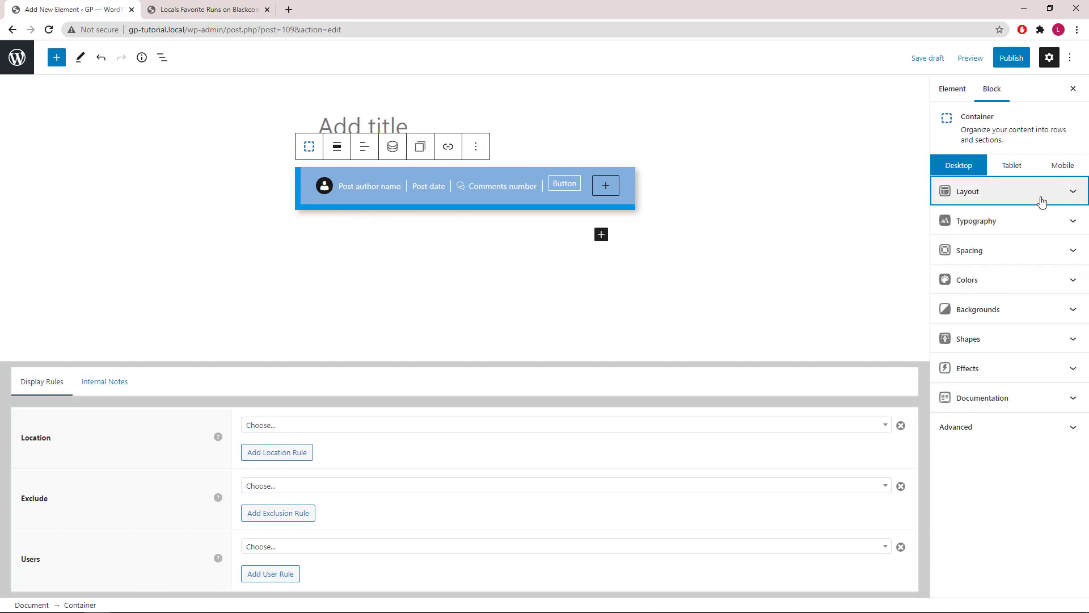
pyautogui.click(614, 427)
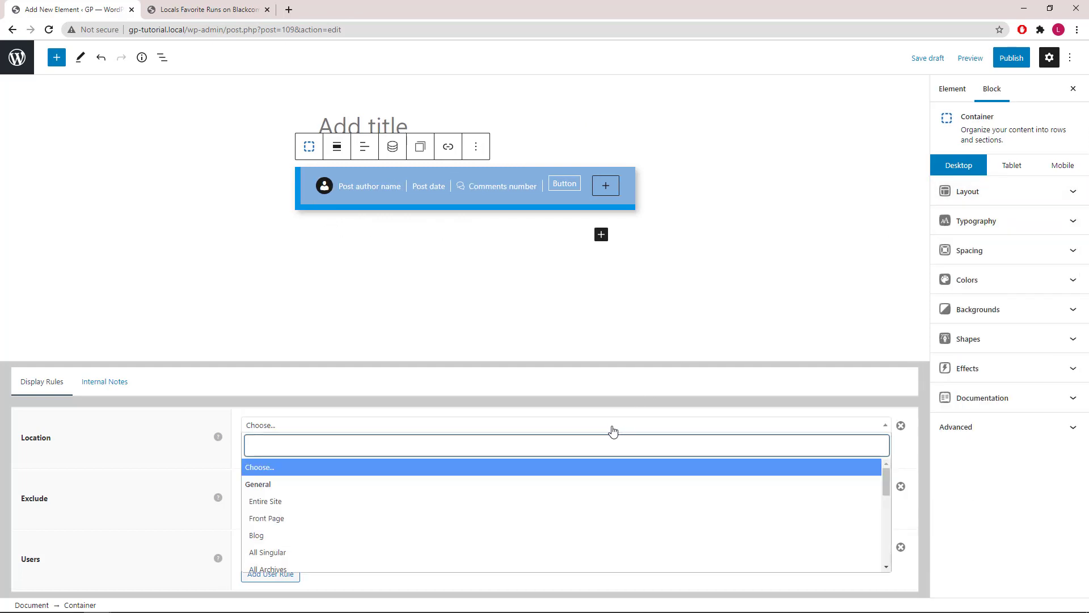
# Set the element's Location to Post: All Posts, publish it, and switch to the post's tab.
pyautogui.write('p')
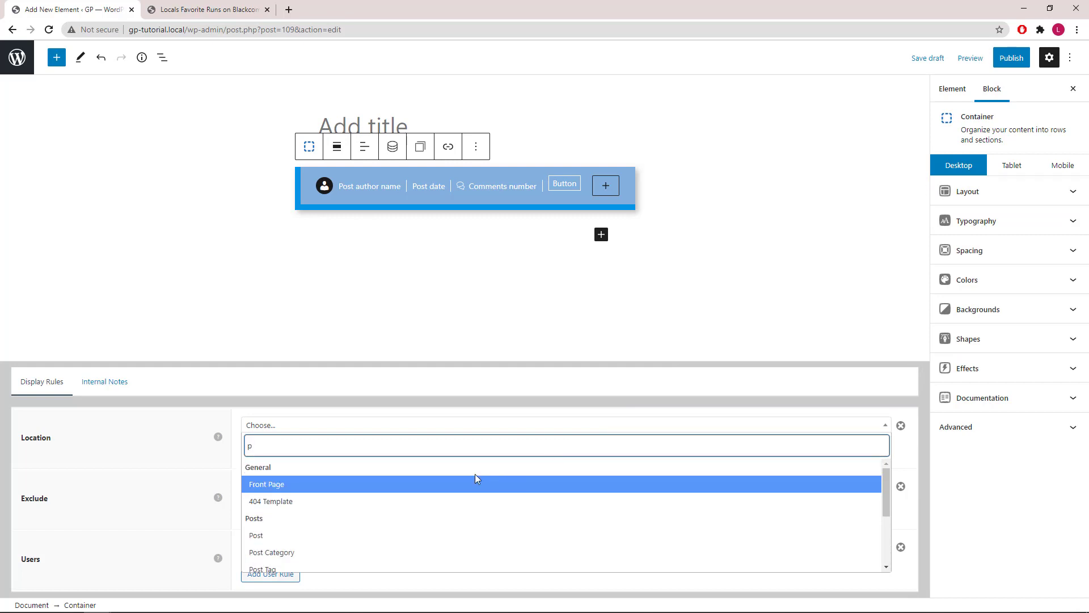
pyautogui.click(339, 536)
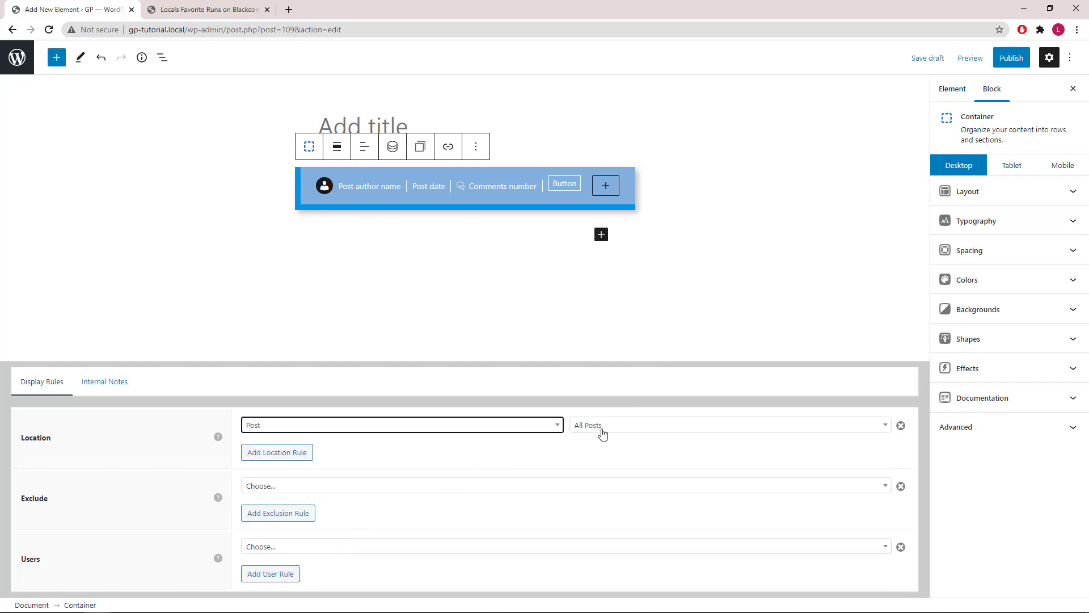
pyautogui.click(1012, 59)
pyautogui.click(984, 61)
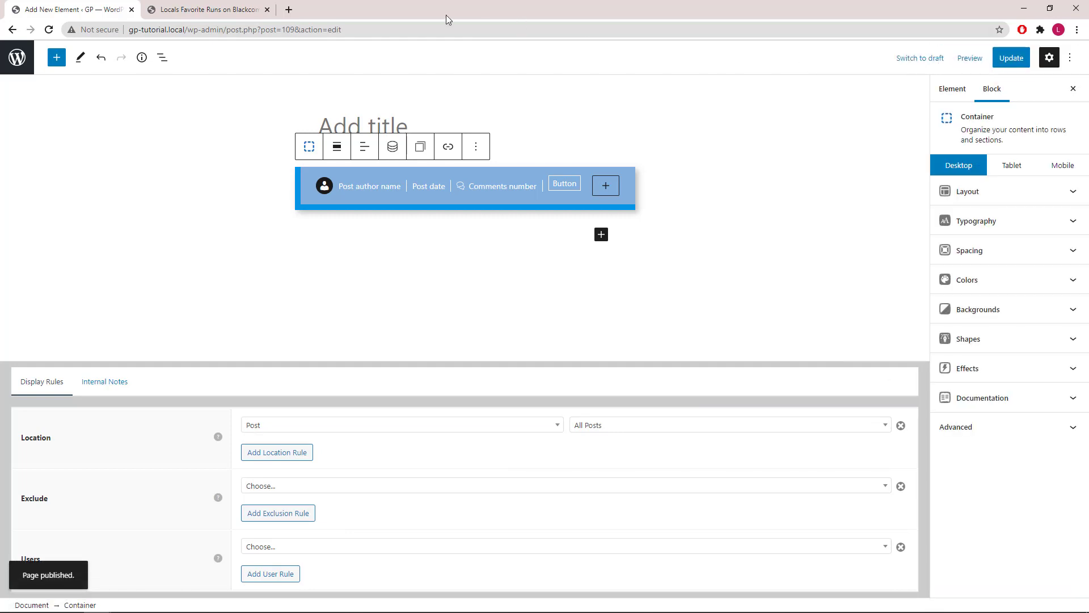
pyautogui.click(227, 12)
# Reload the Blackcomb Mountain post to check the new blue meta bar, then return to the element editor.
pyautogui.rightClick(351, 209)
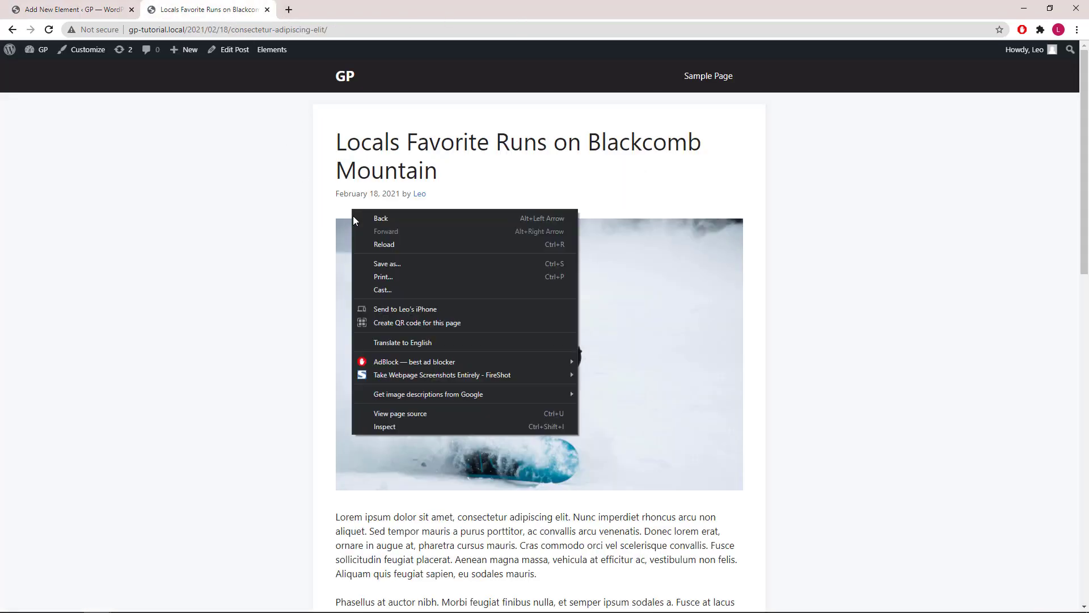
pyautogui.click(390, 246)
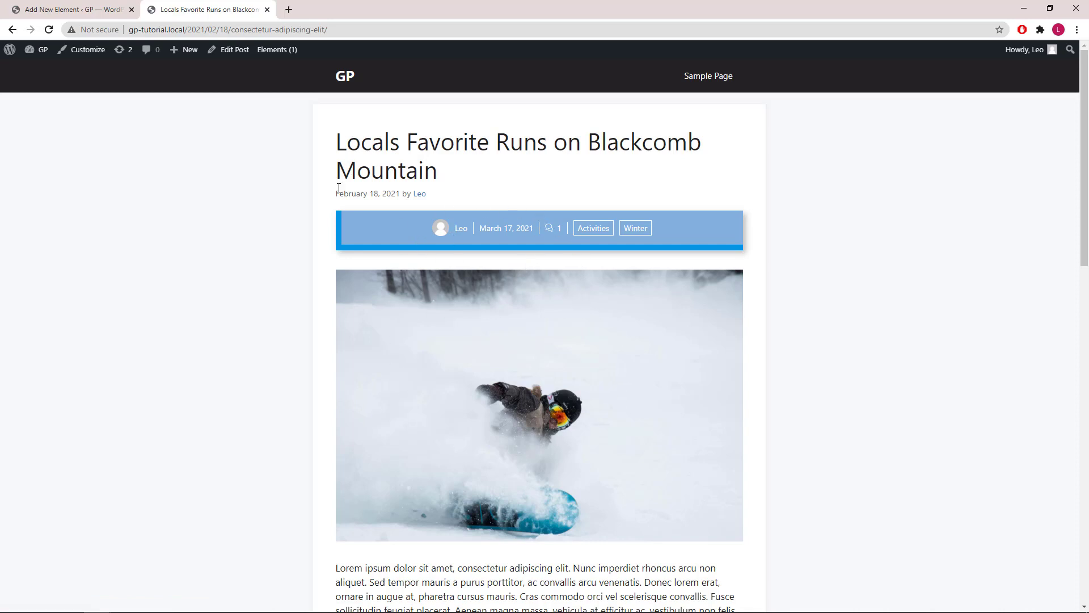
pyautogui.click(75, 12)
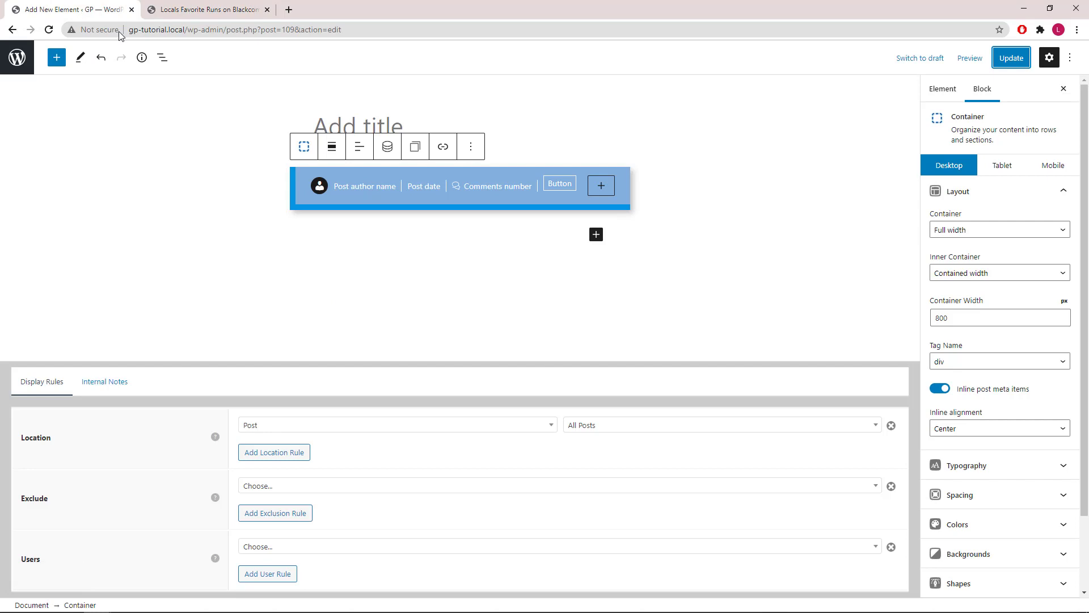
# Clear the meta bar Container's bottom border size of 10 and bottom margin of 20.
pyautogui.click(1060, 193)
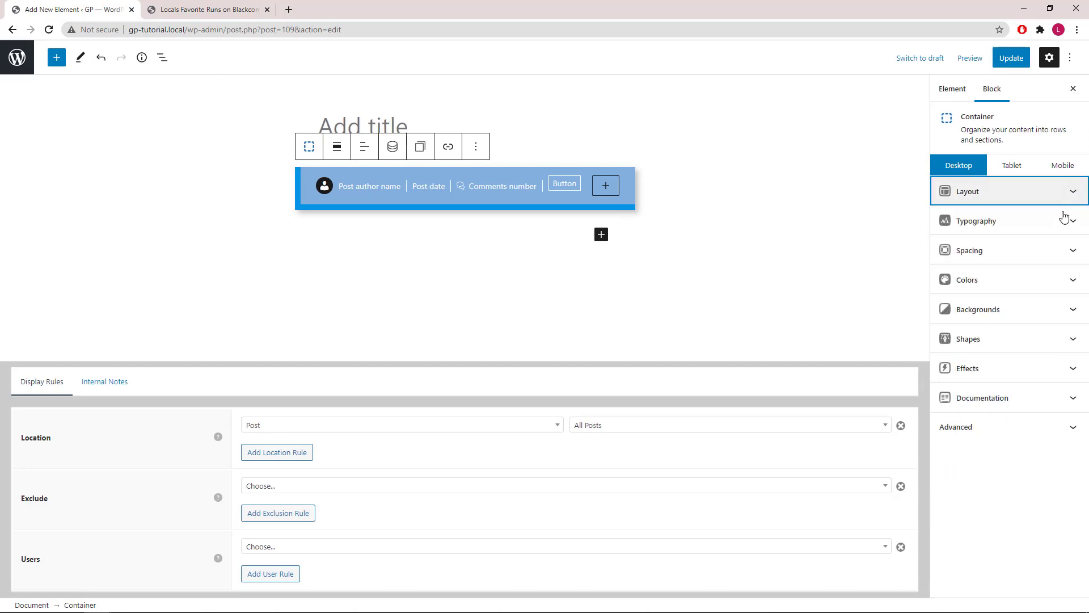
pyautogui.click(1070, 250)
pyautogui.moveTo(1010, 418); pyautogui.dragTo(982, 418)
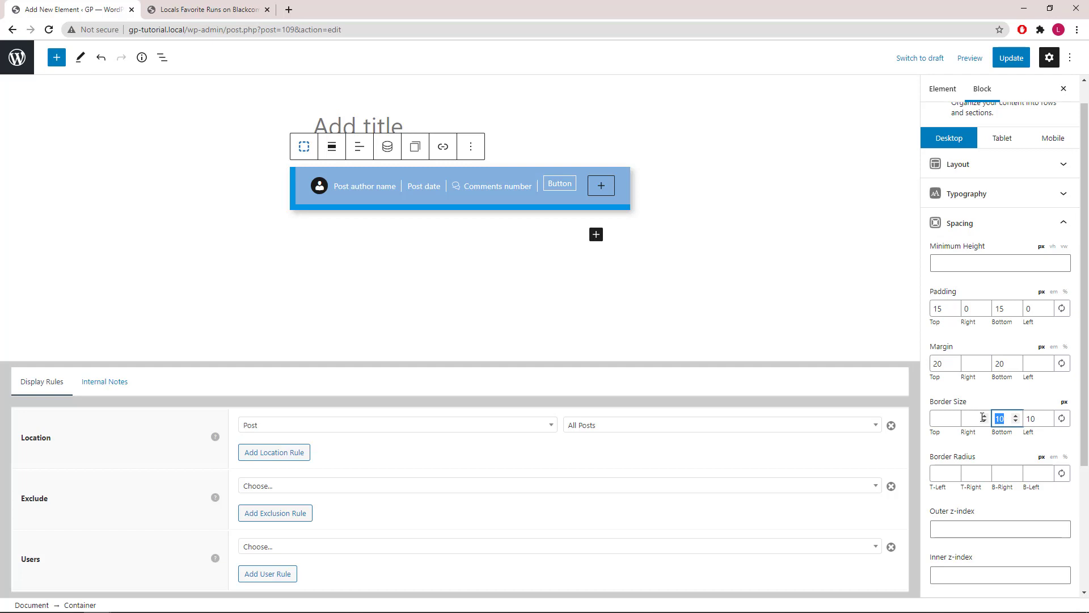
pyautogui.press('BackSpace')
pyautogui.doubleClick(1009, 364)
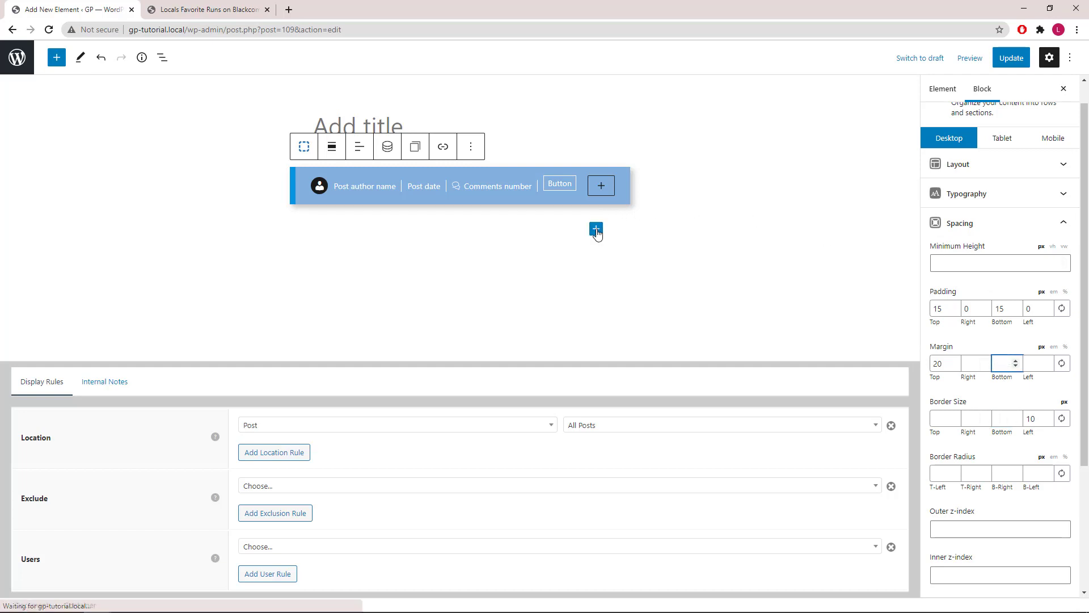
pyautogui.click(596, 230)
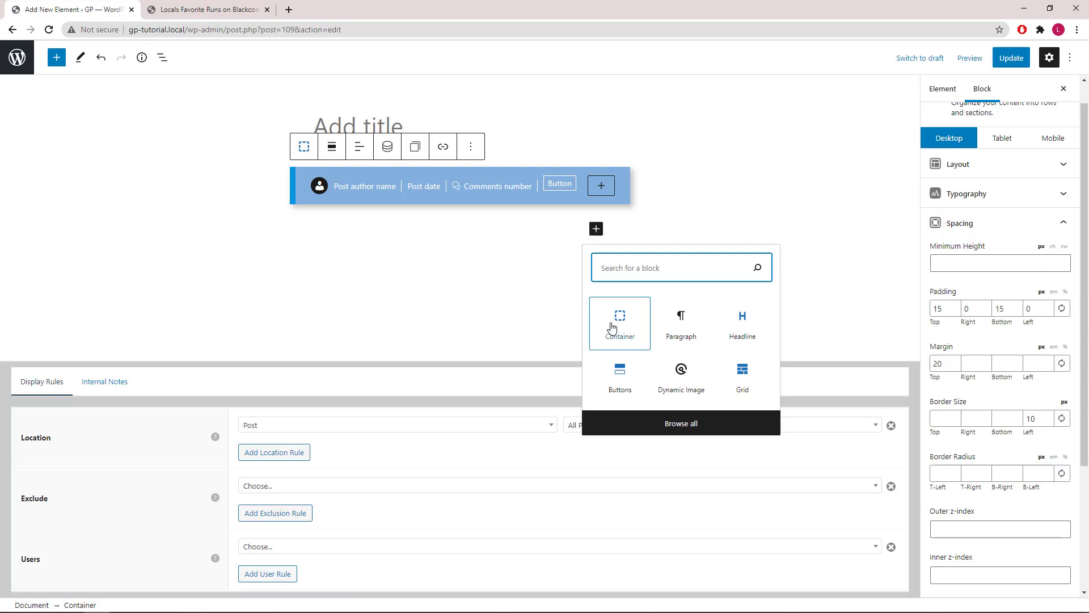
# Insert a Container below the meta bar with 0 padding and 10px bottom and left borders.
pyautogui.click(612, 327)
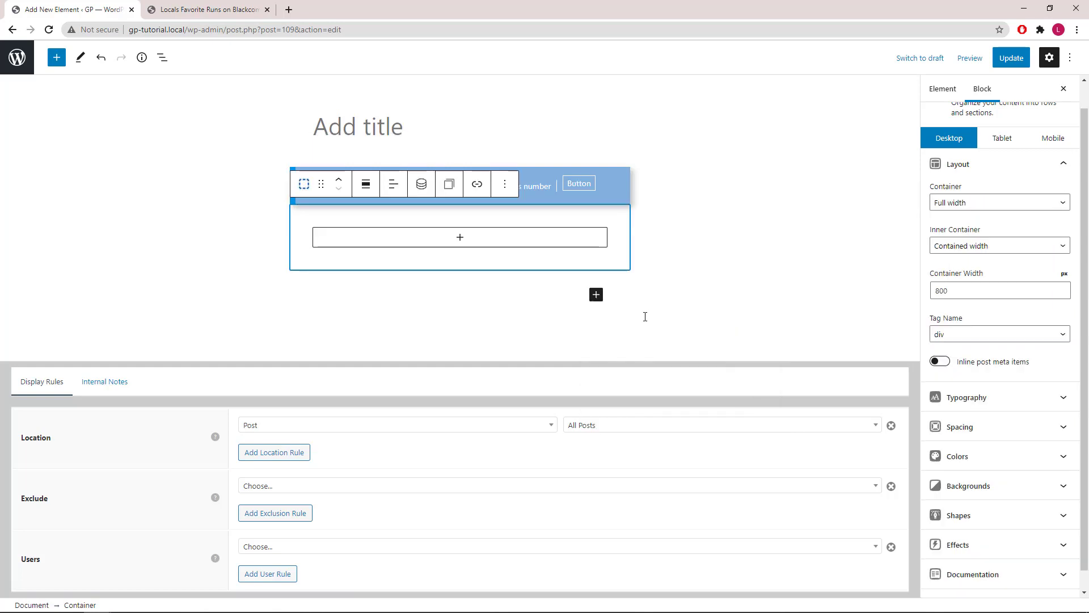
pyautogui.scroll(1, 1021, 182)
pyautogui.click(1051, 187)
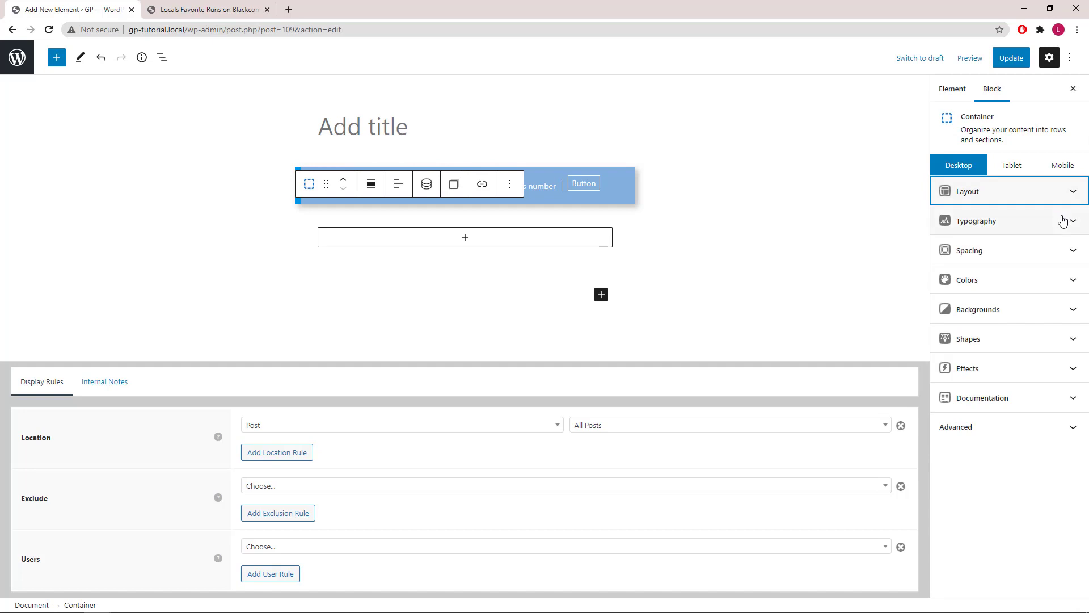
pyautogui.click(1070, 255)
pyautogui.click(1062, 308)
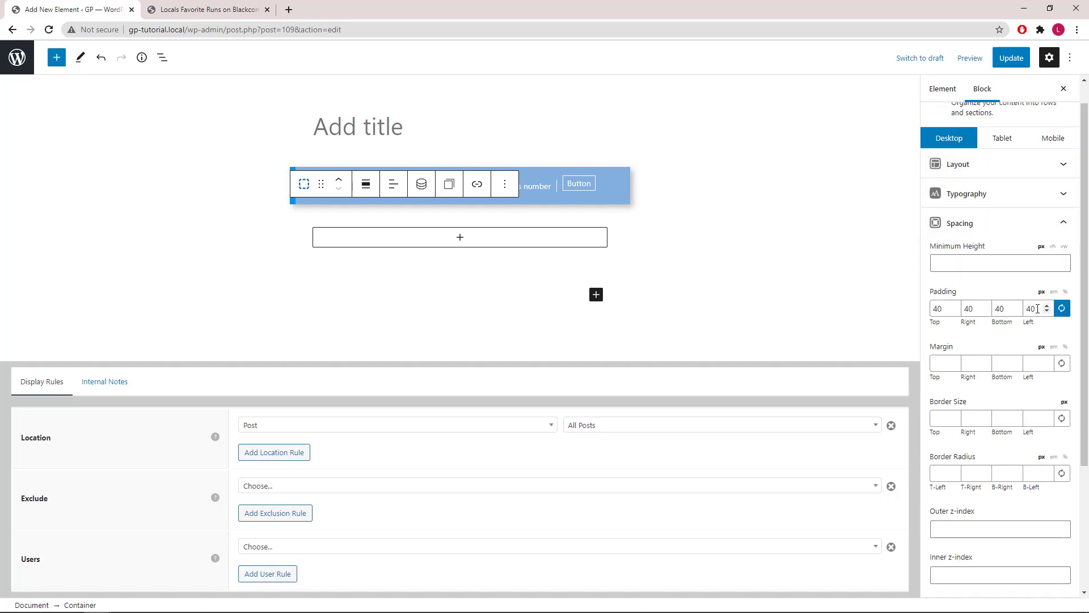
pyautogui.write('0')
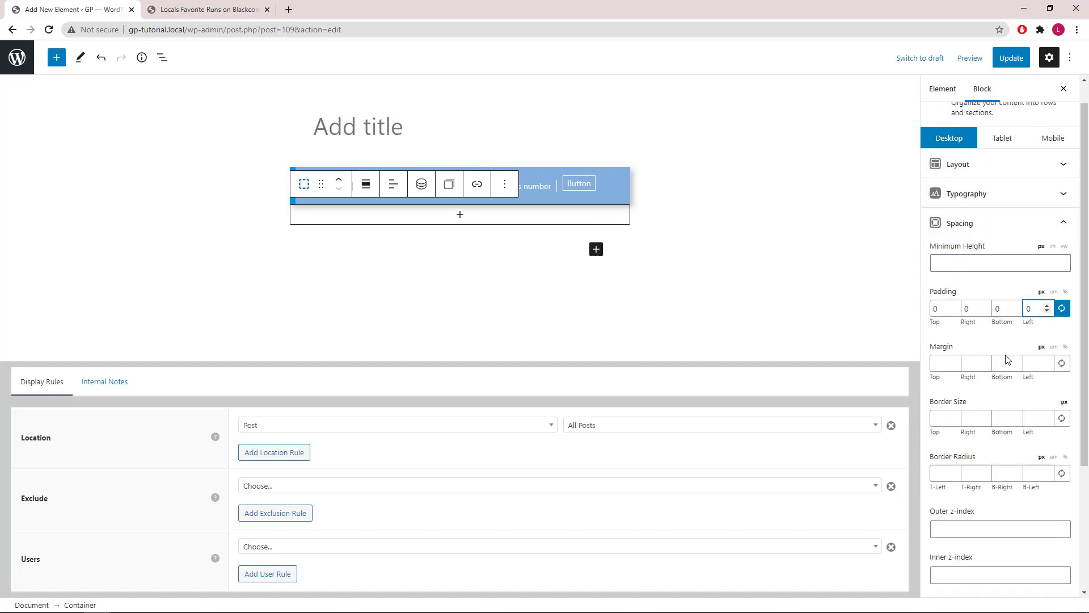
pyautogui.click(997, 413)
pyautogui.write('10')
pyautogui.click(1038, 418)
pyautogui.write('10')
# Make the new container's border colour blue.
pyautogui.click(1062, 224)
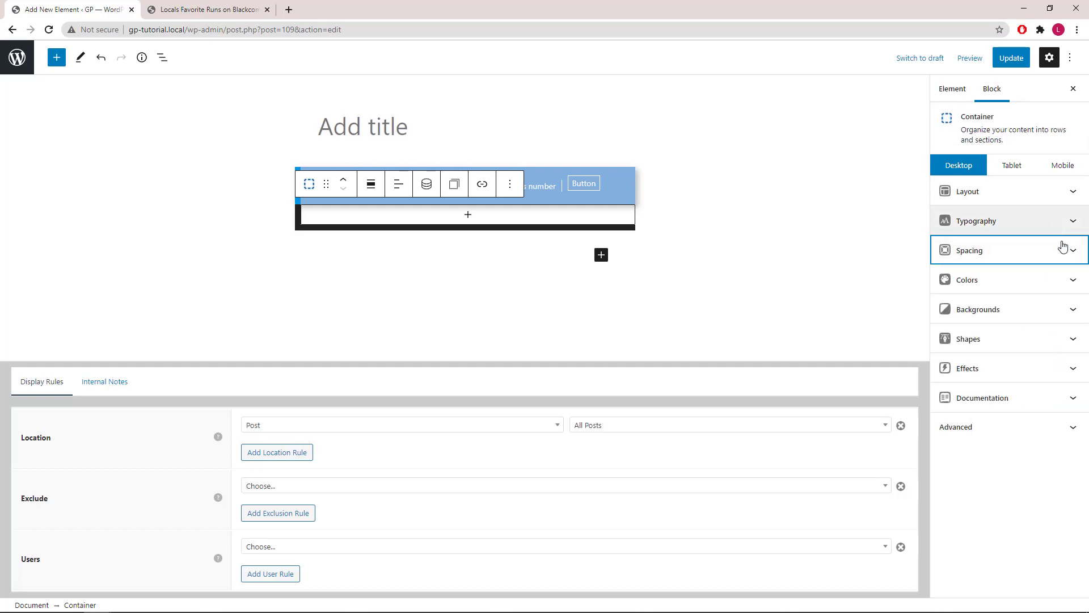
pyautogui.click(1073, 282)
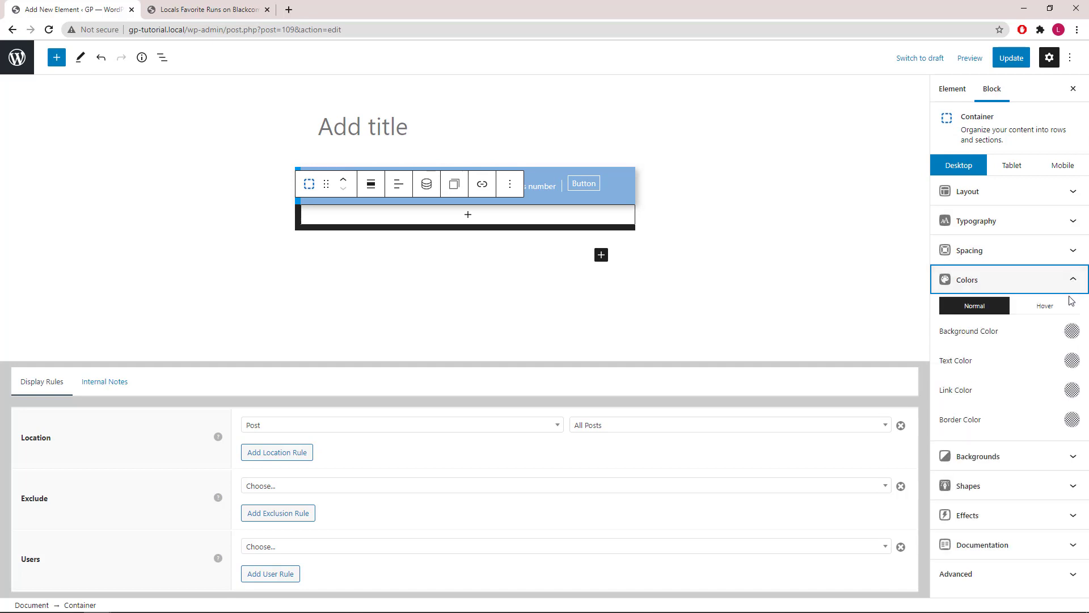
pyautogui.click(1071, 419)
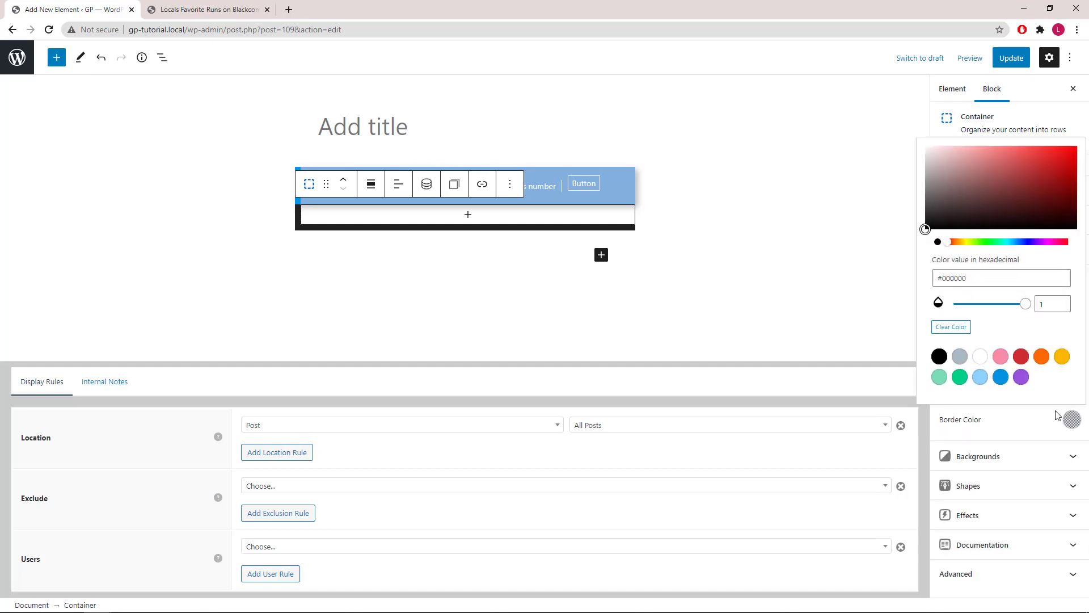
pyautogui.click(1001, 376)
pyautogui.click(1071, 420)
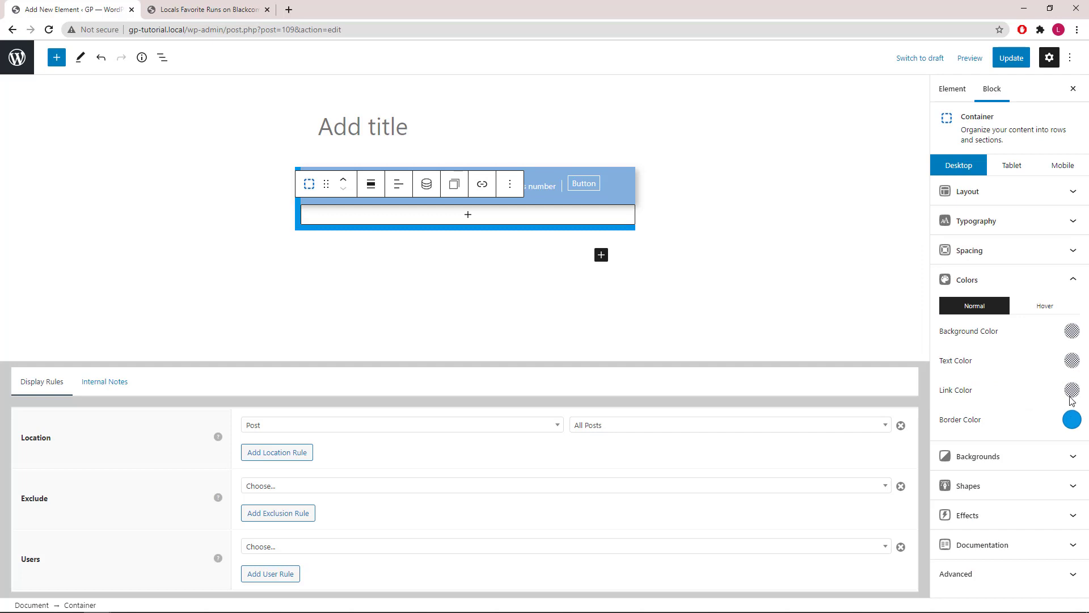
pyautogui.click(1071, 284)
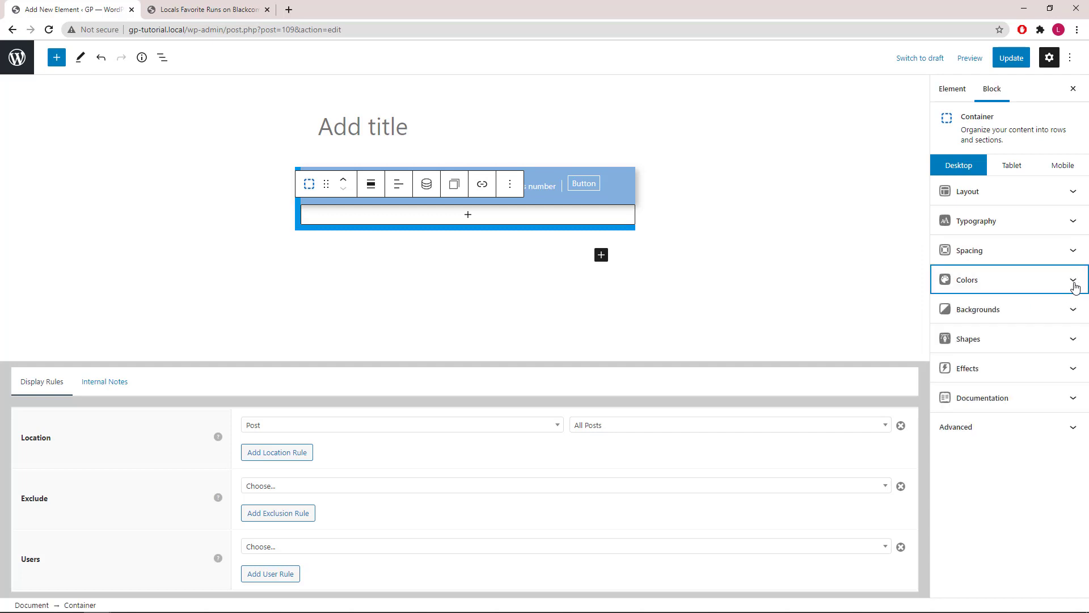
pyautogui.click(465, 218)
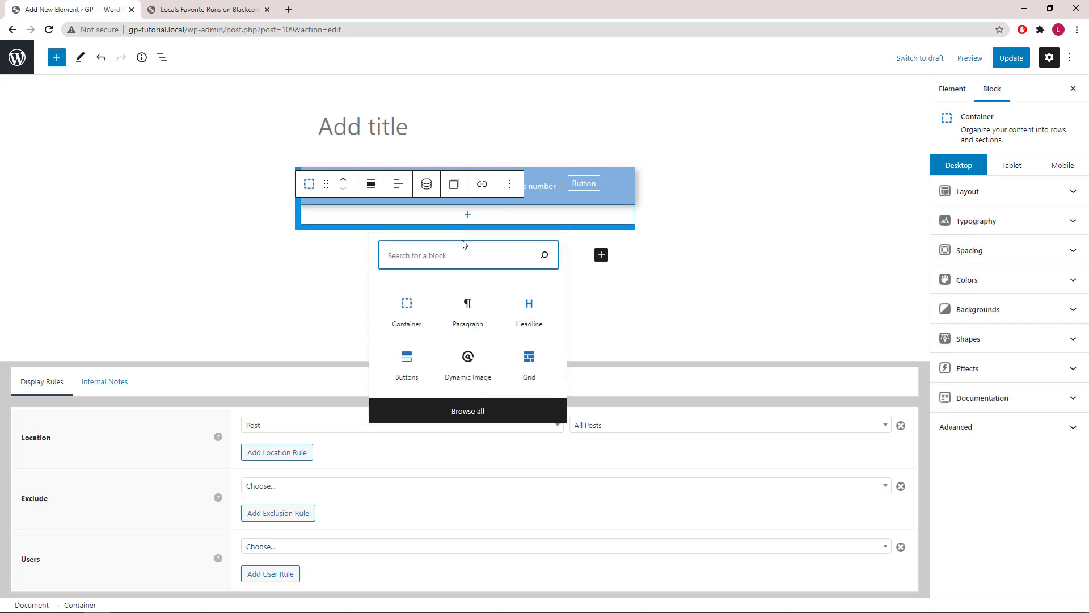
# Add a Dynamic Image showing the Featured image, update the element, and view the live post.
pyautogui.click(468, 368)
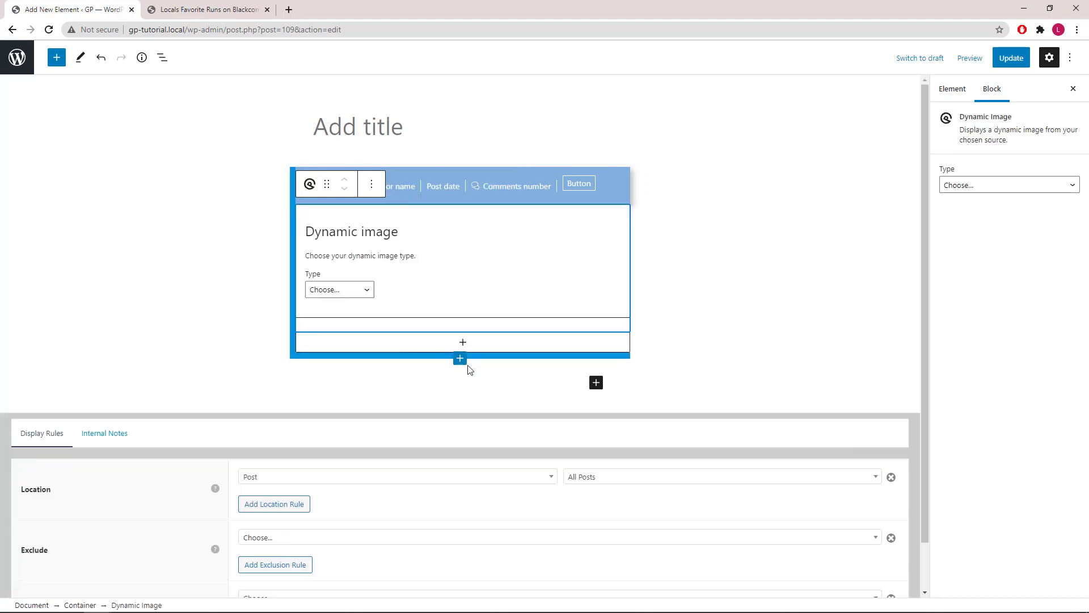
pyautogui.click(367, 291)
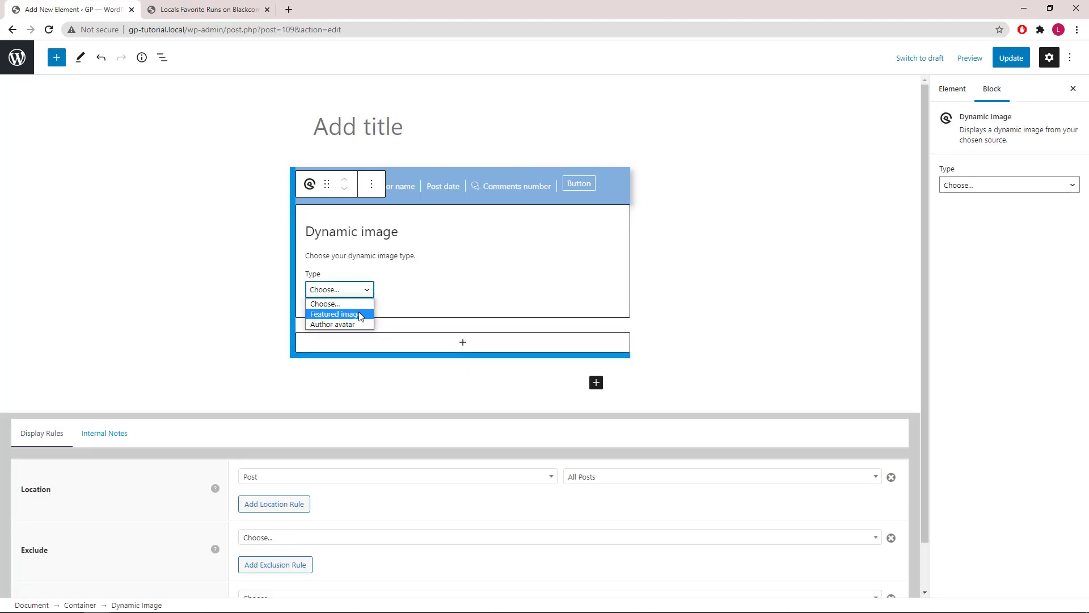
pyautogui.click(360, 315)
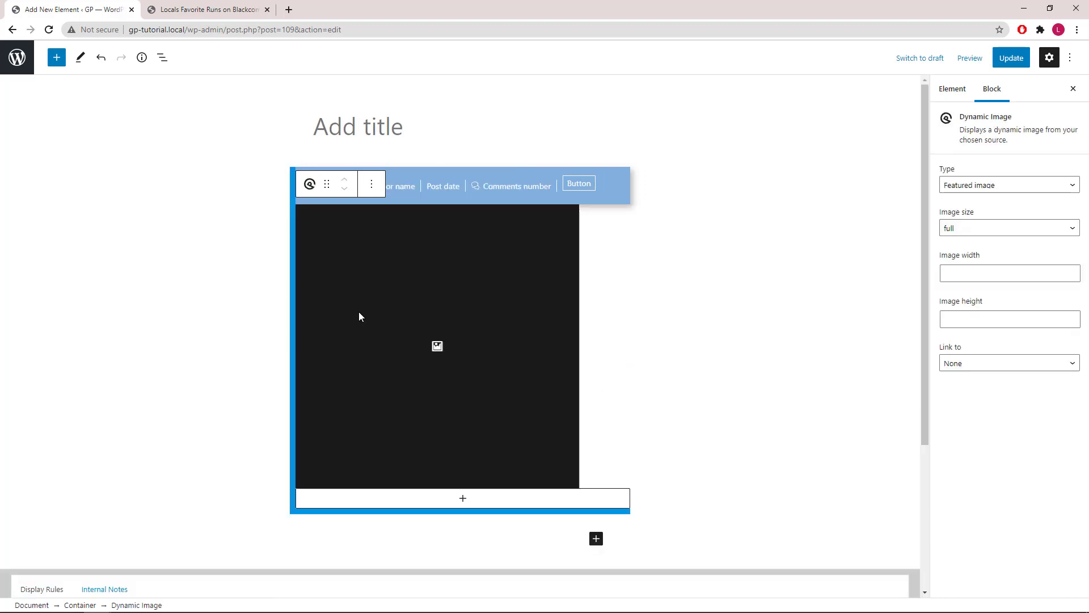
pyautogui.click(1011, 58)
pyautogui.click(207, 9)
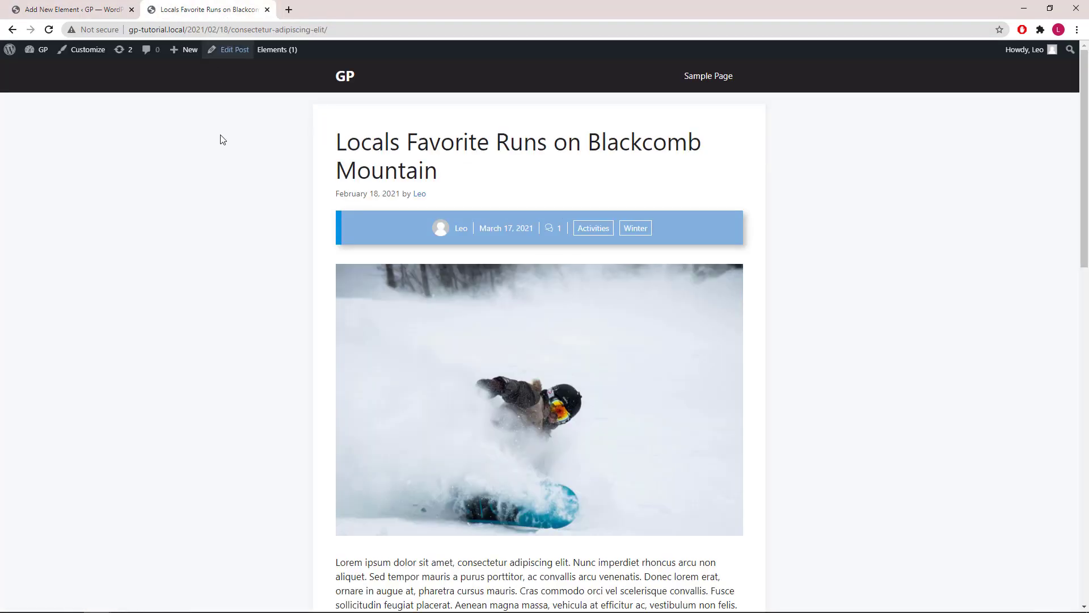